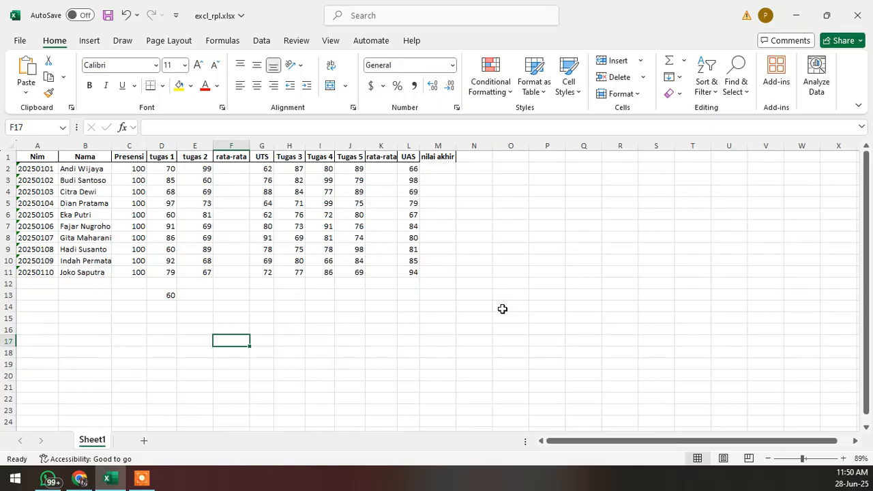
click(139, 482)
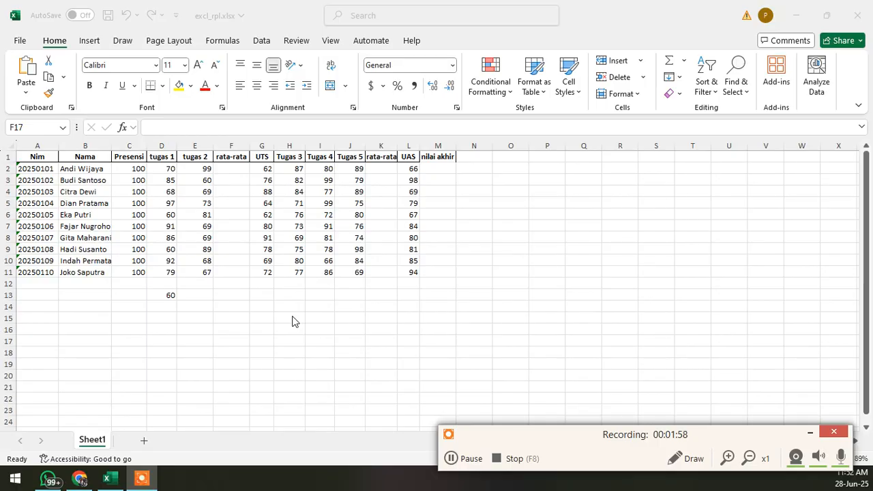
click(257, 310)
click(233, 308)
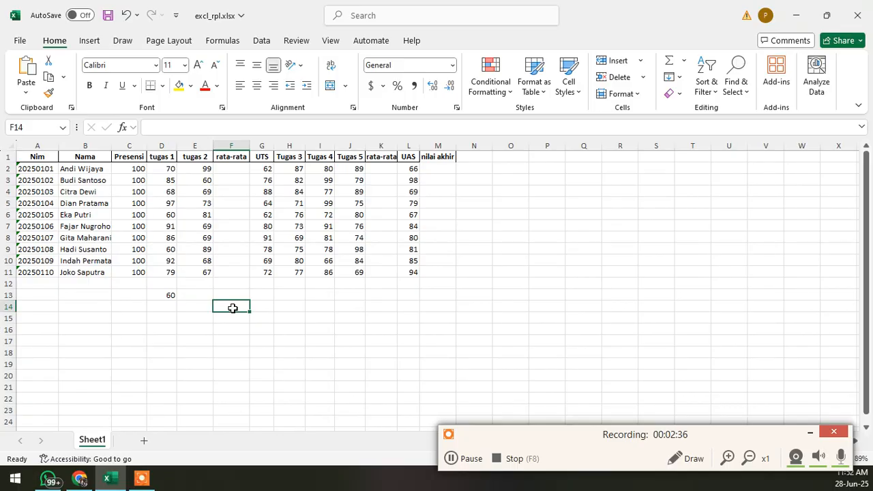
click(464, 258)
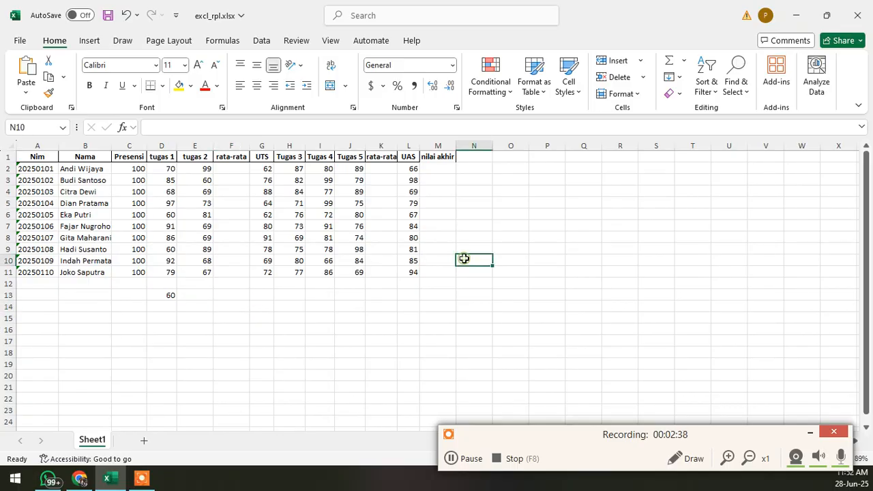
- Widen the Nama and Nim columns slightly so their entries have more room
drag(113, 146, 124, 147)
drag(59, 147, 65, 147)
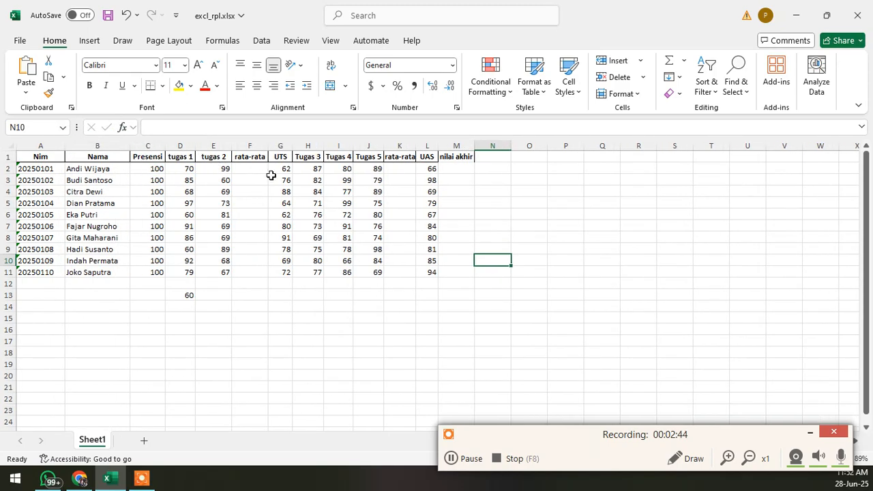
drag(695, 427, 399, 414)
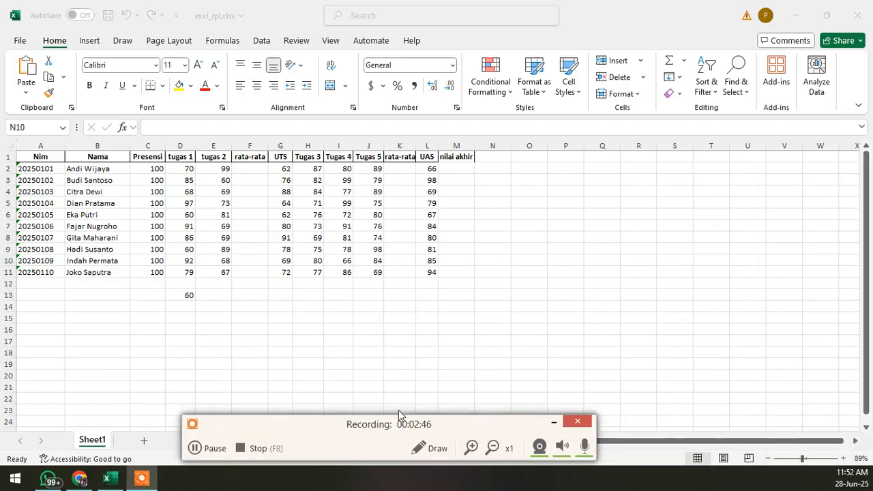
key(F8)
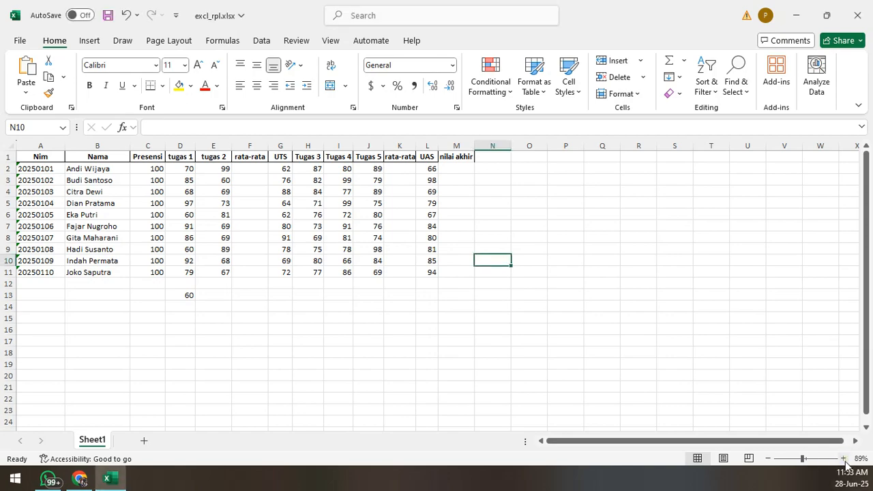
- Delete the stray value in cell D13 below the grade table
click(805, 459)
drag(805, 459, 809, 459)
click(455, 214)
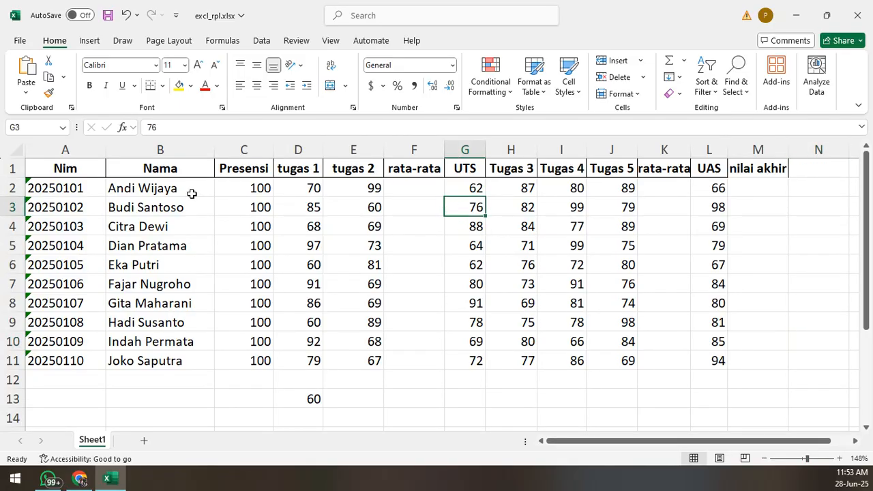
drag(81, 167, 765, 369)
click(695, 380)
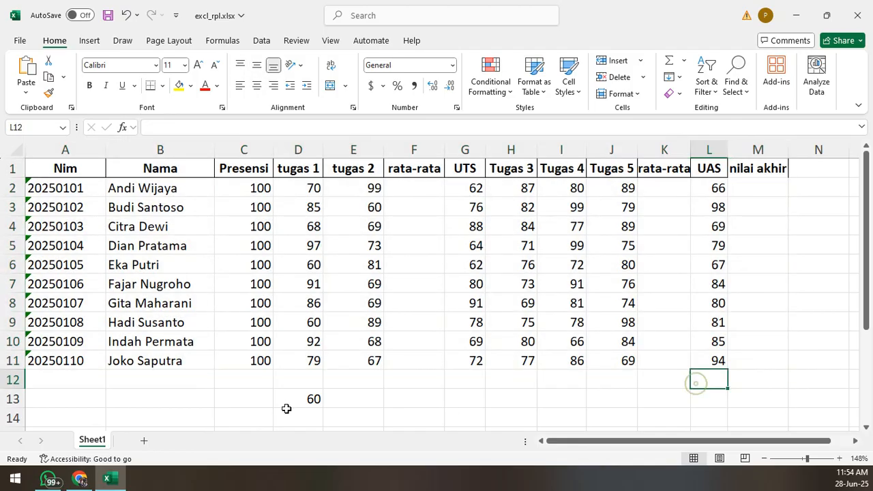
click(296, 399)
key(Delete)
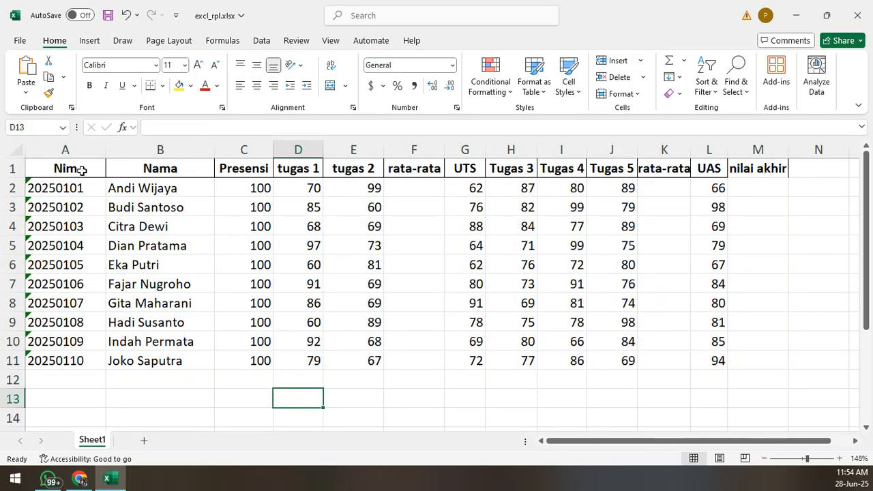
- Examine the extent of the grade table in A1:M11, its student records and its header row
drag(82, 170, 753, 358)
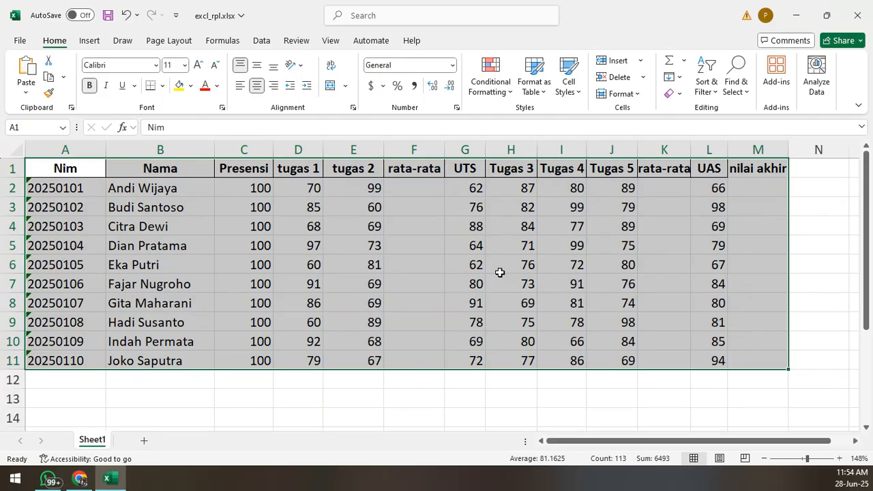
click(510, 262)
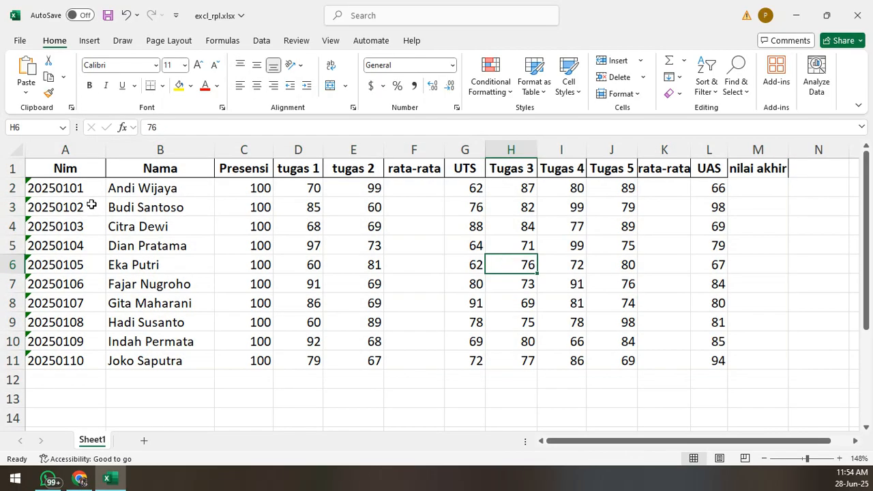
drag(91, 188, 758, 358)
click(568, 321)
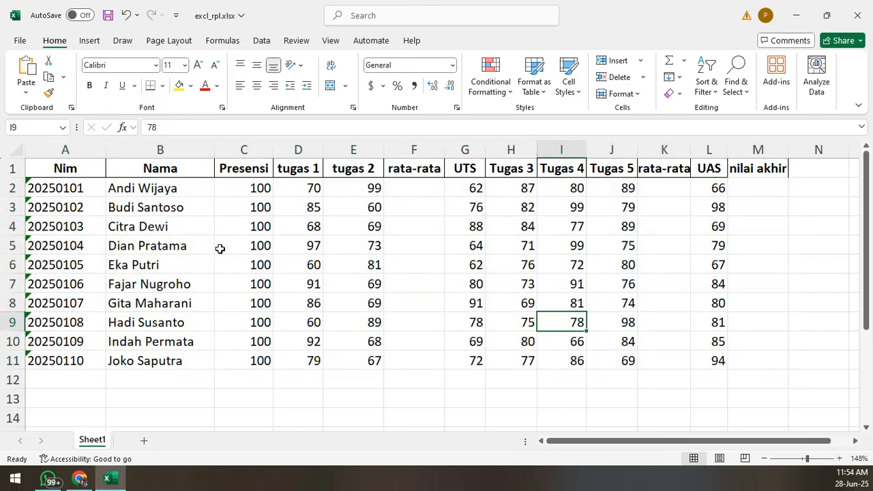
drag(88, 190, 737, 356)
click(576, 284)
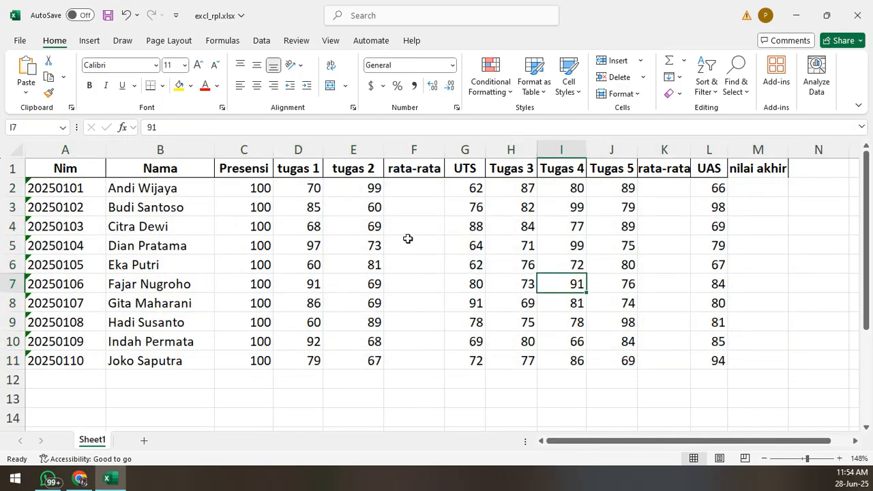
click(439, 230)
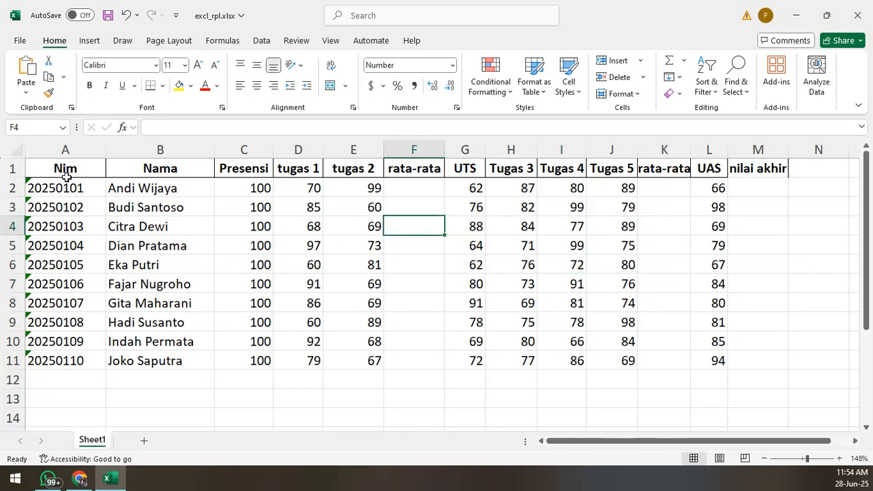
drag(65, 170, 696, 189)
click(661, 263)
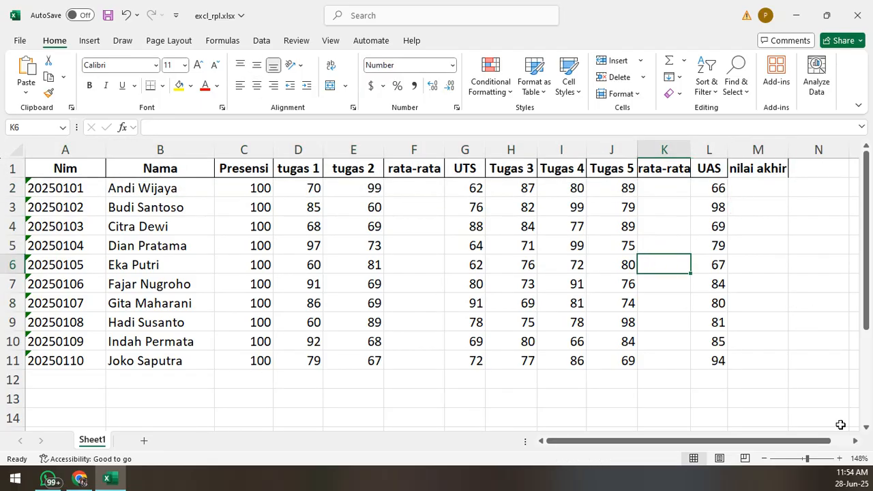
- Apply All Borders to the whole grade table, range A1:M11
click(839, 458)
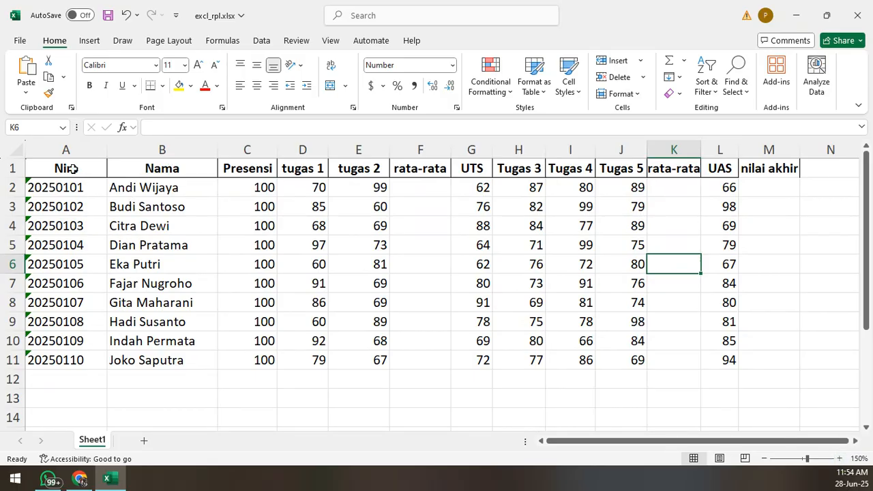
drag(73, 168, 776, 358)
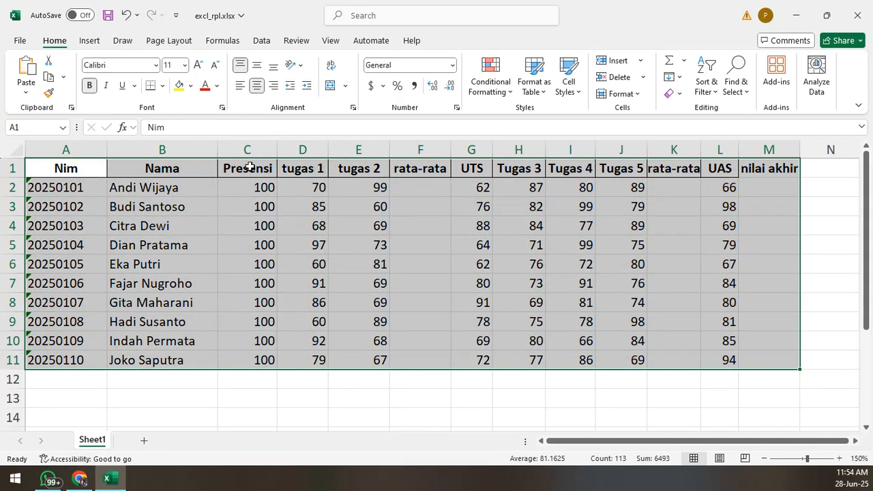
click(161, 87)
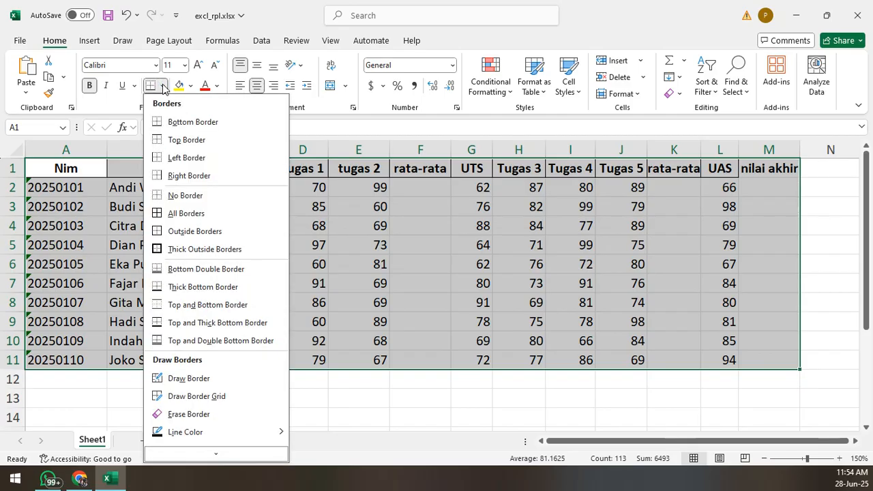
click(161, 87)
click(162, 87)
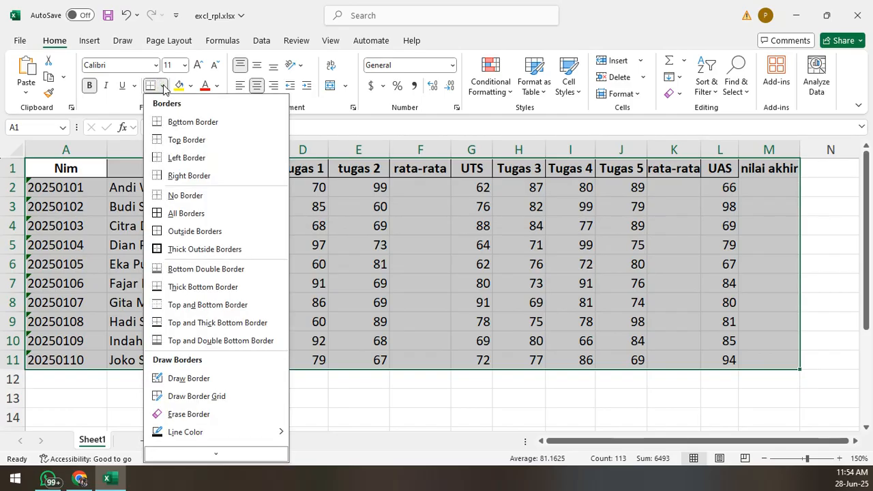
click(196, 214)
click(457, 238)
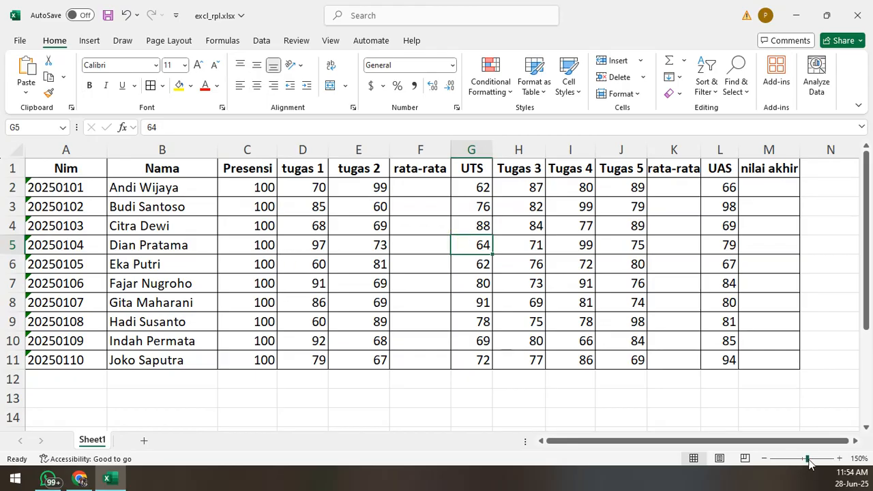
- Examine the worksheet's structure by selecting whole columns A to D and whole rows 1 and 2
drag(808, 464, 807, 464)
click(763, 458)
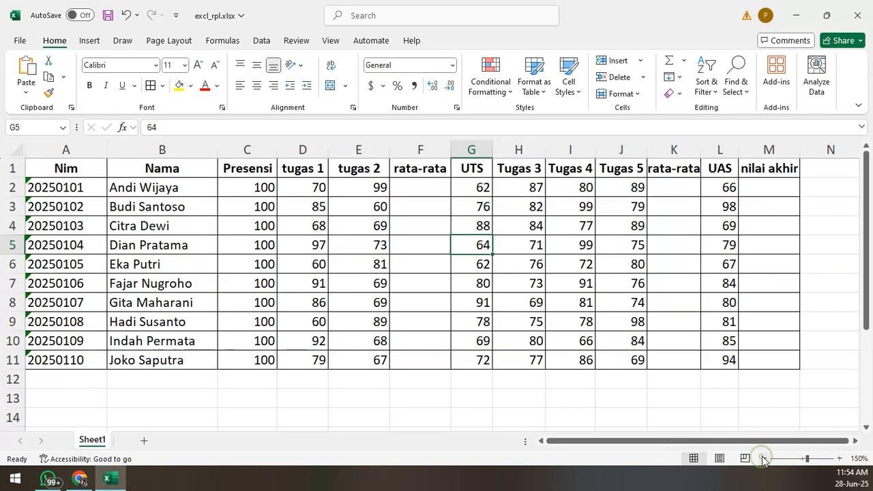
click(764, 459)
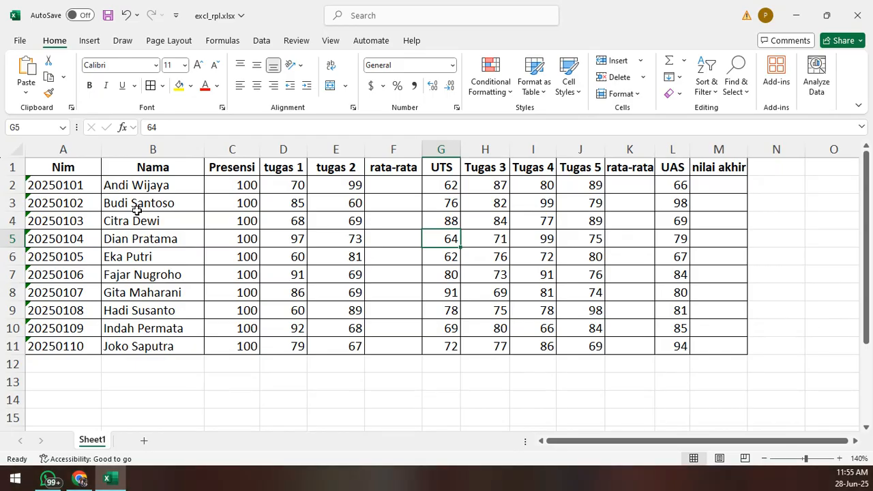
click(57, 150)
click(199, 150)
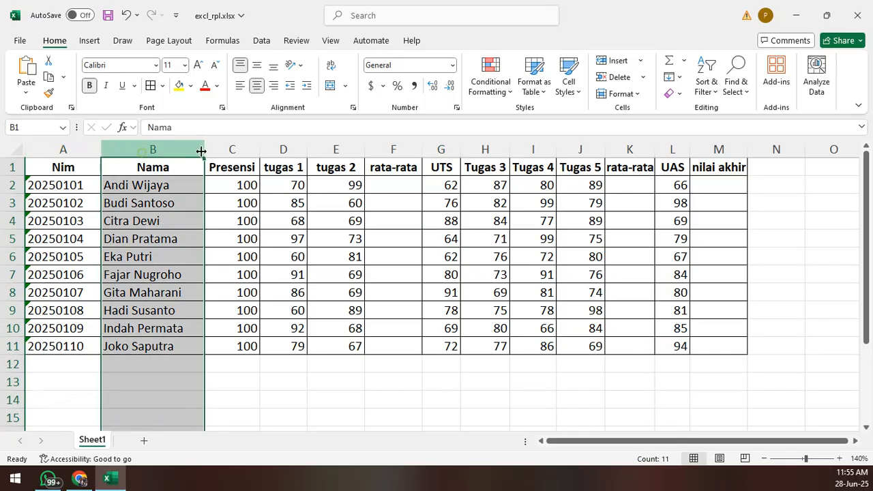
click(239, 149)
click(283, 149)
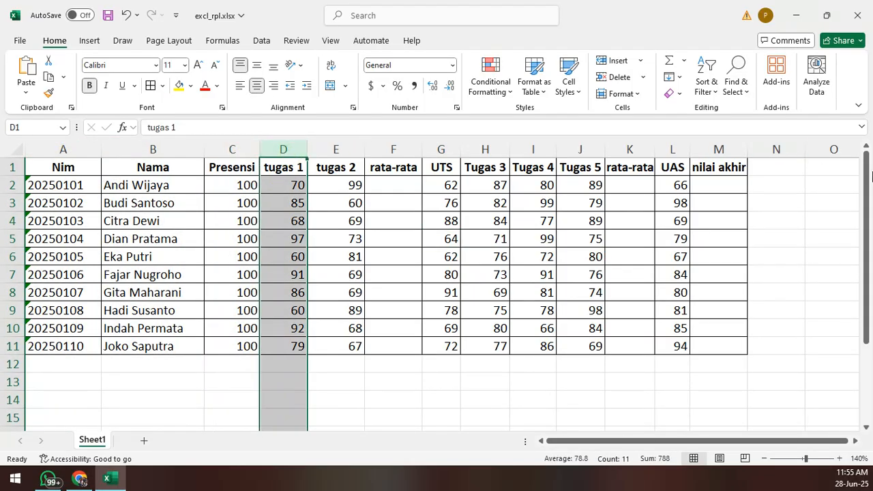
click(122, 217)
click(12, 167)
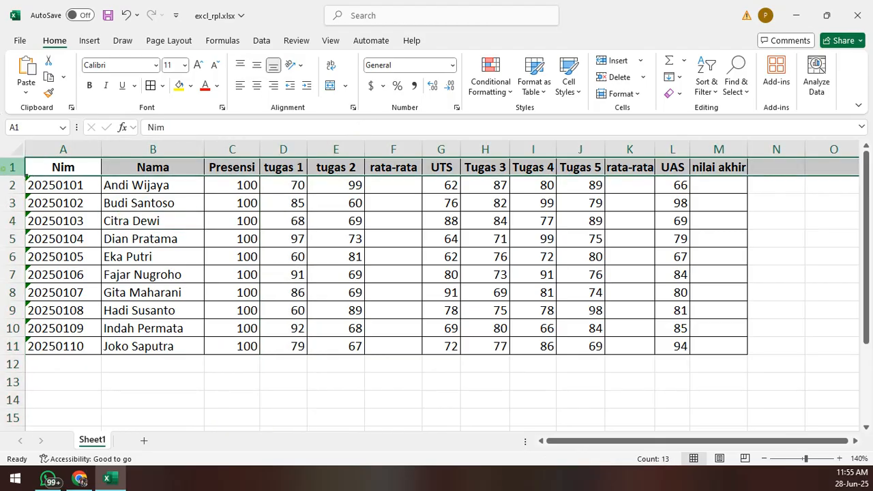
click(12, 184)
click(234, 274)
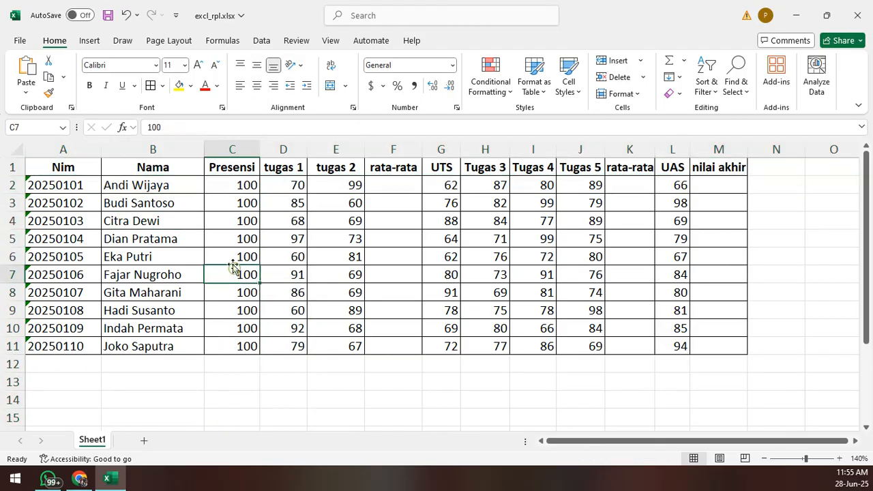
- Examine individual cells such as B7, A7 and D6, and how they relate to their column and row
click(171, 275)
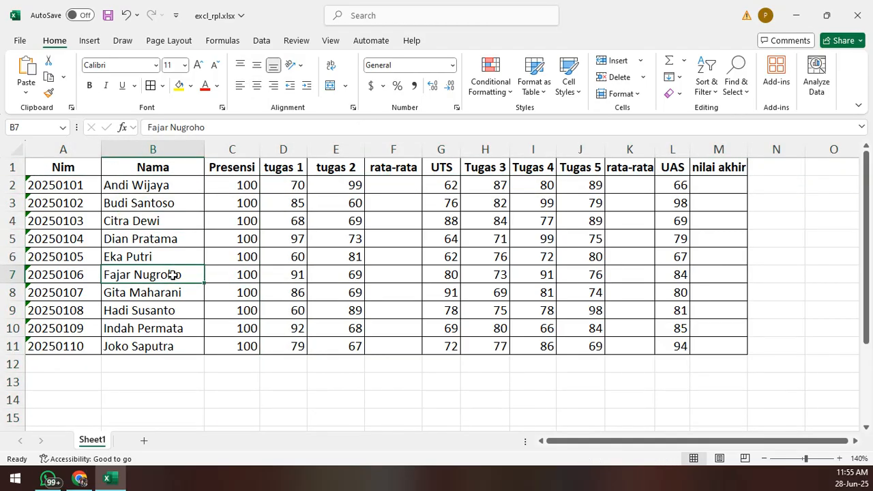
click(158, 150)
click(48, 274)
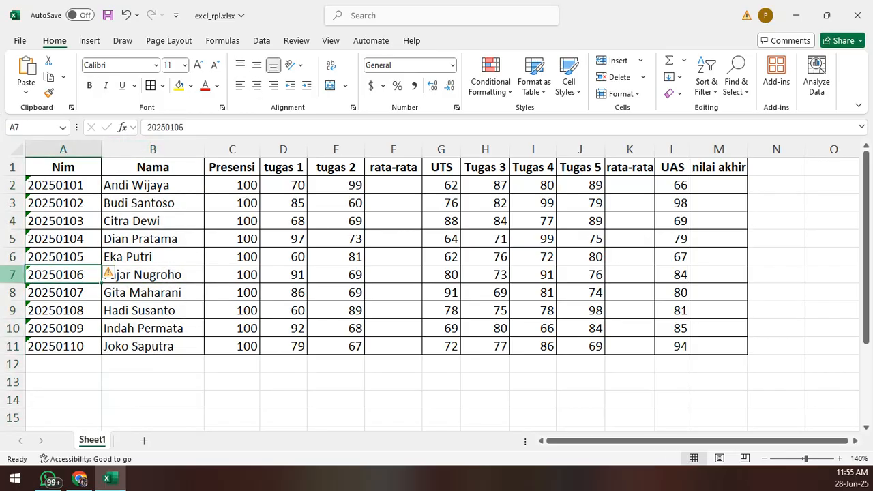
click(135, 282)
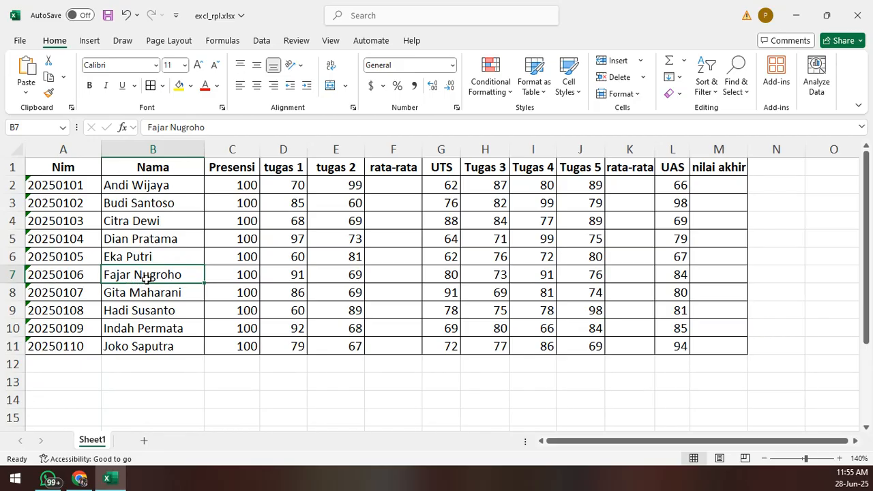
click(86, 275)
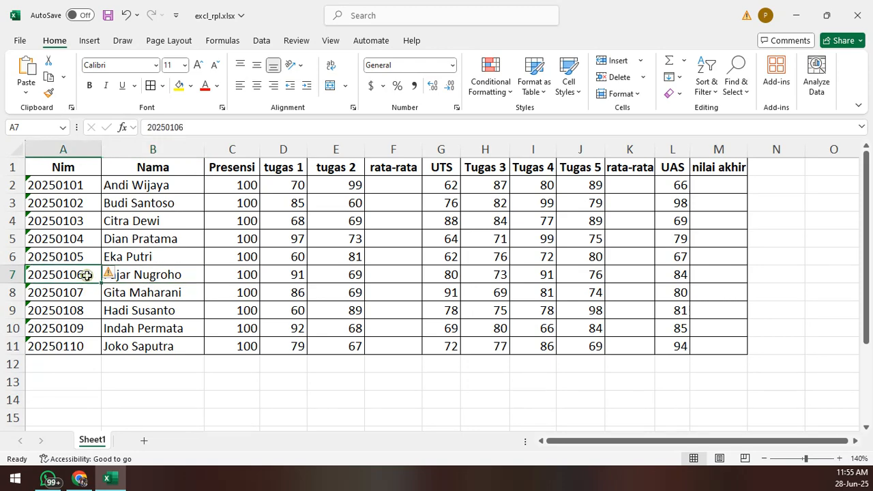
click(295, 261)
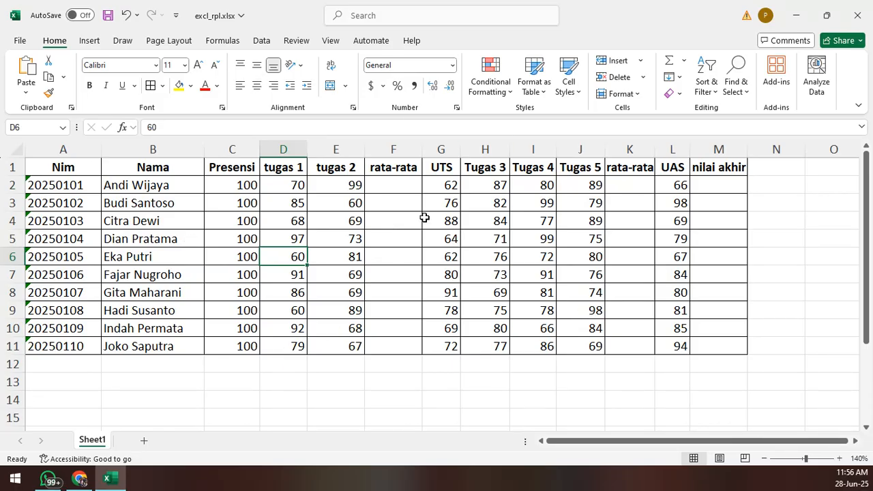
- Examine the grade table A1:M11 and its header cells, from Nim, Nama and Presensi through the assignment, average and UTS columns
drag(36, 172, 738, 352)
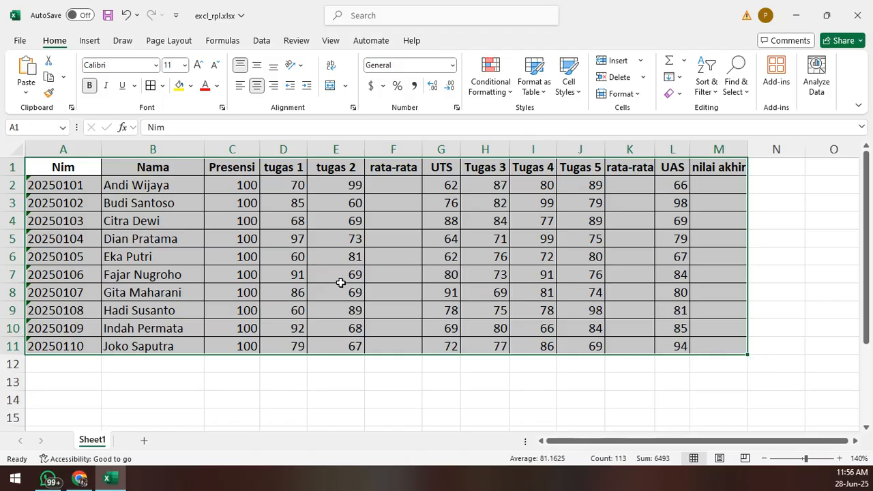
click(401, 277)
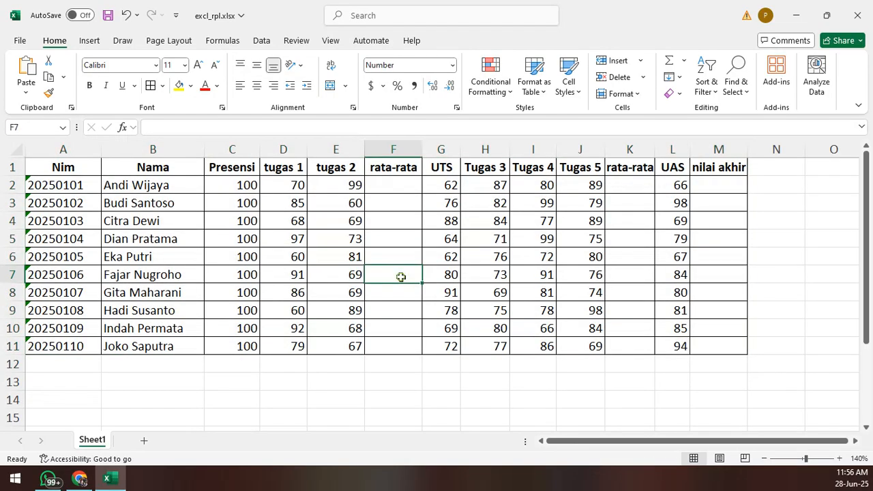
click(86, 168)
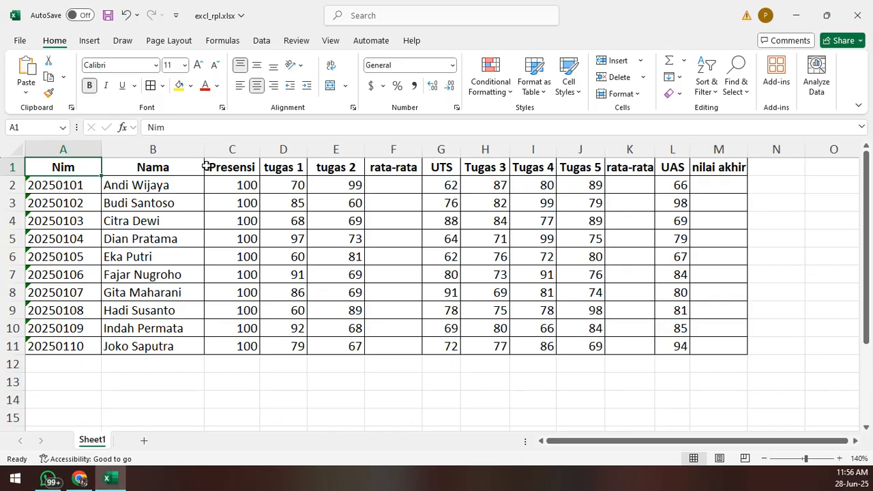
click(153, 168)
click(245, 167)
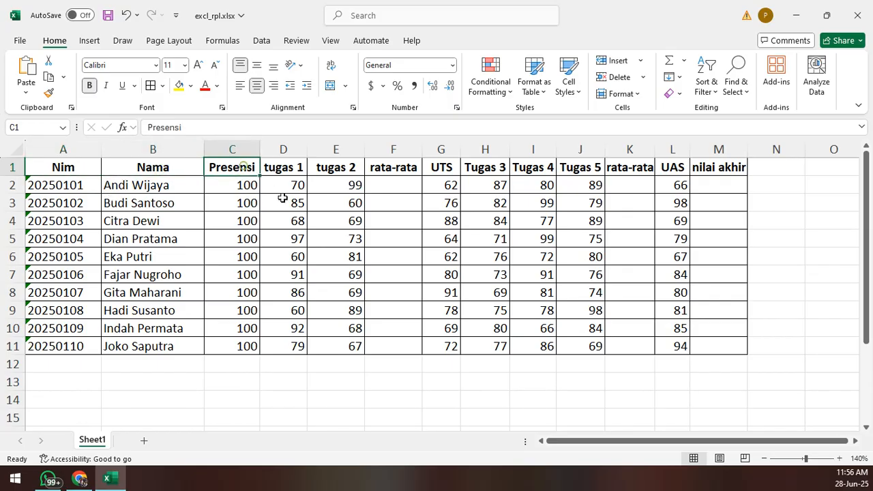
drag(287, 168, 360, 165)
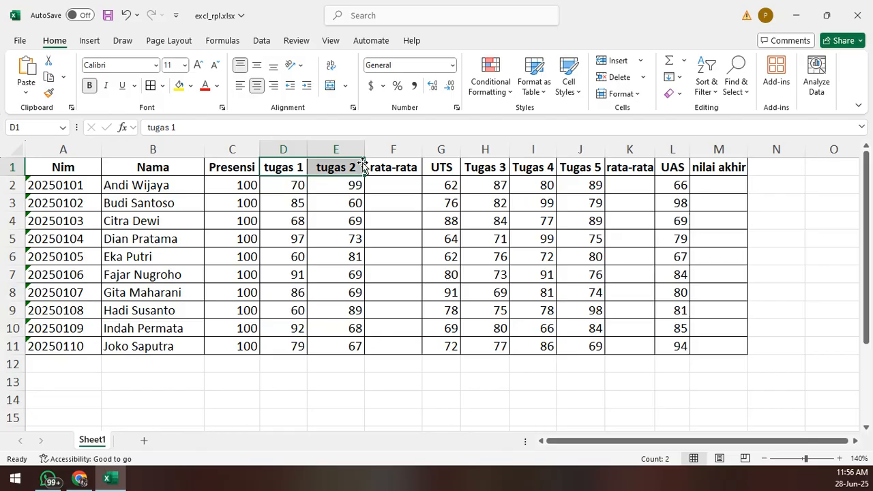
click(401, 170)
click(443, 165)
click(488, 164)
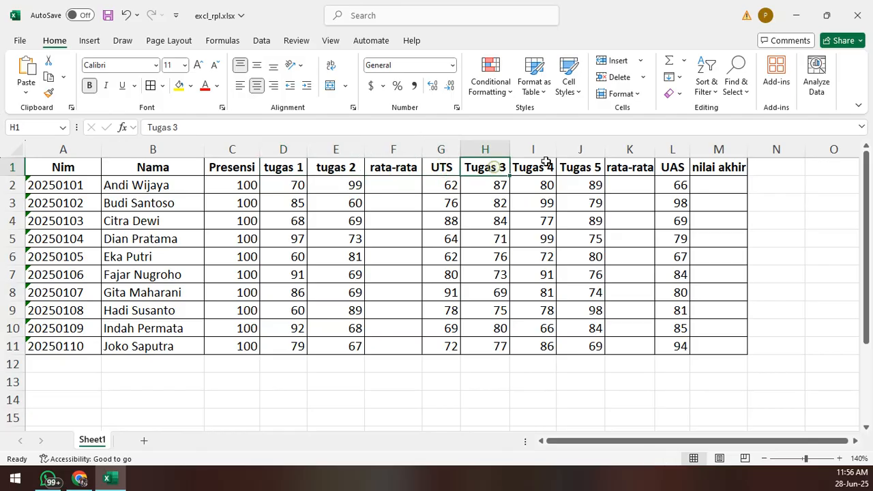
click(636, 171)
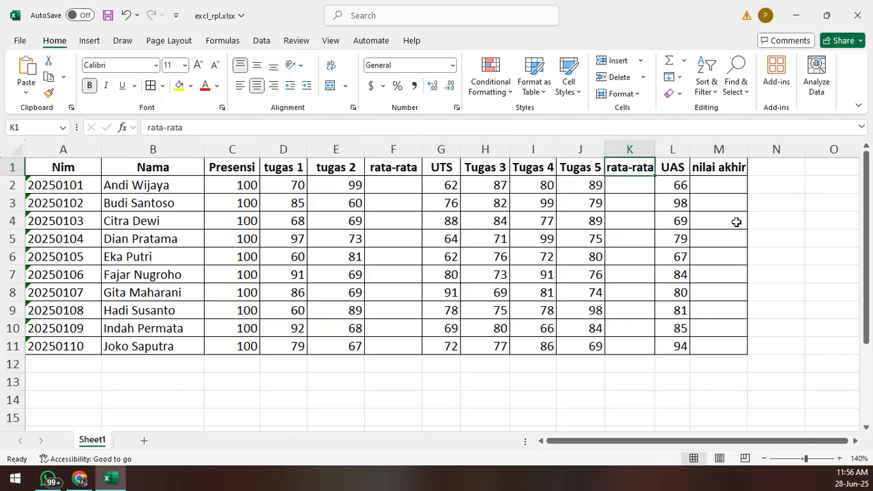
click(776, 187)
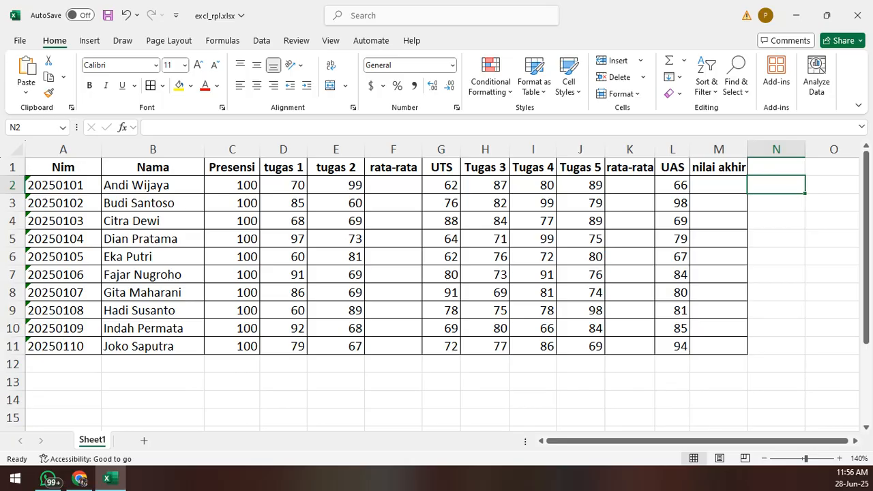
- Switch to a blank Notepad window over the worksheet and set its font size to 36
click(79, 479)
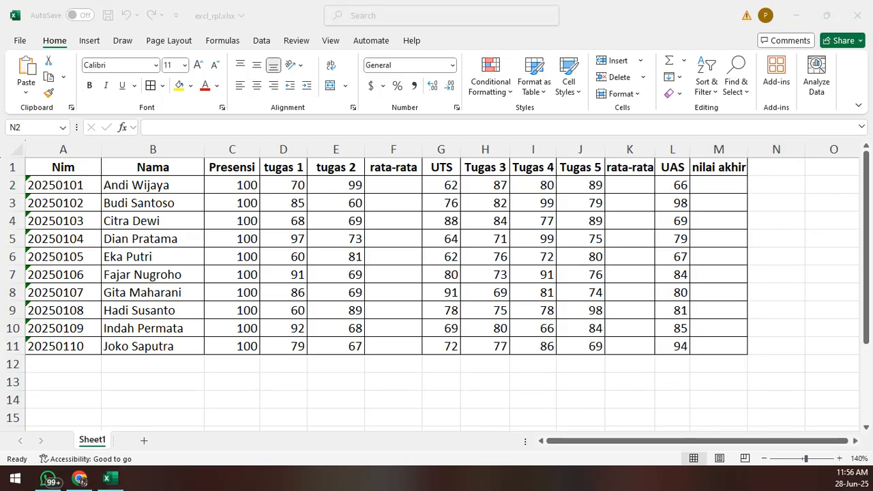
drag(0, 113, 586, 106)
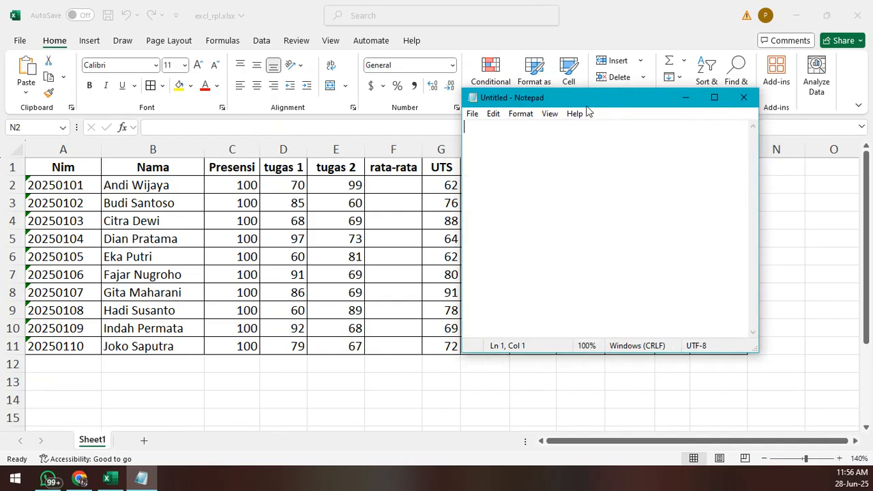
click(520, 114)
click(537, 131)
scroll(716, 266, down, 2)
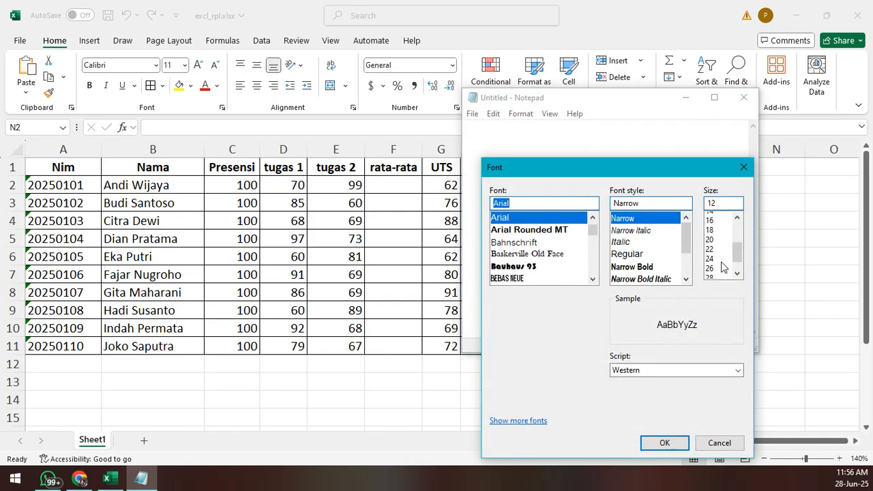
click(710, 273)
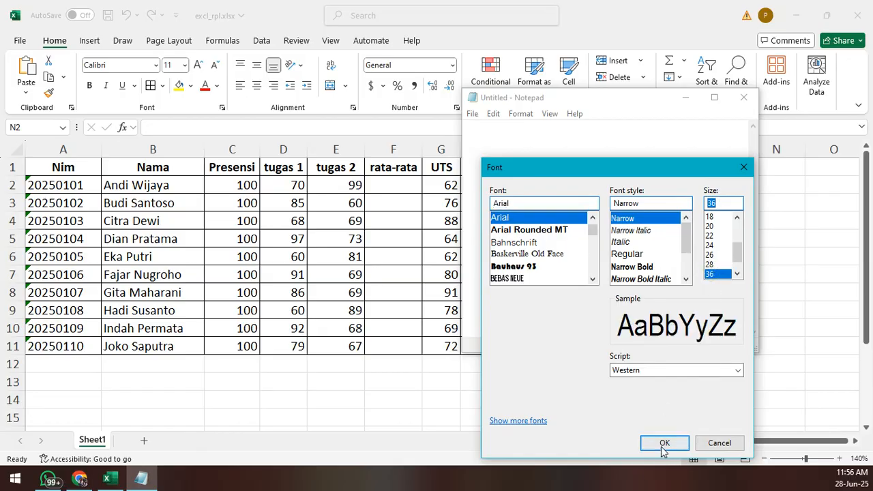
click(663, 443)
- Write the heading "max dan min" in the note, with "max = maximal" on the line below
text(max)
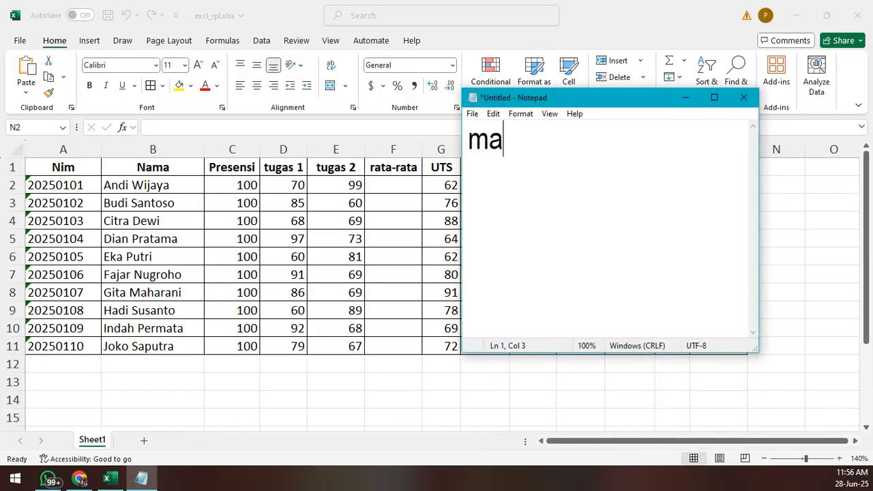
text(in)
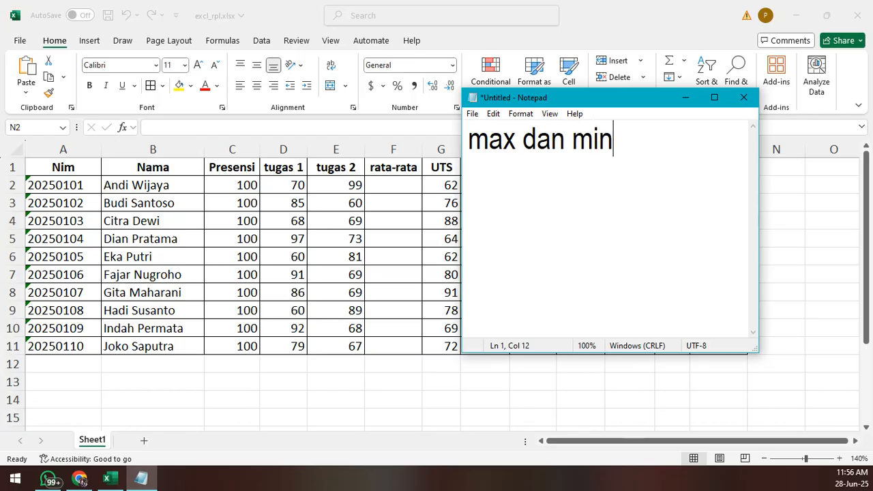
key(Return)
text(max )
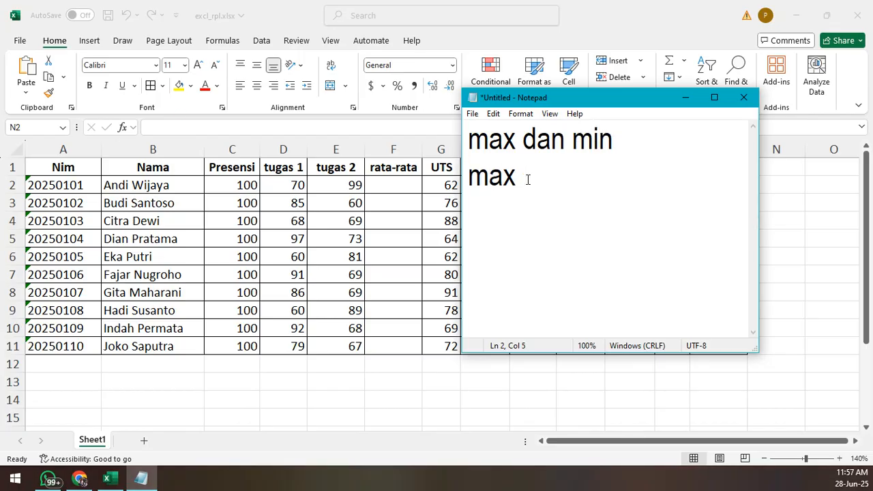
text(= maci)
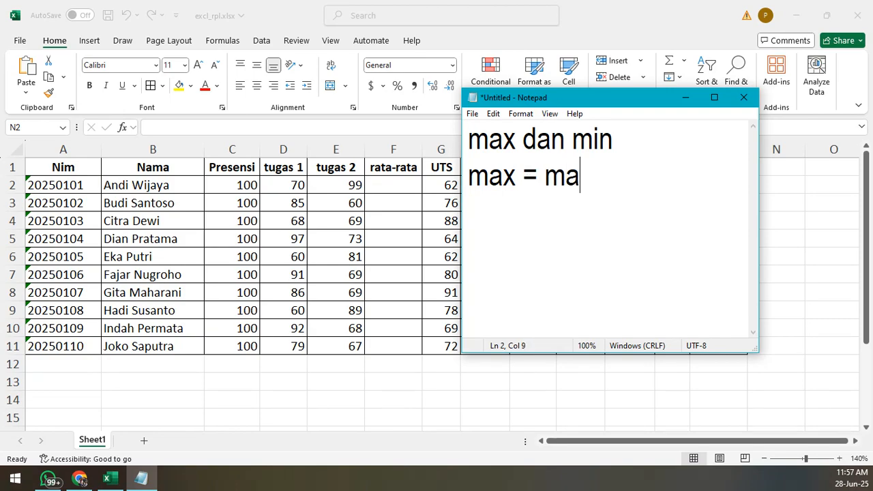
key(BackSpace)
key(BackSpace)
text(ximal)
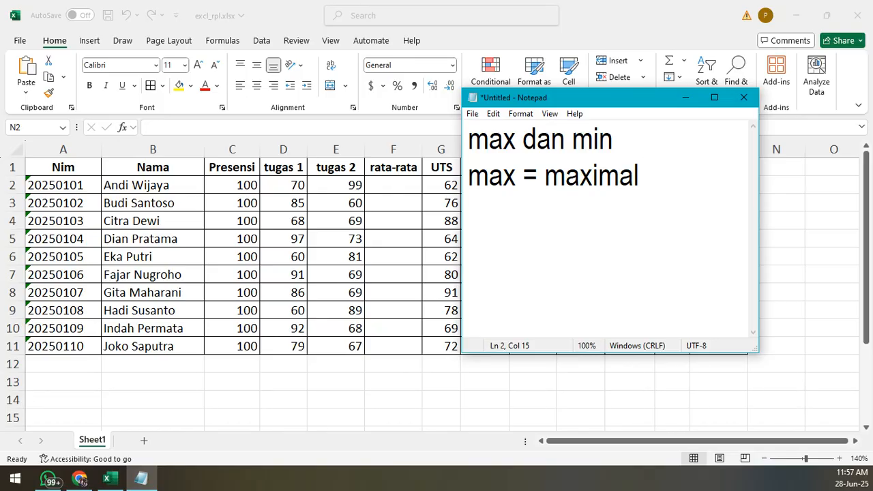
text( ( mencari)
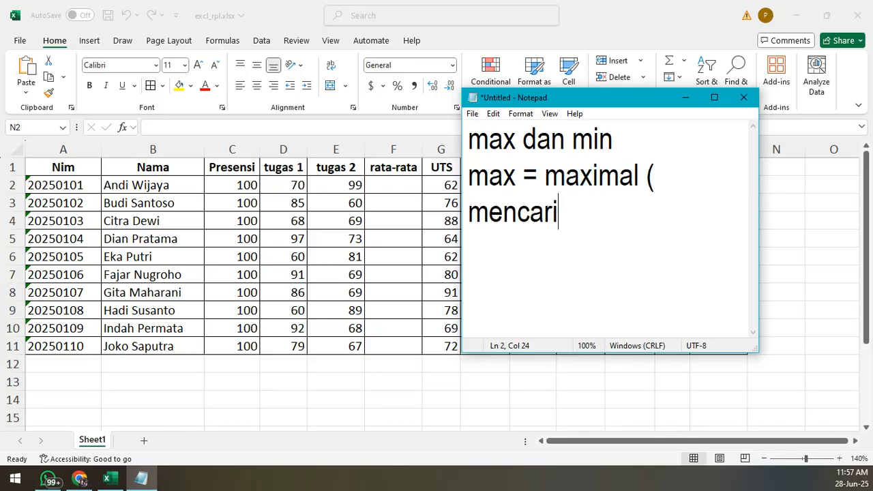
text( nilai tertinggi)
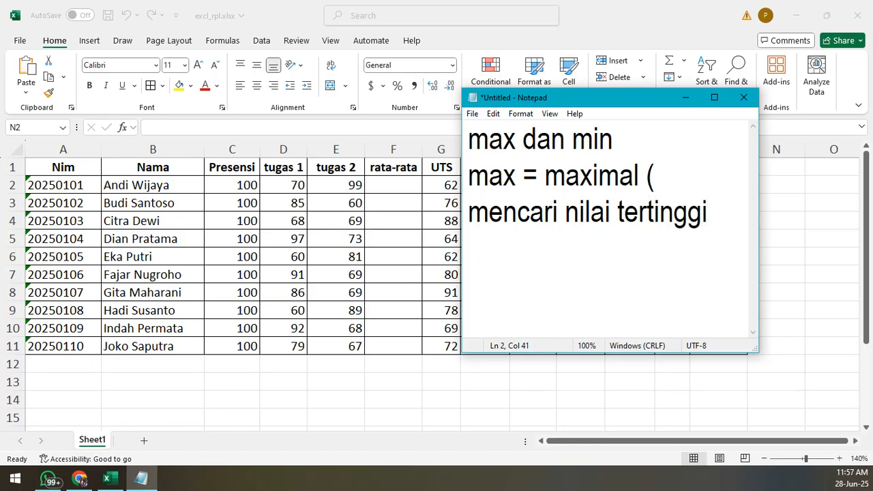
text( ))
- Add the explanation "( mencari nilai tertinggi )" after "maximal" and start a new line
key(BackSpace)
text())
key(Return)
key(alt+Tab)
click(266, 366)
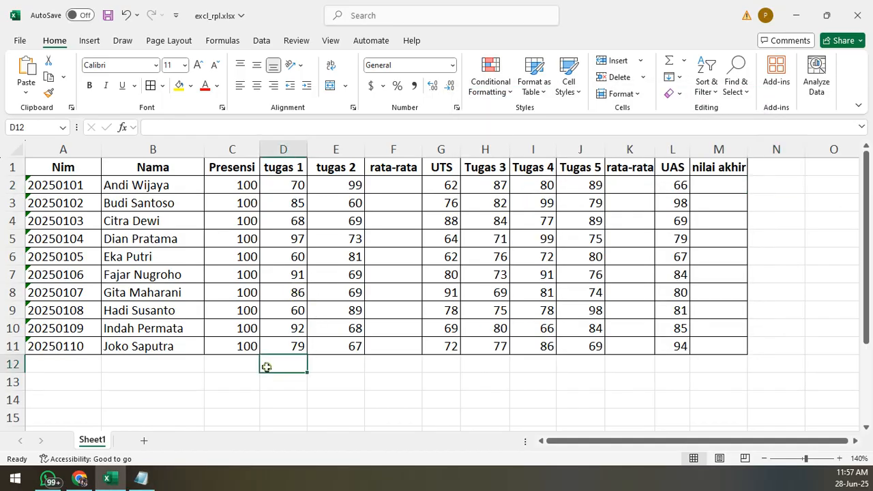
click(265, 388)
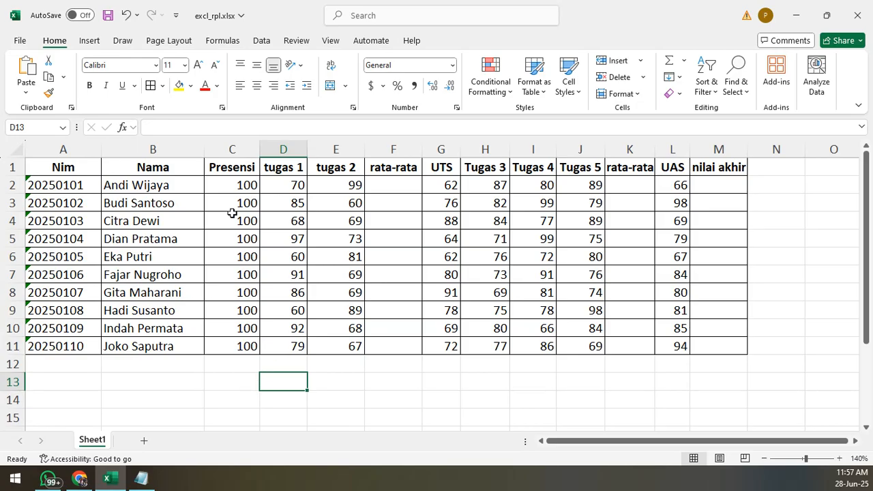
click(231, 379)
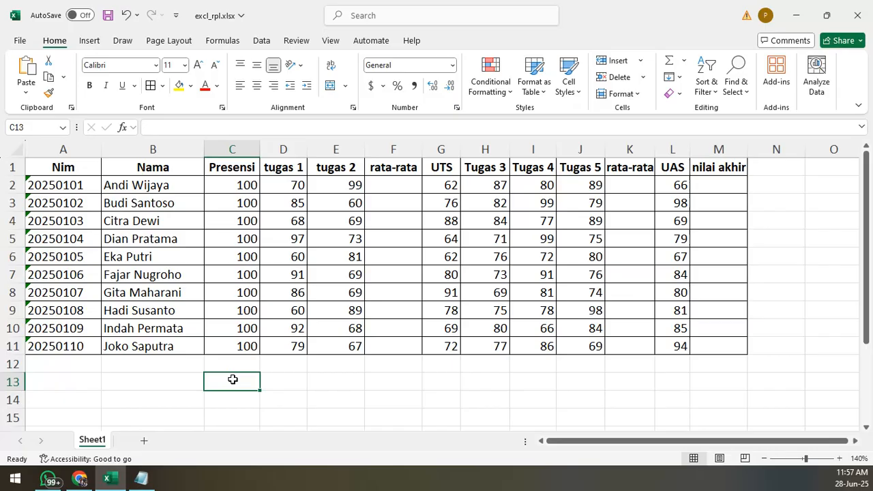
click(272, 384)
click(233, 386)
- Return to the Notepad note and insert a line containing "=" above "max dan min", separated by blank lines
click(141, 478)
drag(468, 133, 479, 130)
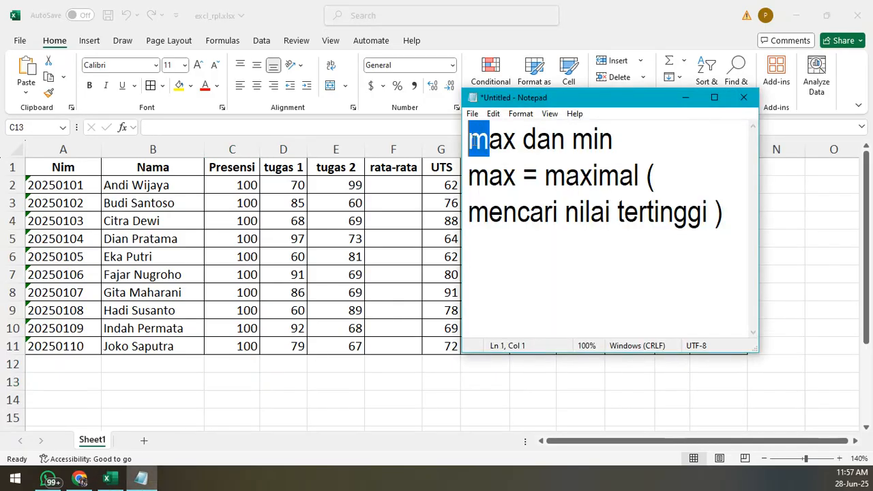
click(476, 139)
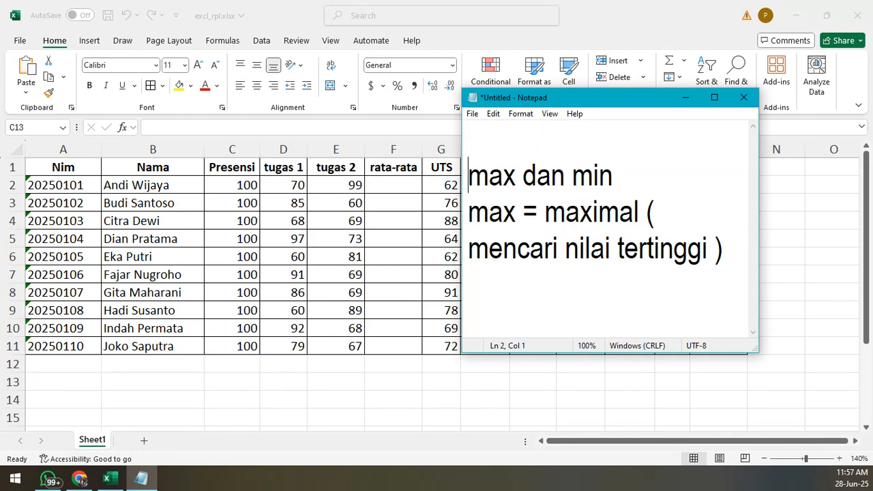
key(Return)
key(Up)
text(=)
key(Return)
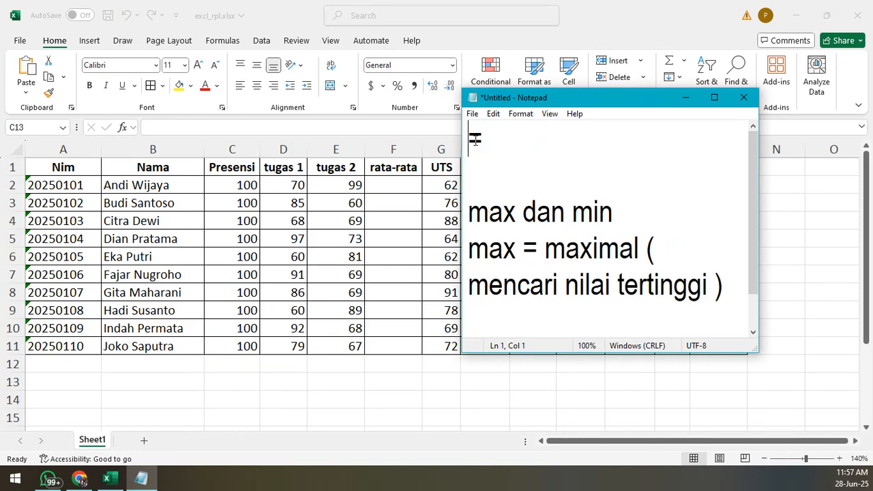
double_click(475, 140)
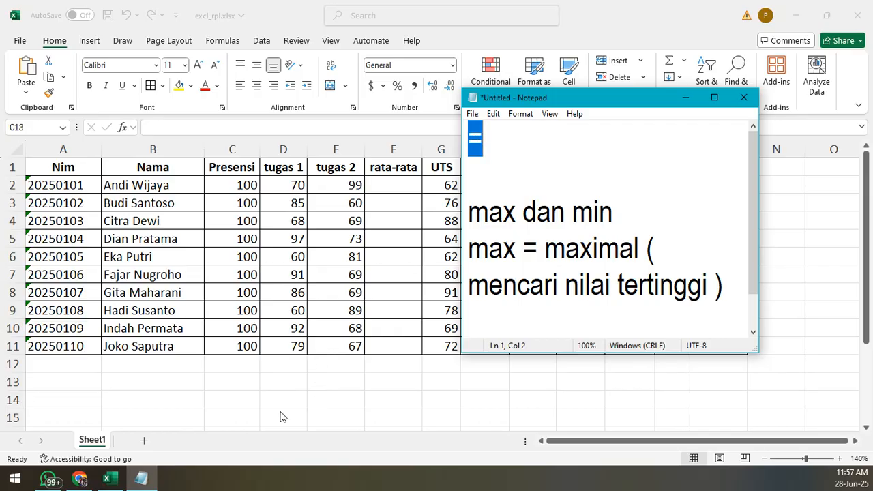
- Switch to Excel, review the tugas 1 scores in D2:D11, and begin a MIN formula in D14 with D2 as its first reference
double_click(280, 383)
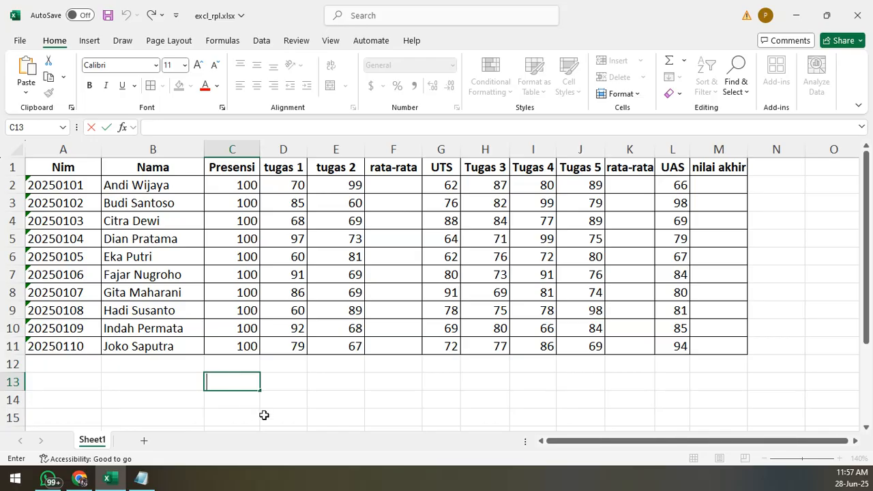
click(279, 384)
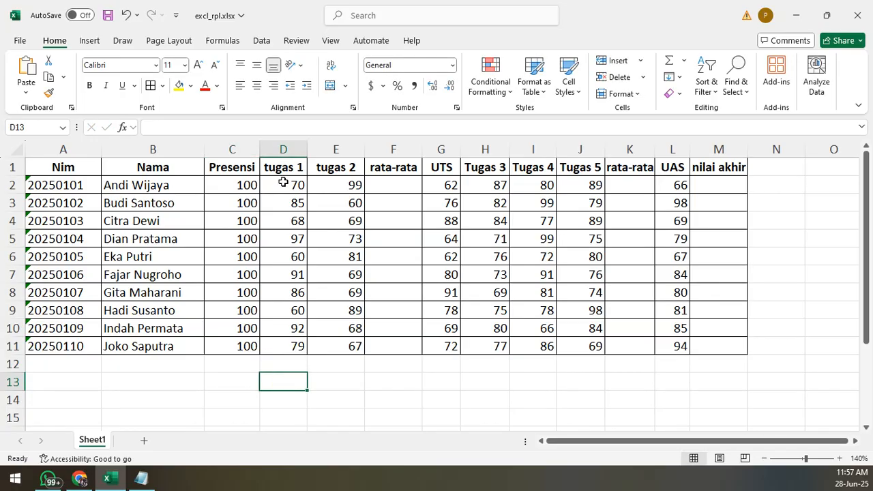
drag(282, 182, 285, 346)
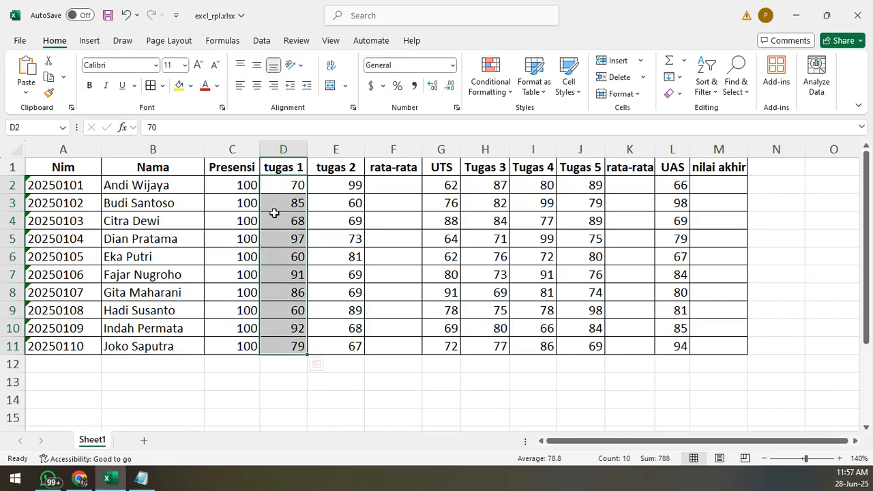
click(277, 399)
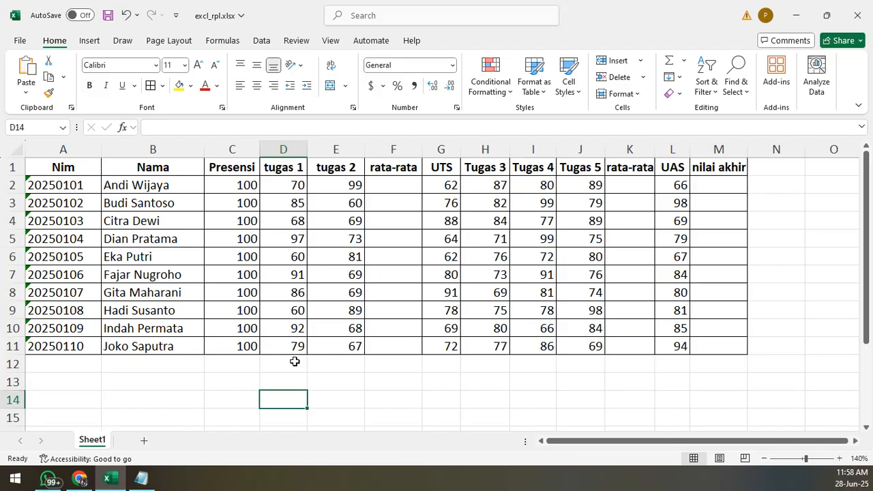
text(=min)
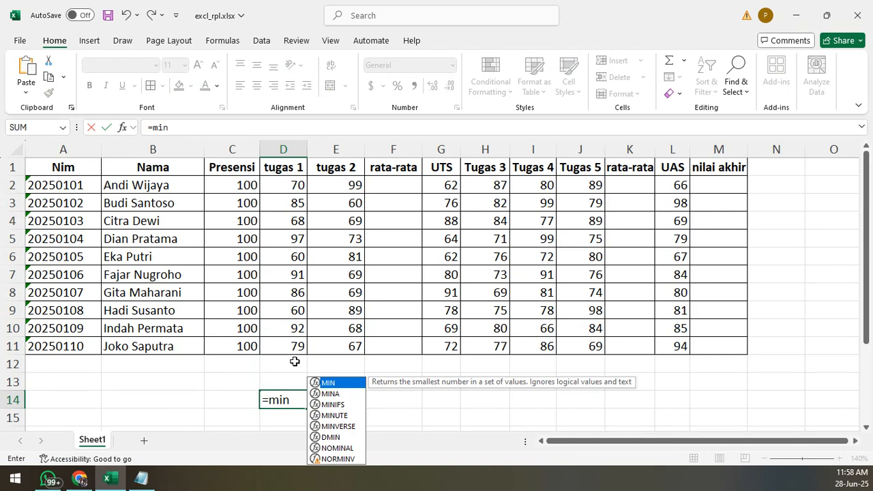
text(()
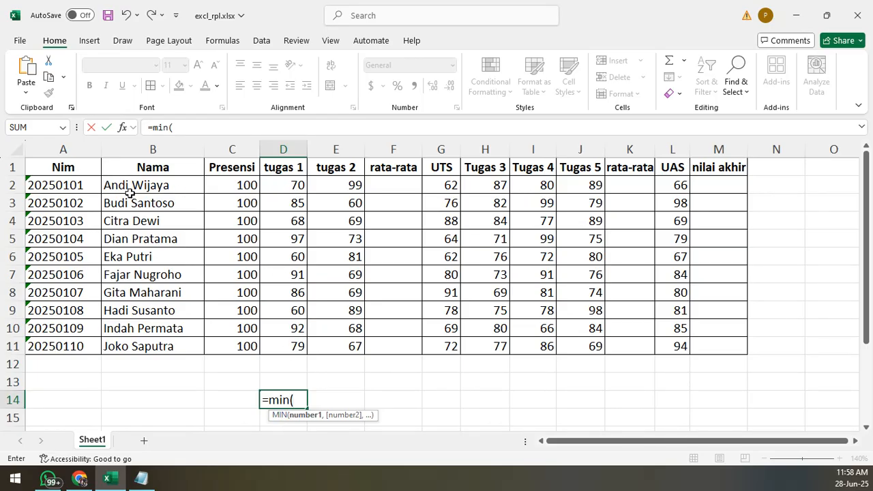
click(284, 185)
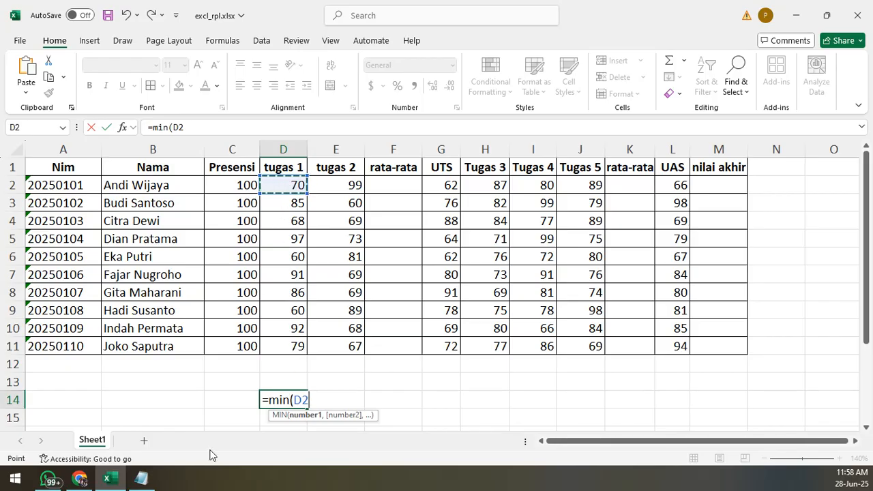
- Switch to the Notepad note, complete its first line as "=min(D2", and minimize the note
click(141, 479)
text(=)
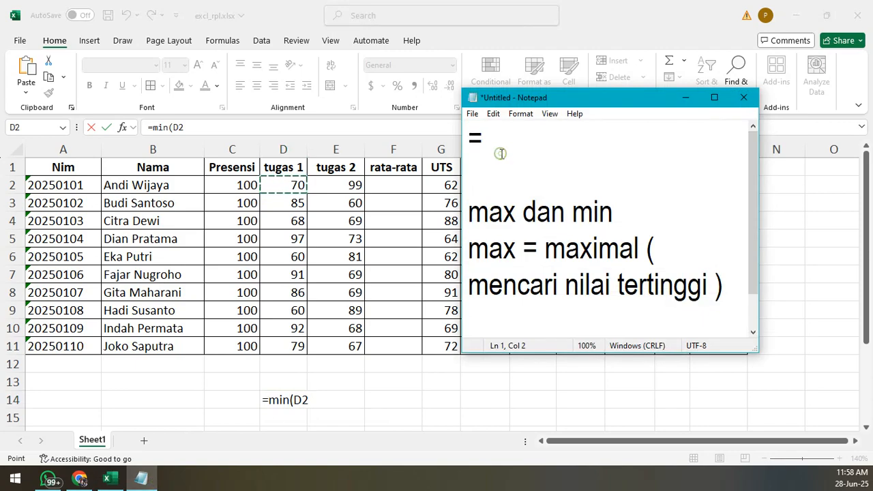
text(min(D2)
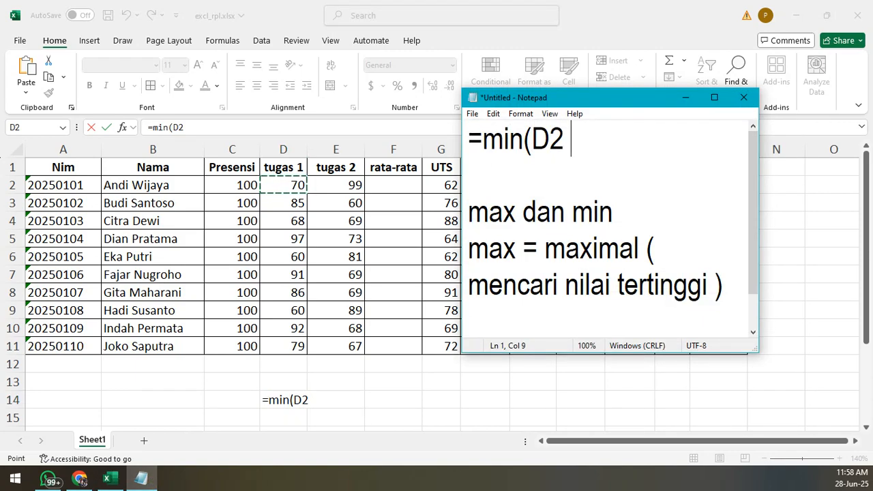
key(BackSpace)
click(686, 99)
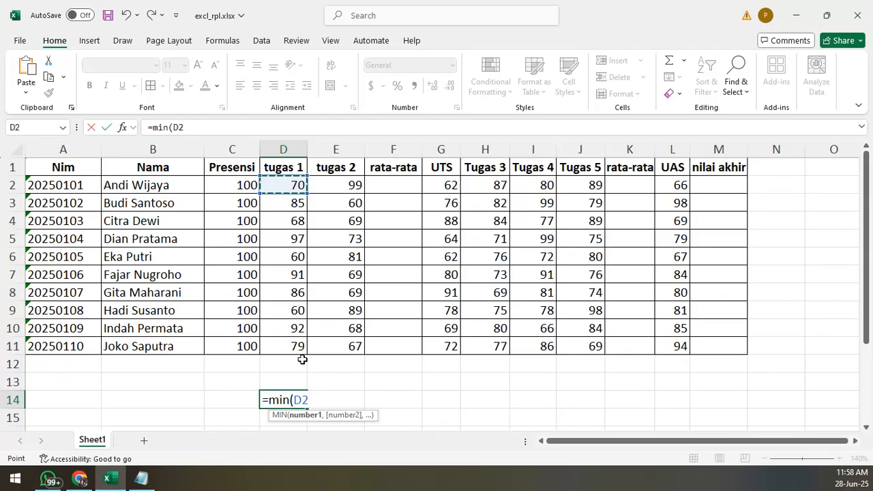
- Return to the Notepad note, add the line ": sebagai artinya sampai" above "max dan min", and widen the note window
key(alt+Tab)
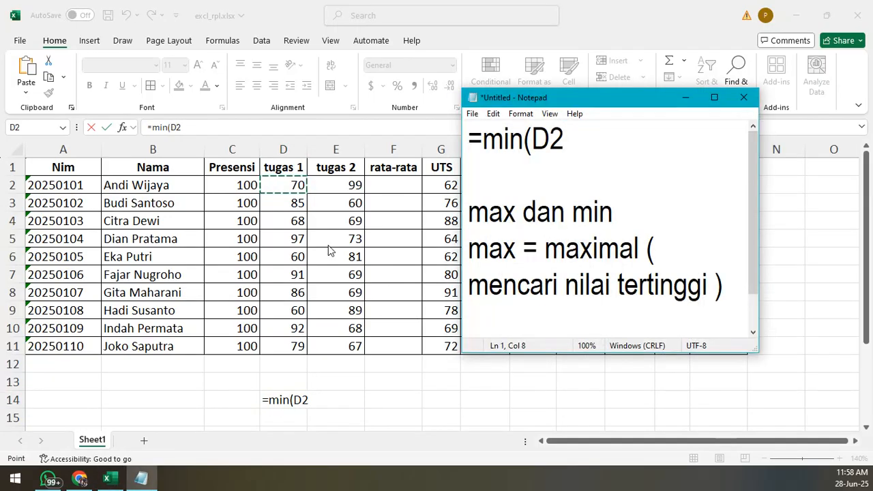
key(alt+Tab)
key(alt+Tab)
click(570, 183)
key(Return)
text(: )
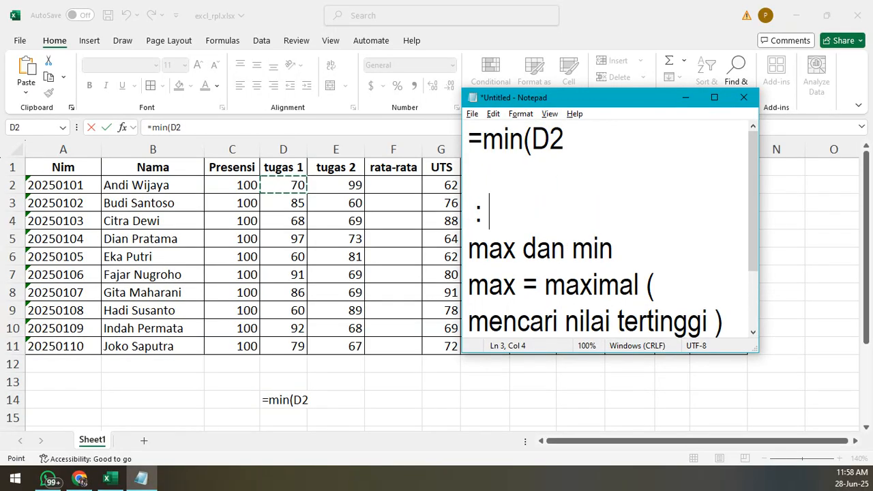
text(sebagai a)
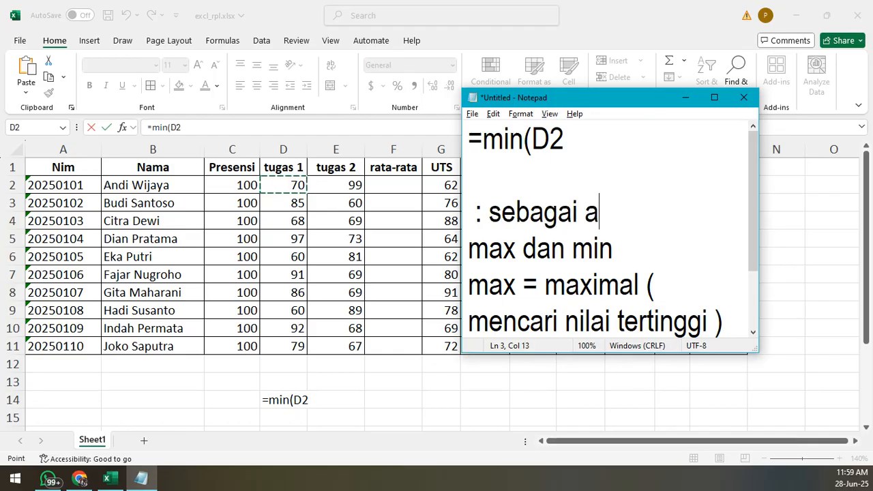
text(rtinya sampai)
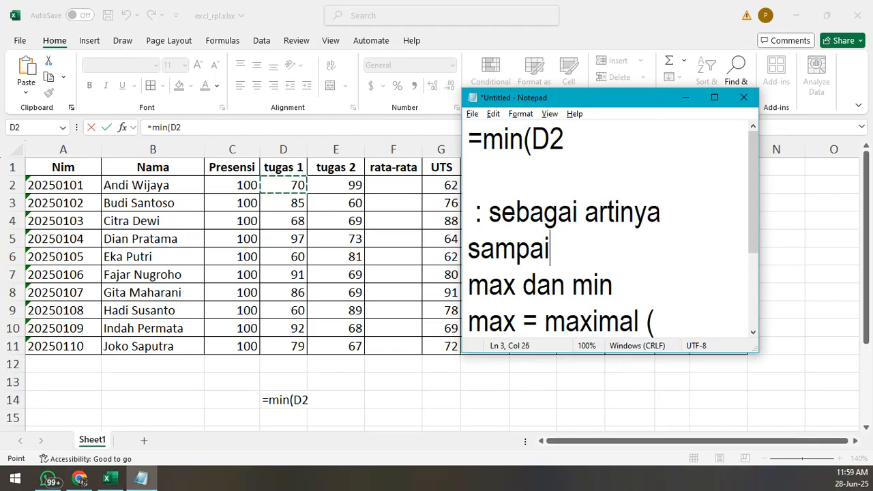
drag(759, 299, 852, 293)
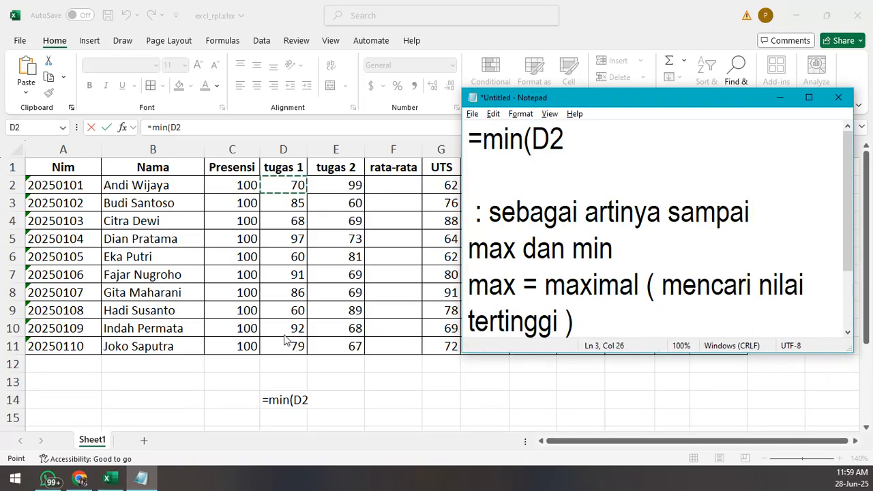
- Switch to Excel, complete the formula in D14 as =min(D2:D11), and select that cell again
click(303, 403)
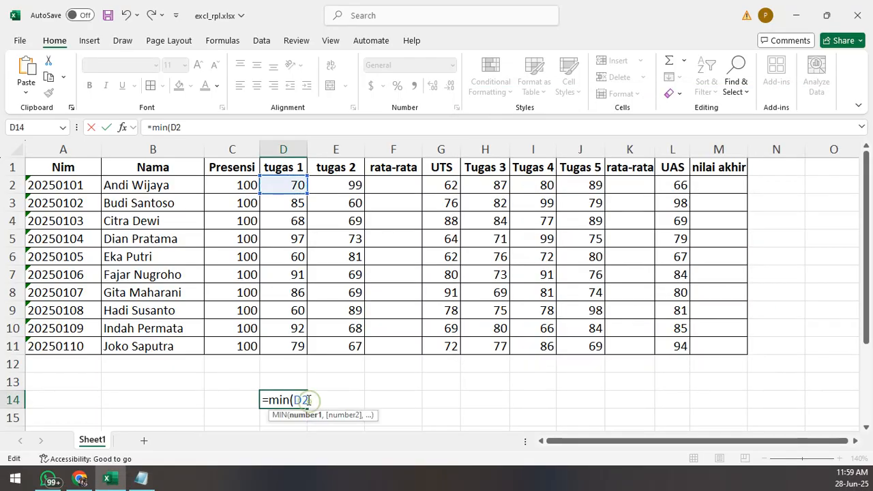
text(:d)
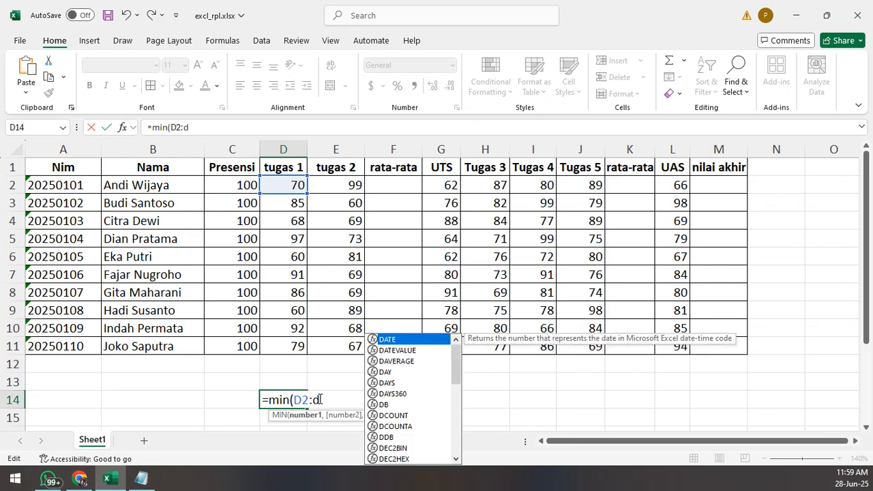
text(11)
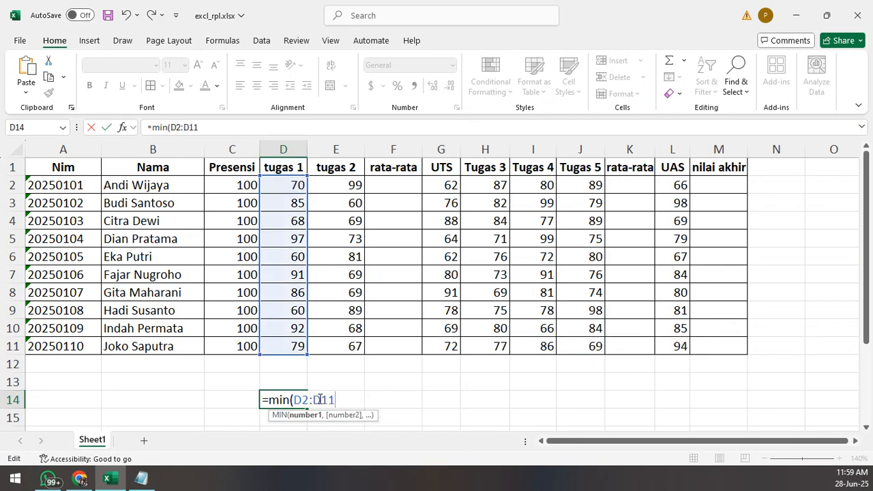
text())
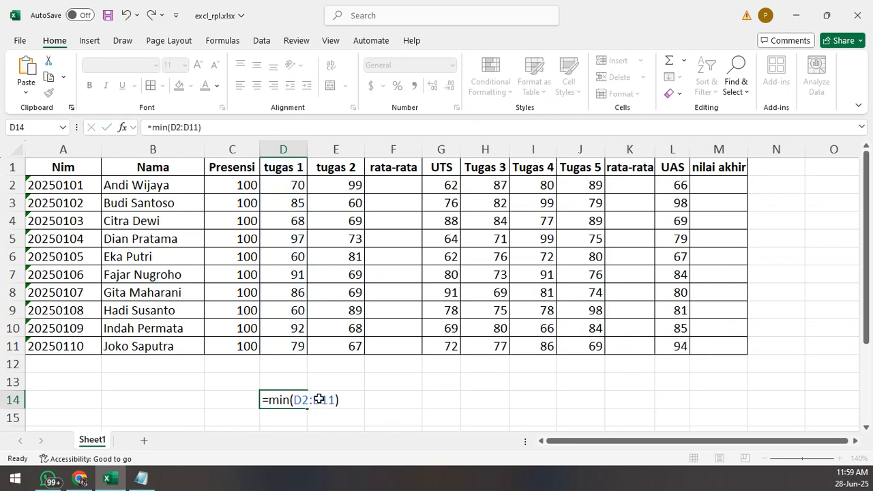
key(Return)
click(282, 401)
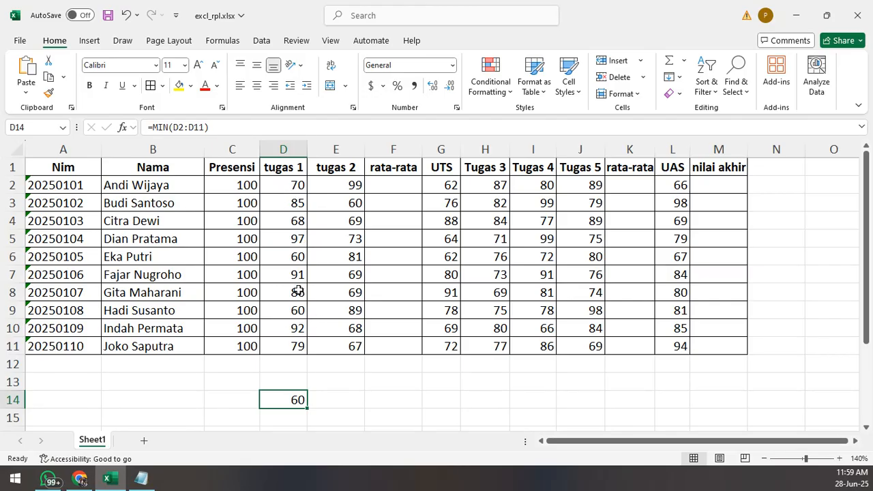
- Enter the formula =max(D2:d11) in D13 for the tugas 1 scores and reselect the cell
click(290, 382)
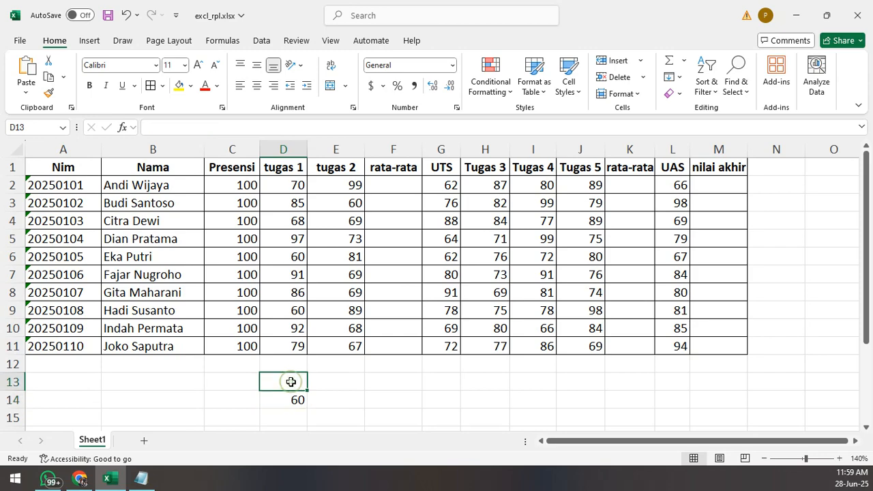
text(=)
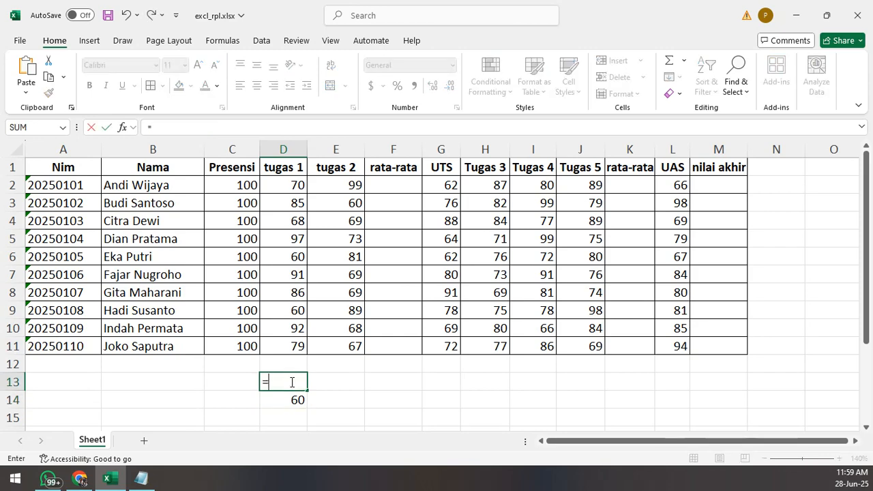
text(max()
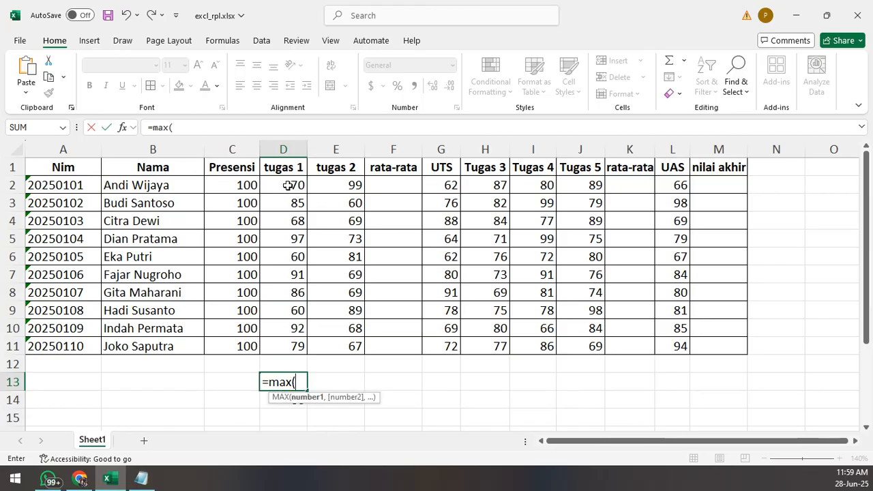
drag(285, 182, 294, 193)
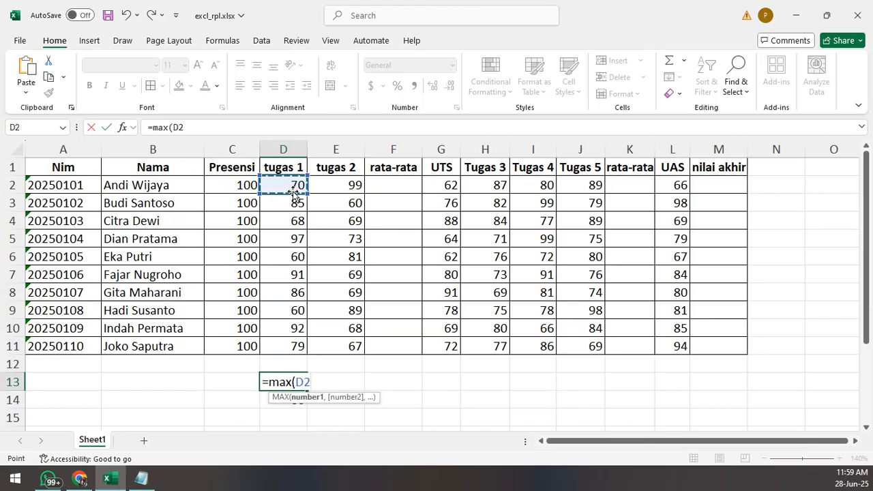
text(D2D)
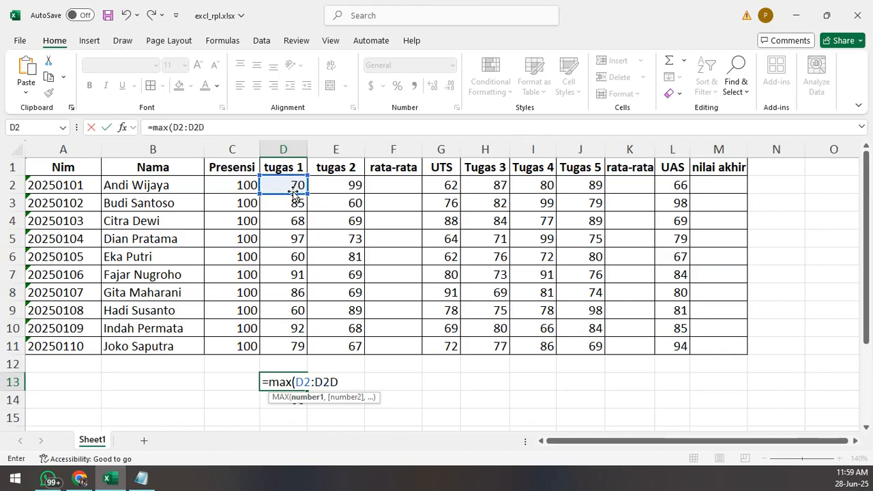
key(BackSpace)
key(BackSpace)
key(BackSpace)
text(d11)
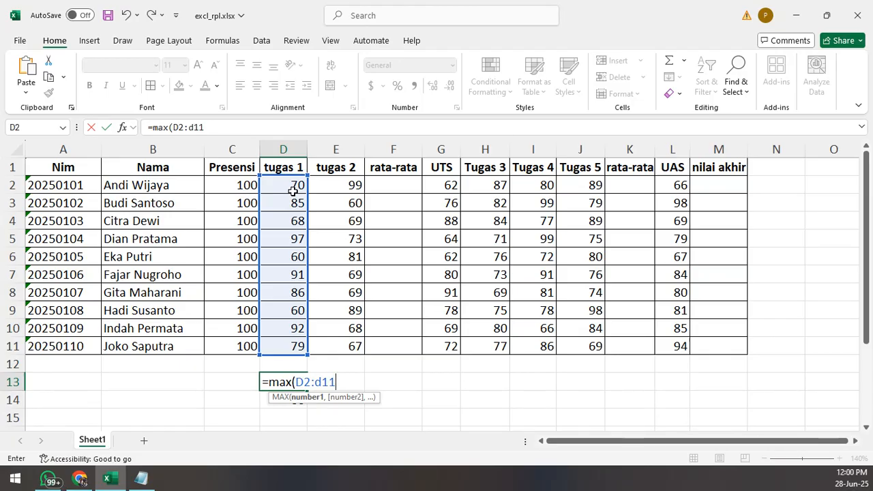
text())
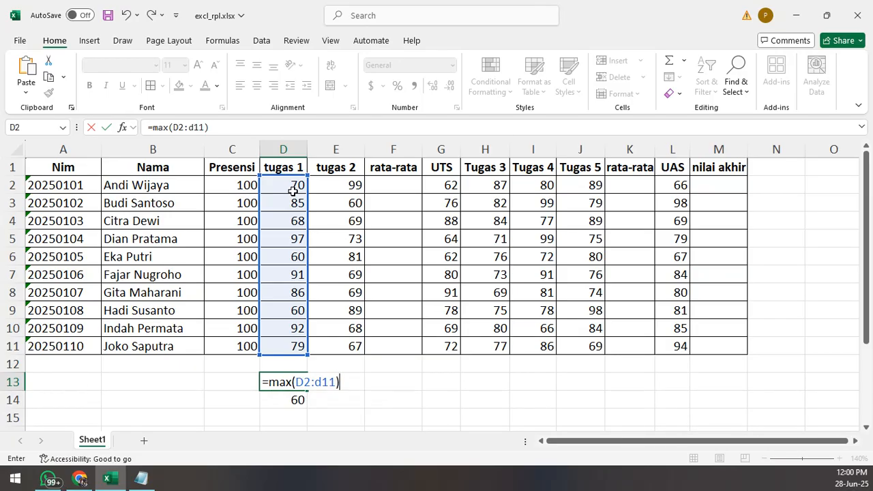
key(Return)
key(Up)
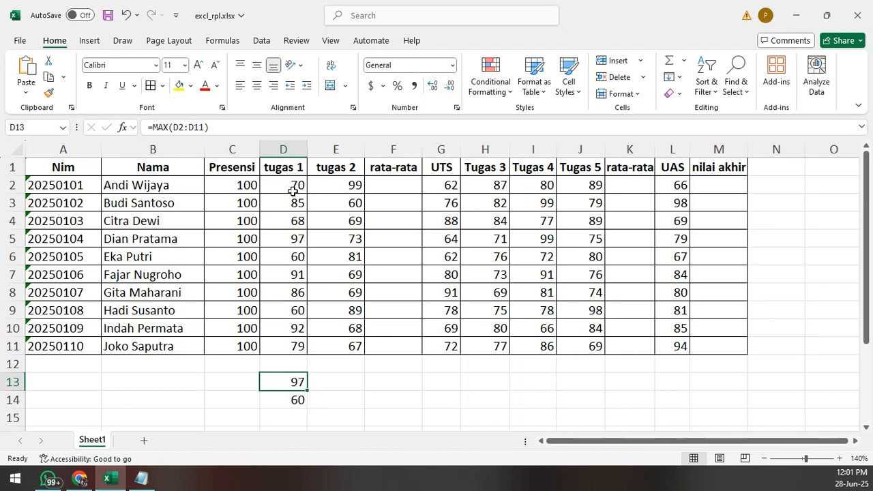
- Switch to the Notepad note and complete its first line as "=min(D2:D11)"
click(80, 479)
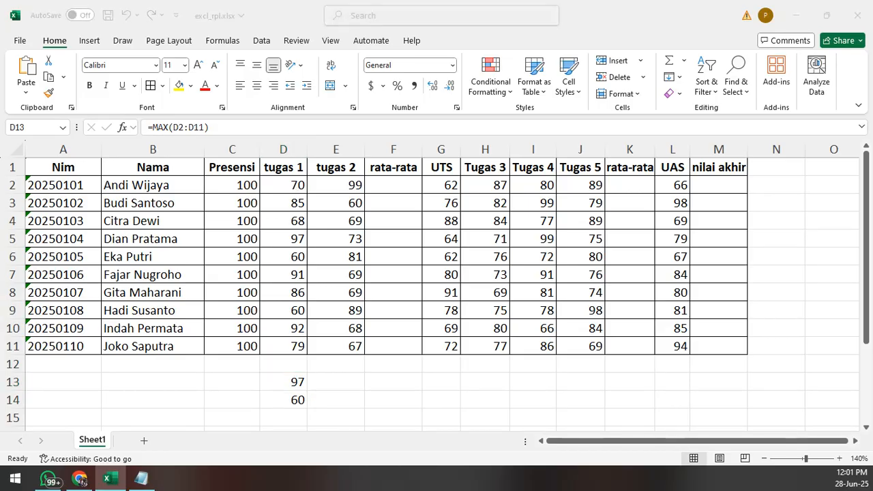
click(141, 479)
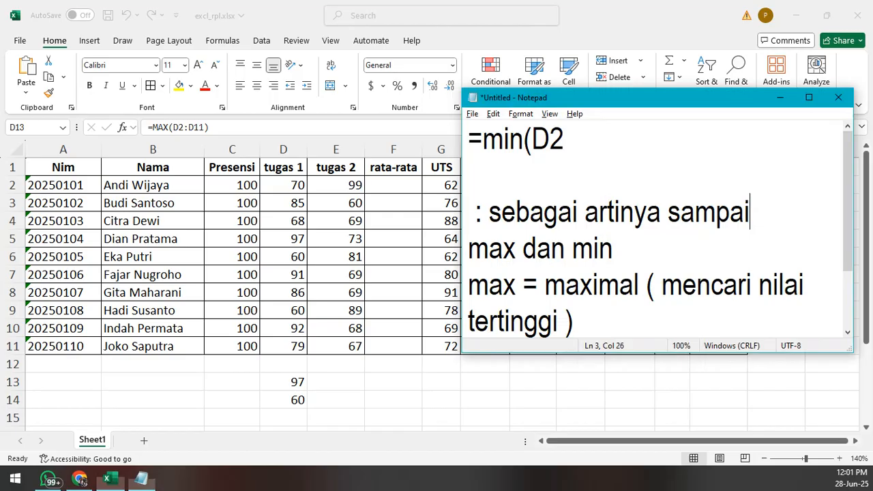
click(604, 139)
text(:D1)
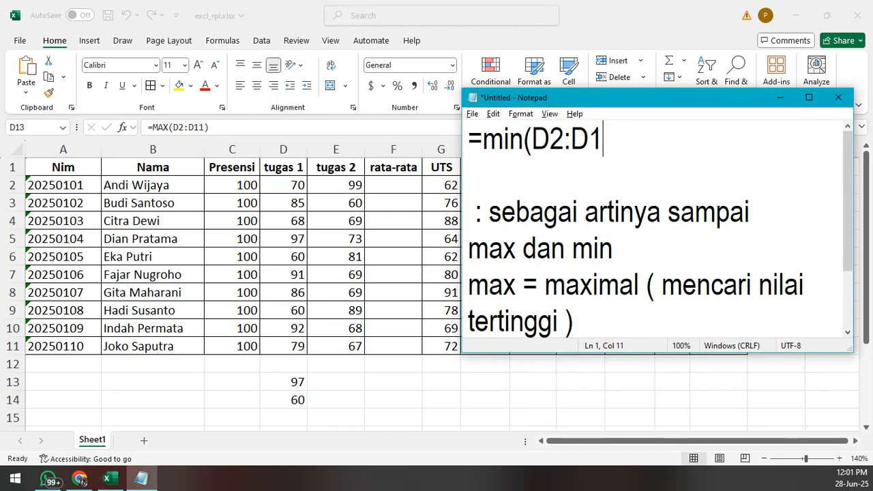
text(1)
key(BackSpace)
text(1))
- Add "=max(D2:D11)" on a new line directly below the min formula in the note
key(Return)
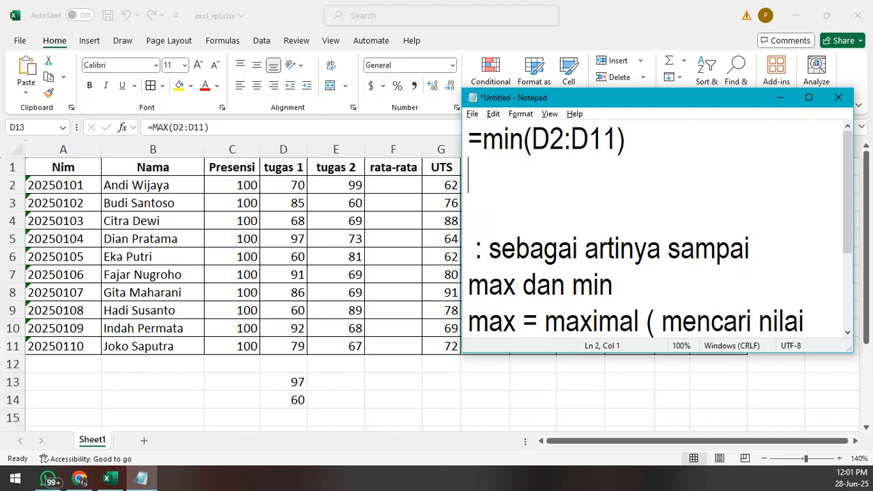
text(=max)
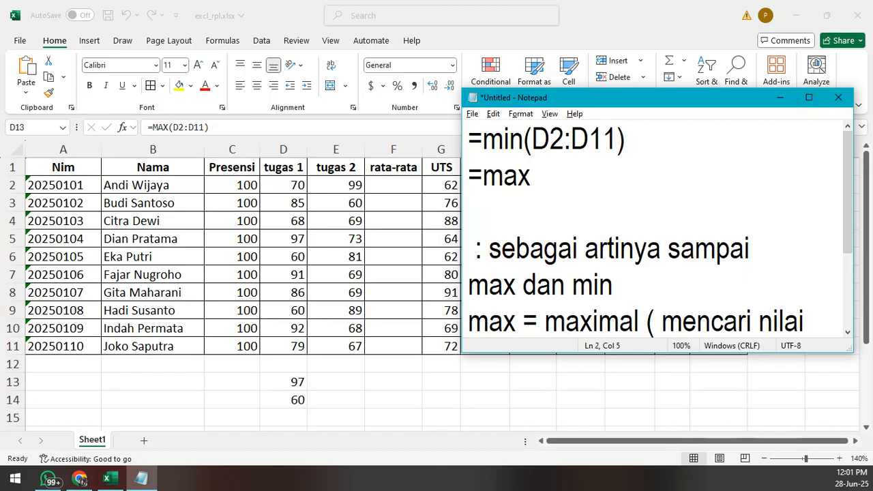
text((D2:)
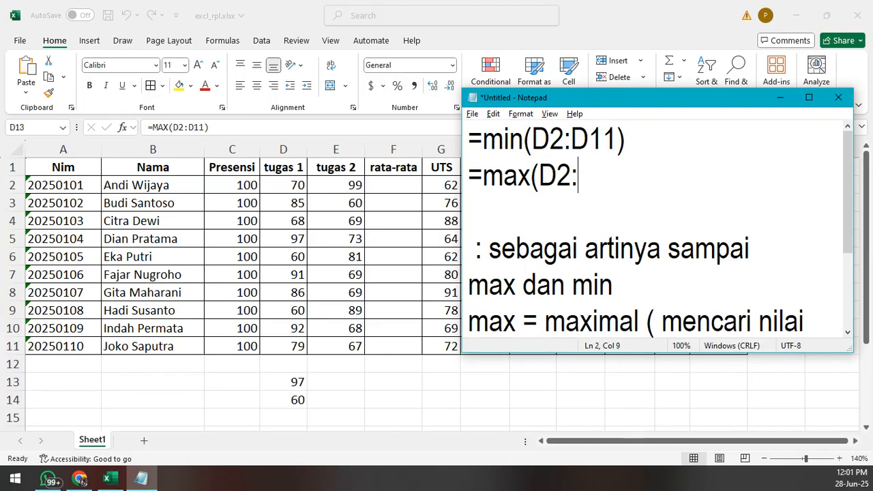
text(D11))
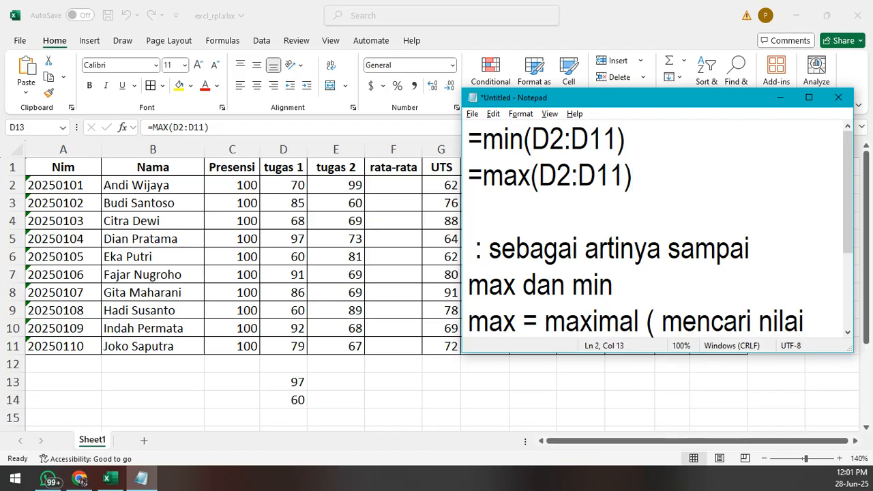
- Add "rata-rata = average" after a blank line below the max formula, followed by a new empty line
key(Return)
key(Return)
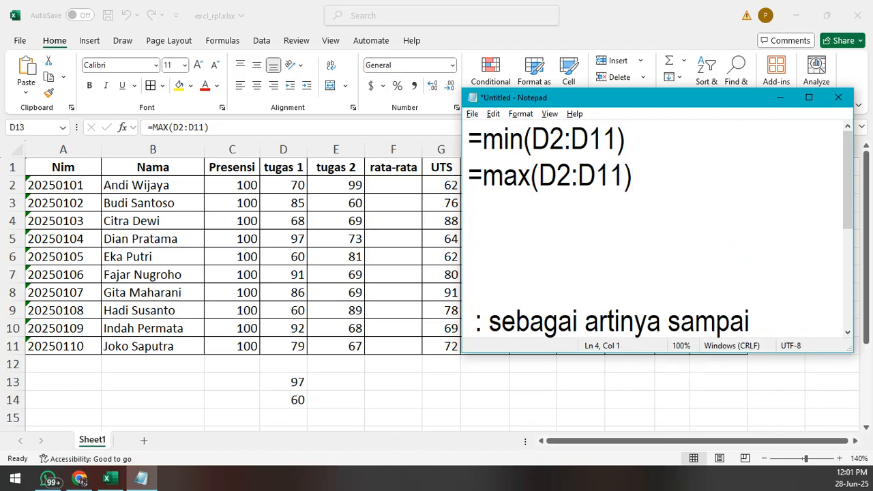
text(rata)
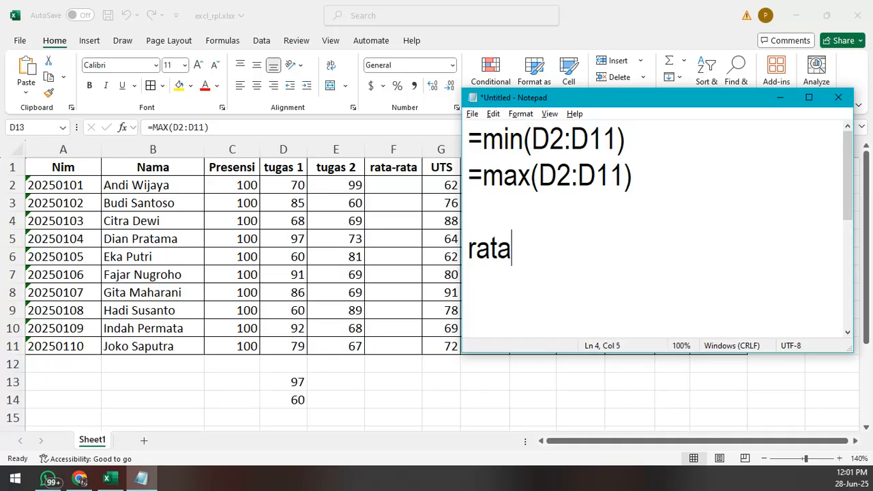
text(=)
key(BackSpace)
text(-rata )
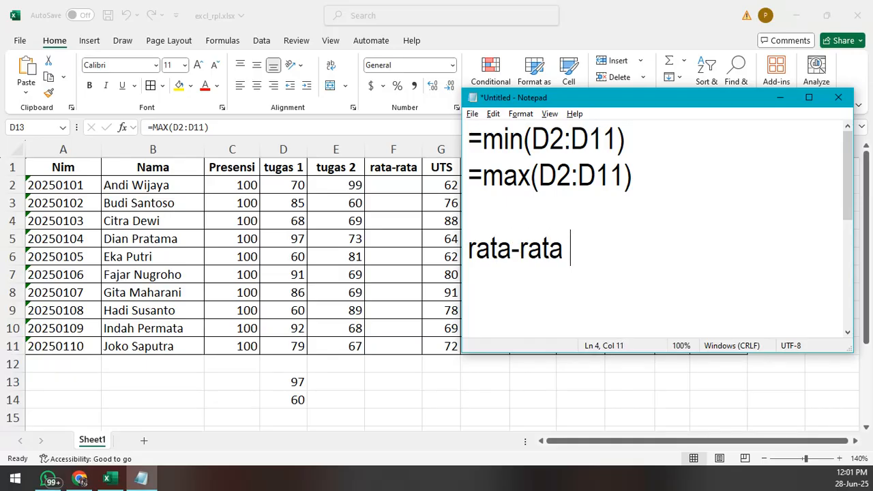
text(= avera)
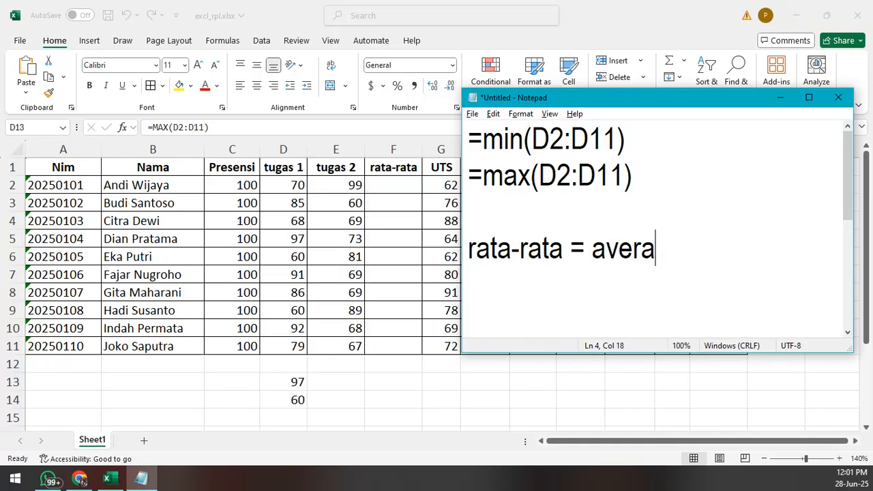
text(ge)
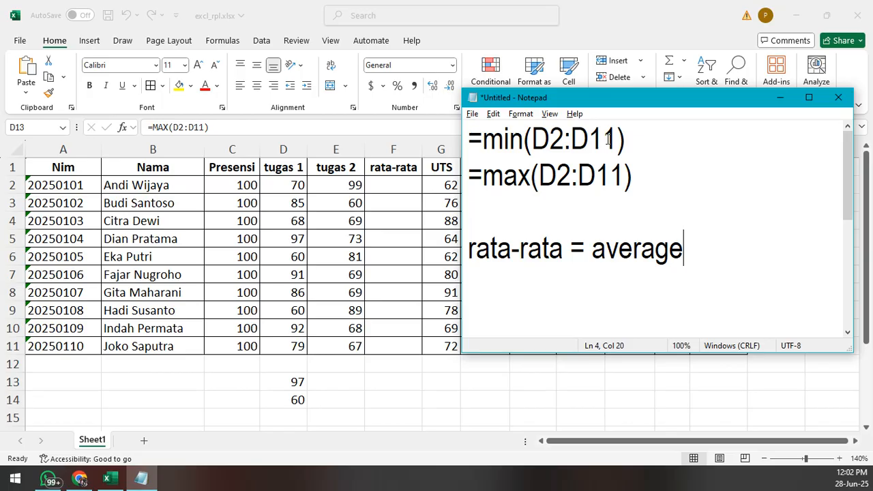
key(Return)
key(Return)
scroll(608, 139, down, 1)
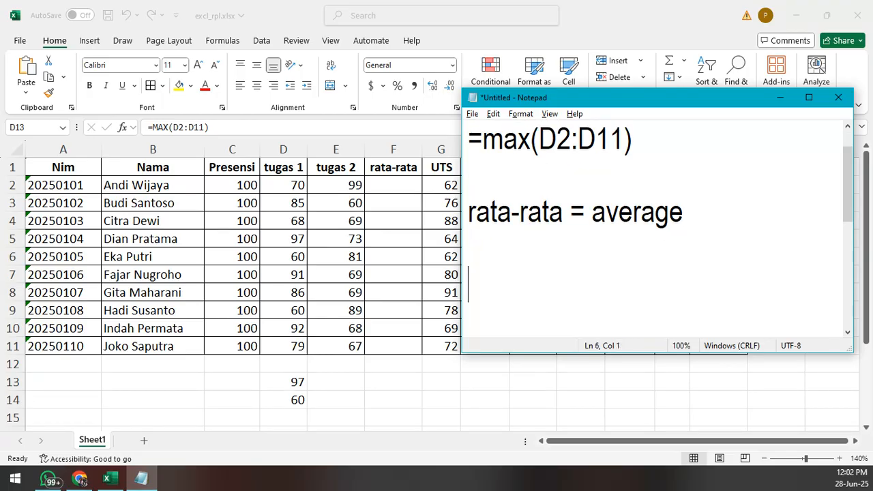
key(BackSpace)
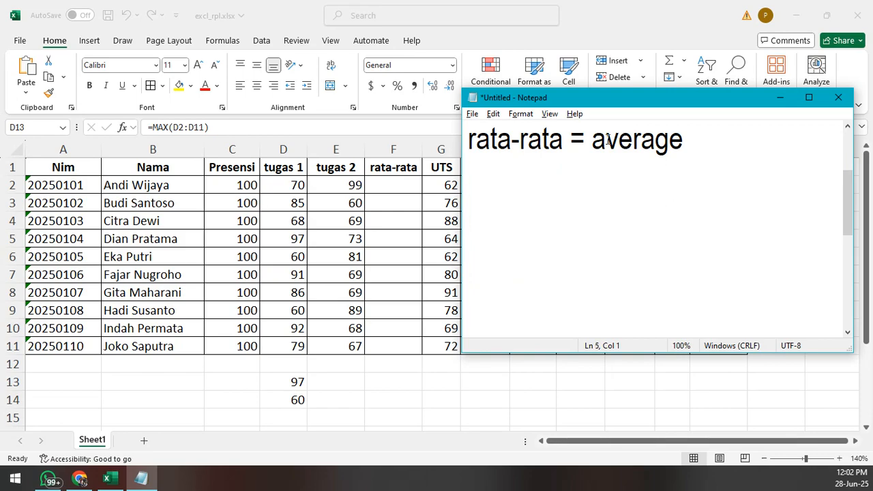
text(D1 + D2 )
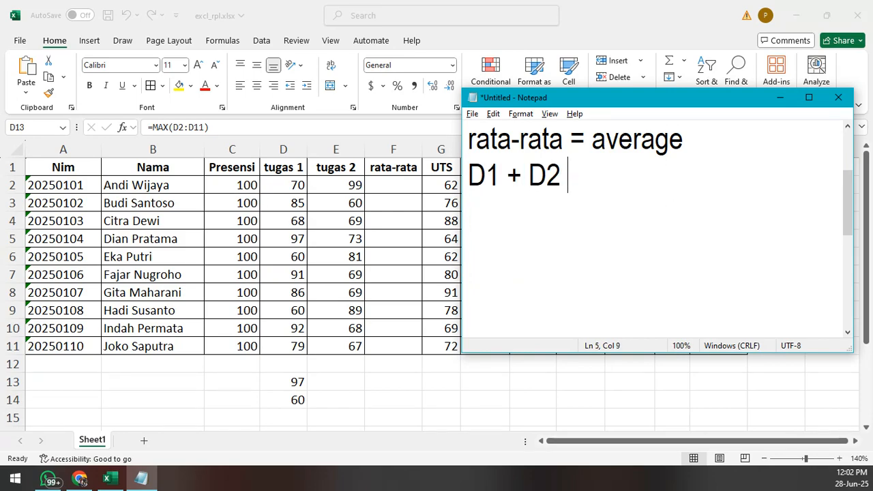
text(/n)
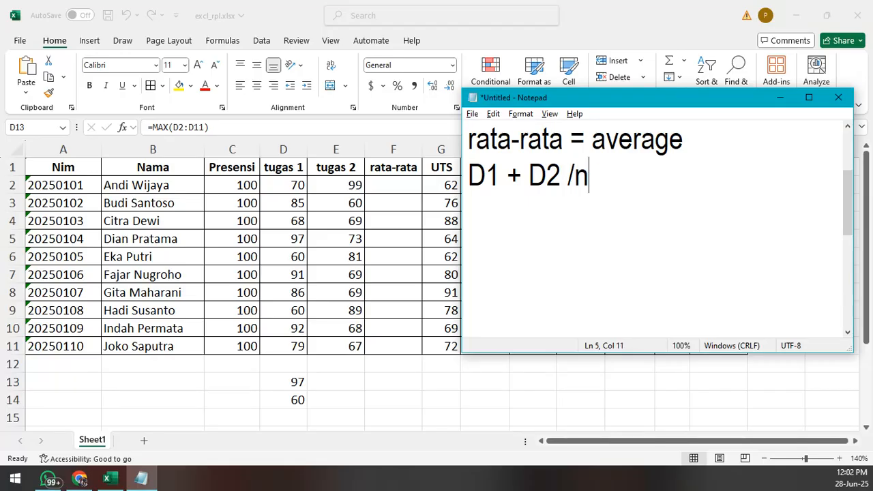
text(data)
key(BackSpace)
key(BackSpace)
key(BackSpace)
key(BackSpace)
key(BackSpace)
key(BackSpace)
key(BackSpace)
key(BackSpace)
key(BackSpace)
key(BackSpace)
key(BackSpace)
key(BackSpace)
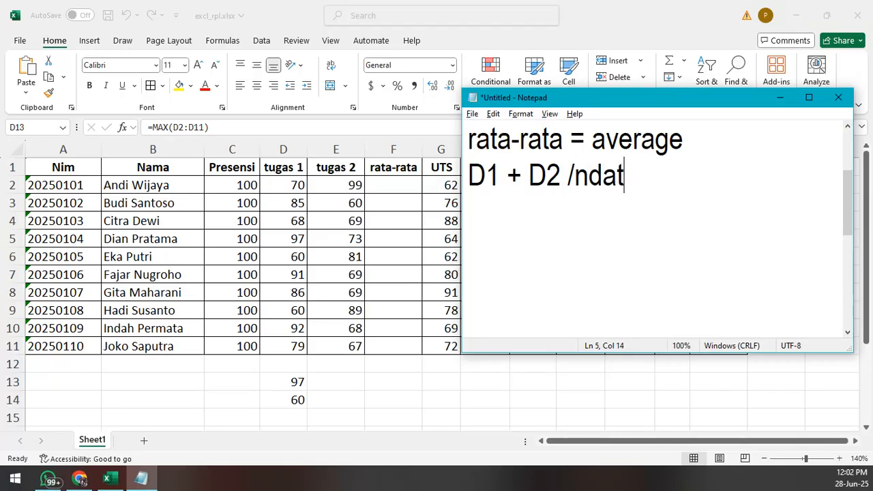
key(BackSpace)
key(BackSpace)
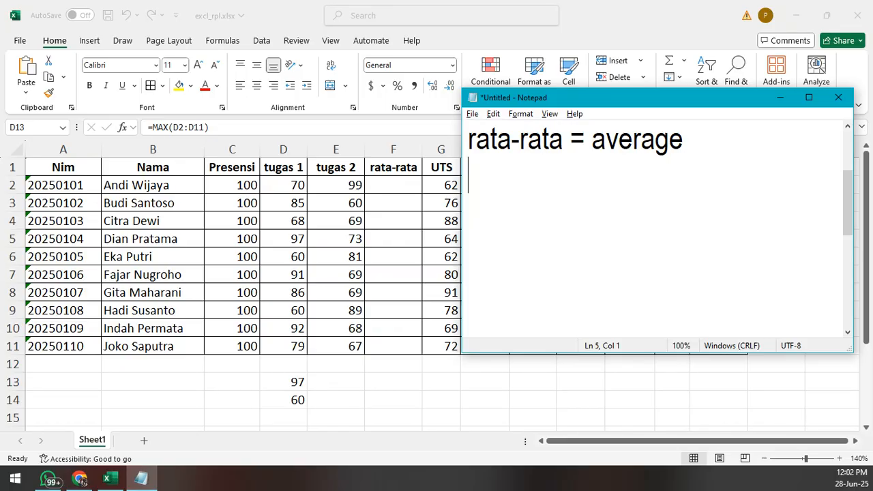
- Write the formula "=SUM((D1+E1)/2)" in the note on the line below "rata-rata = average"
text(=)
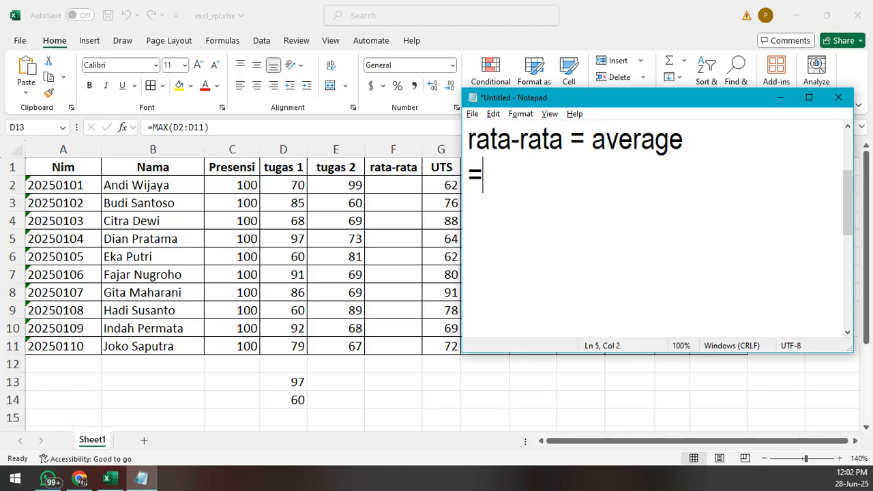
text(S)
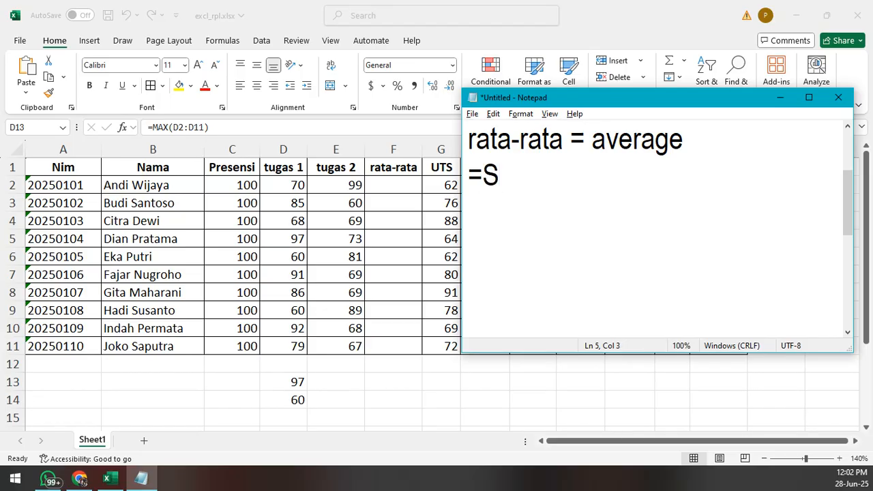
text(UM)
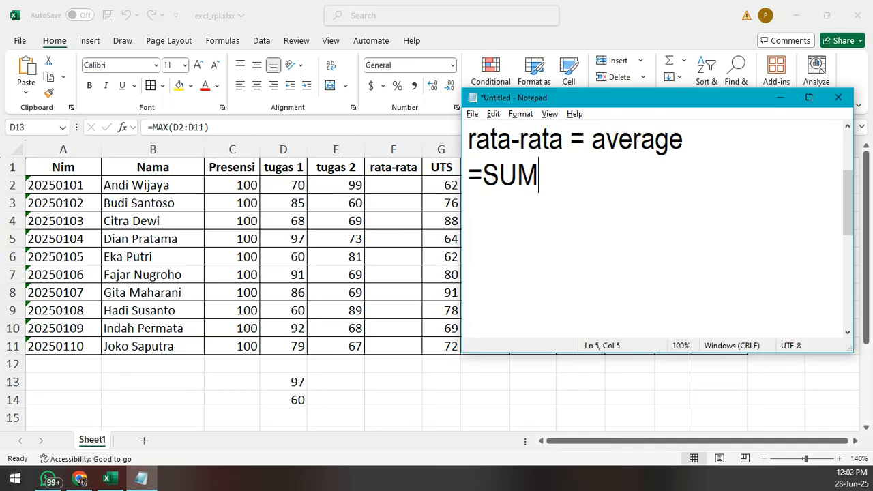
text((()
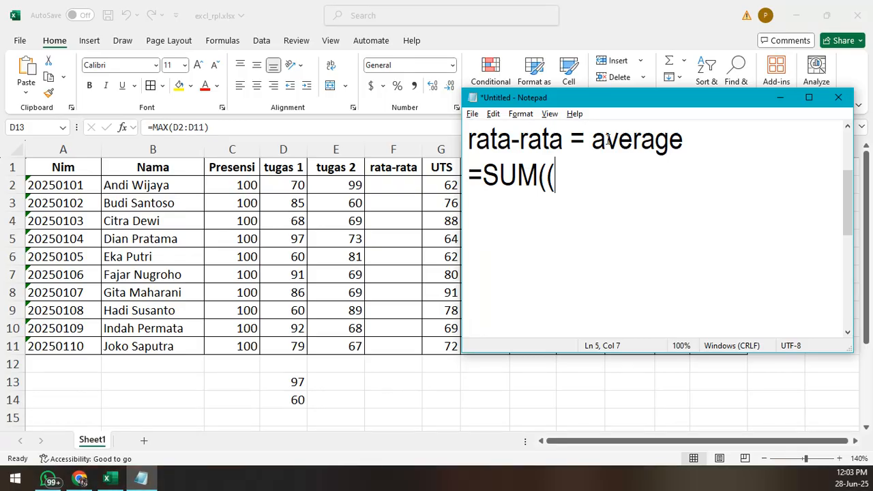
text(D1+)
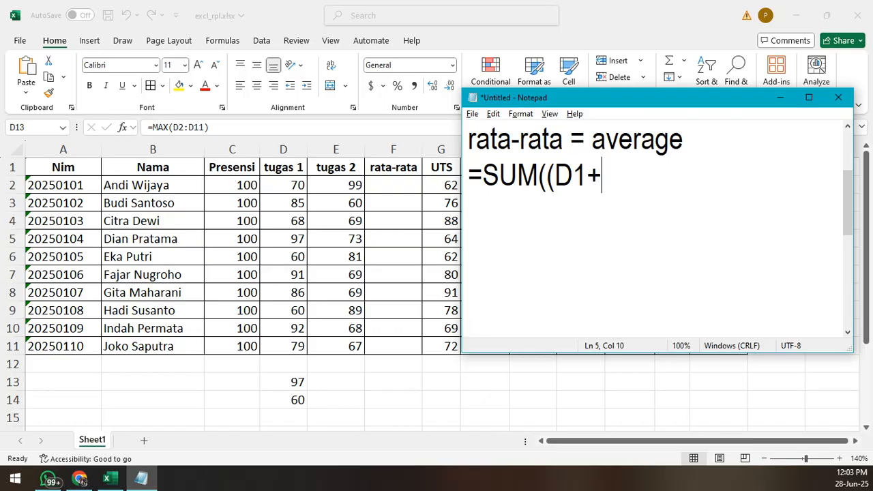
text(E1)
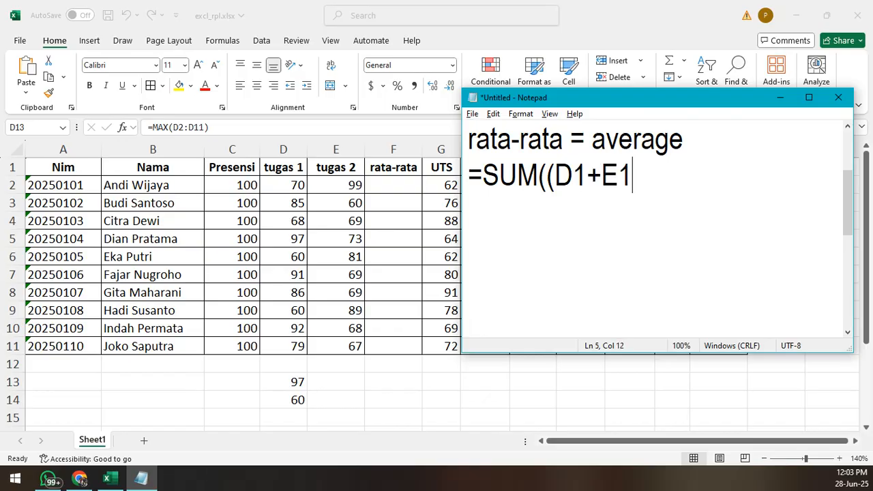
text())
text(/2))
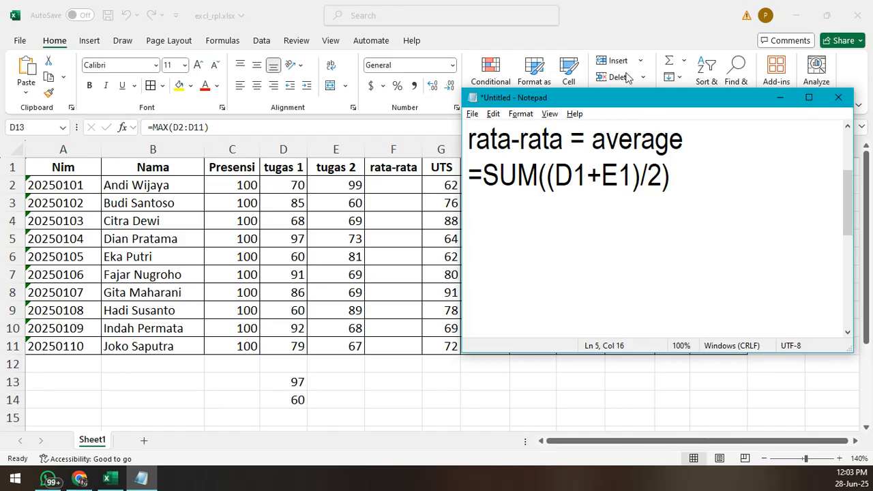
- Switch to the Excel worksheet and enter the formula =sum((D2+E2)/2) in F2 of the first rata-rata column
click(383, 186)
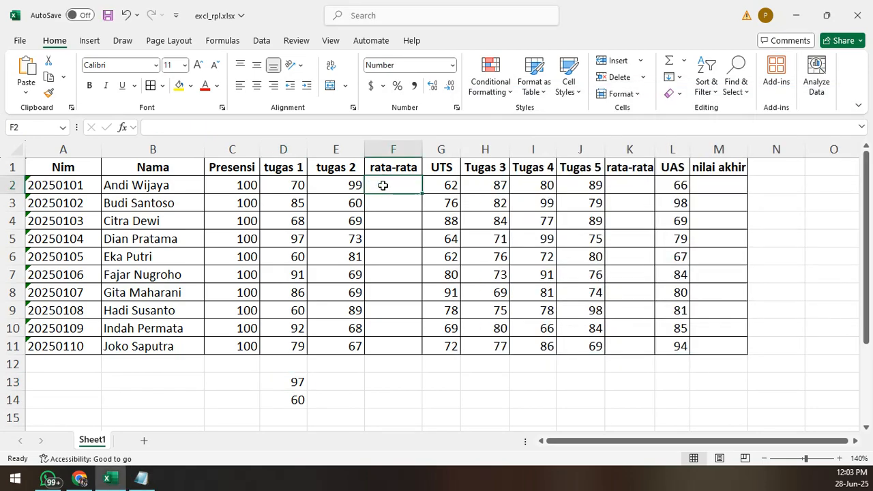
text(=sum()
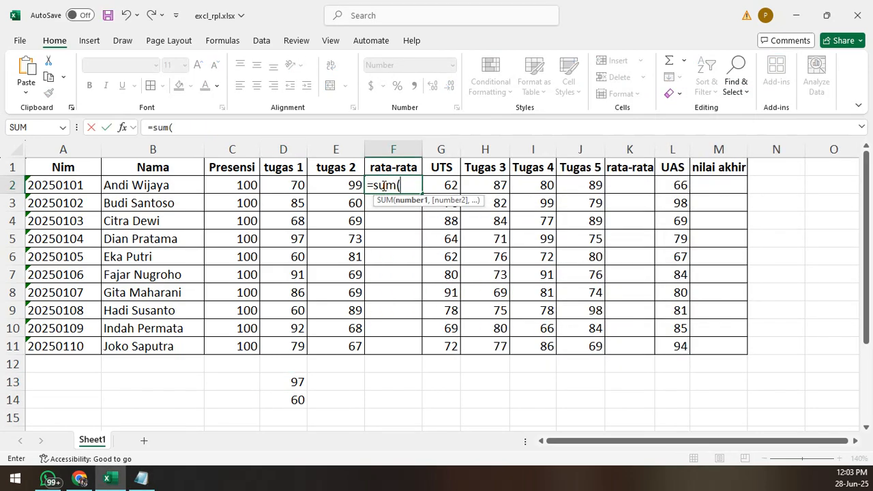
text((D)
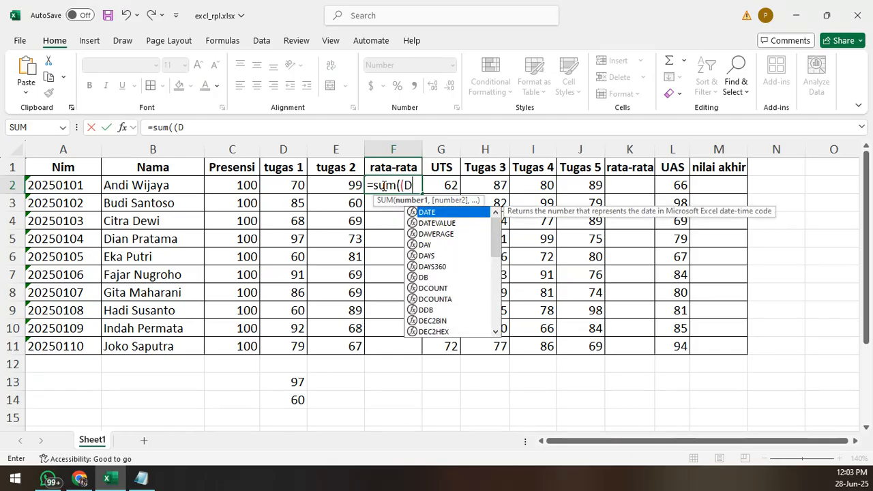
text(2)
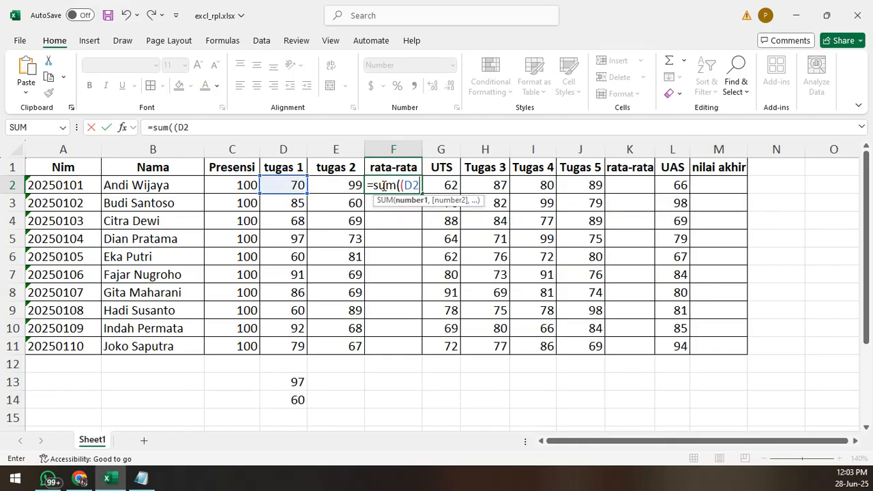
text(+)
text(E3)
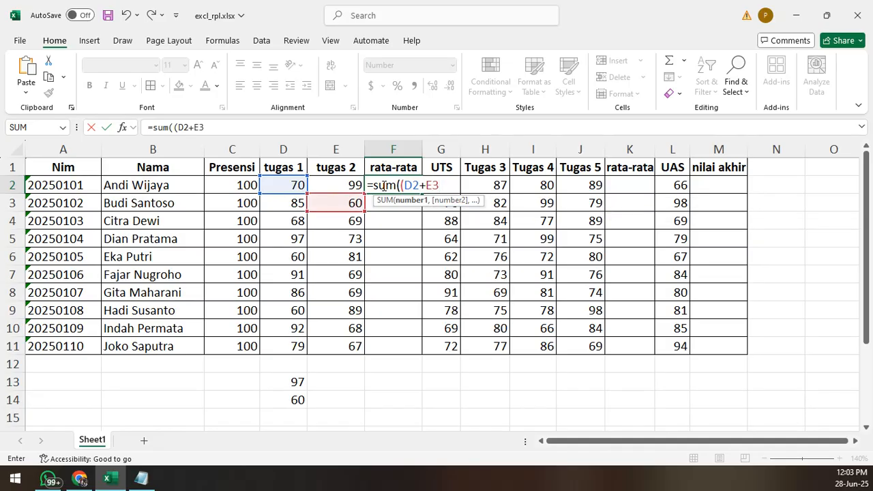
key(BackSpace)
text(2)/2)
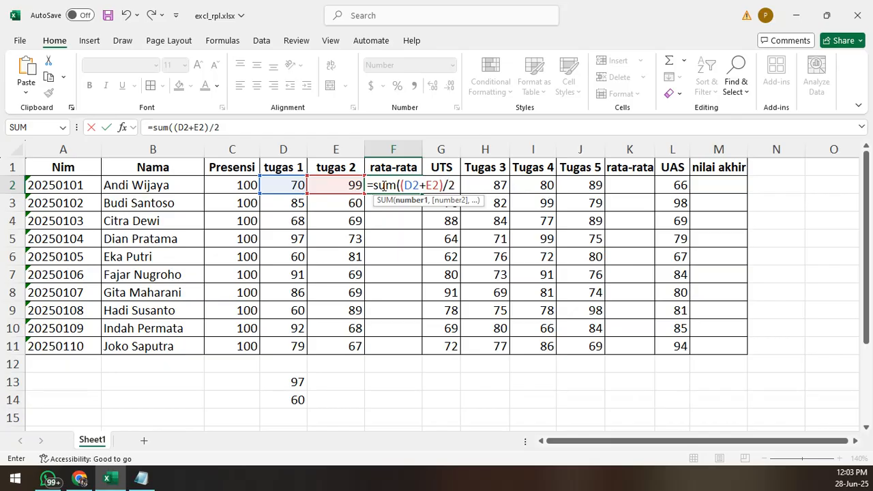
text())
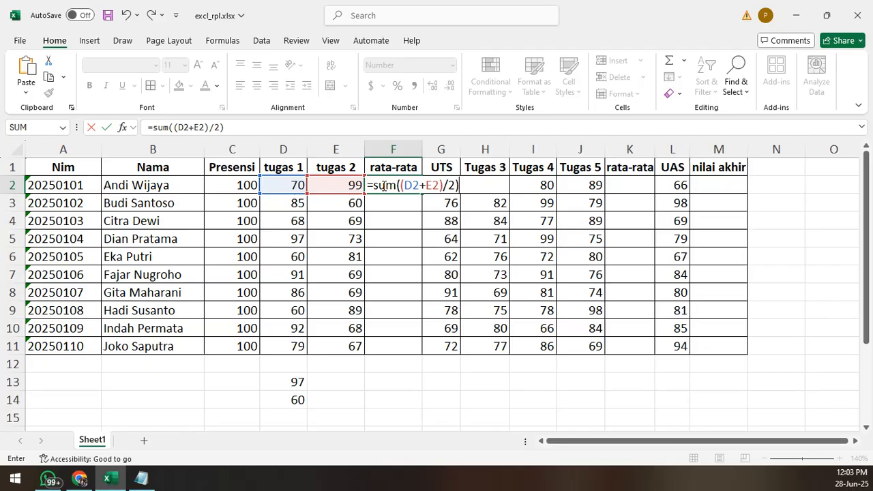
key(Return)
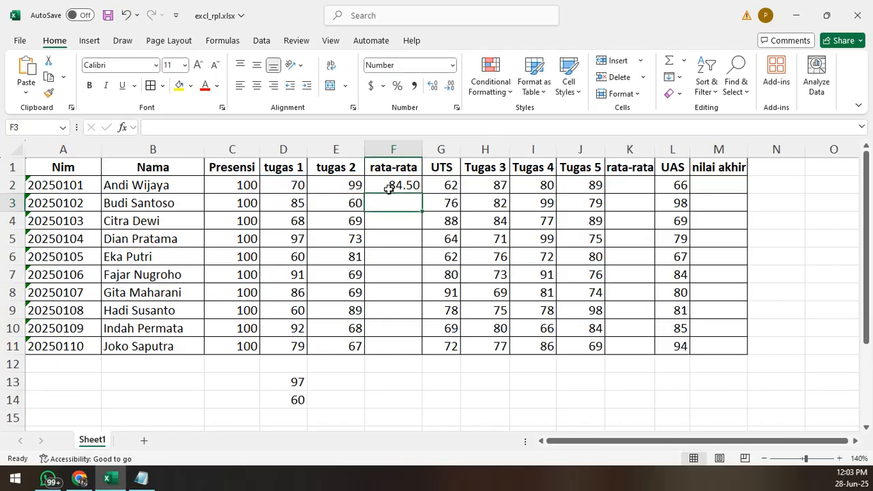
- Copy the average formula from F2 down one row to F3
click(389, 189)
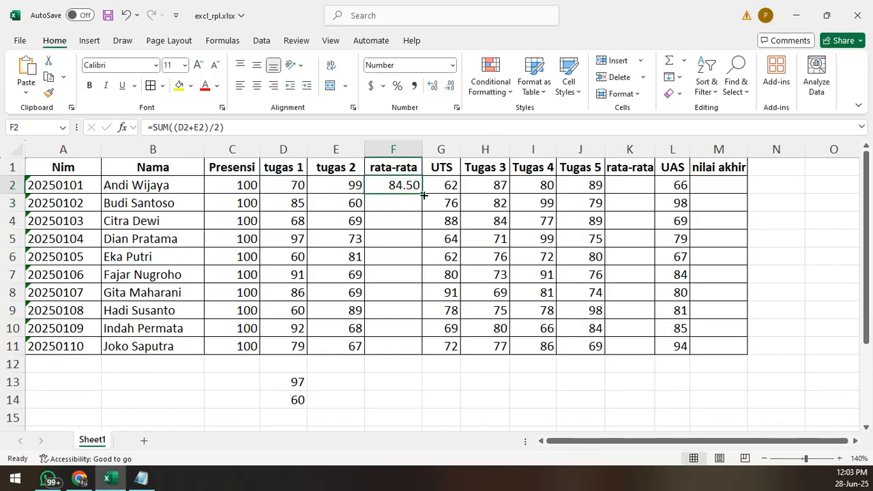
drag(424, 196, 422, 212)
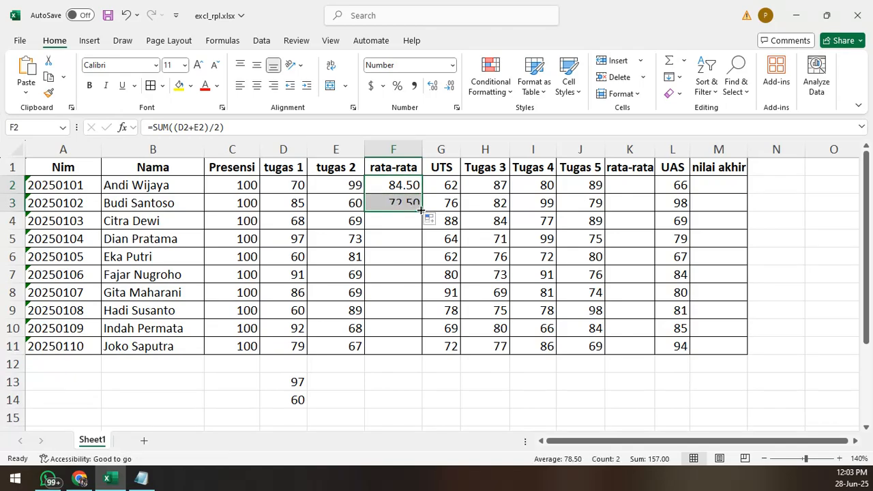
click(411, 240)
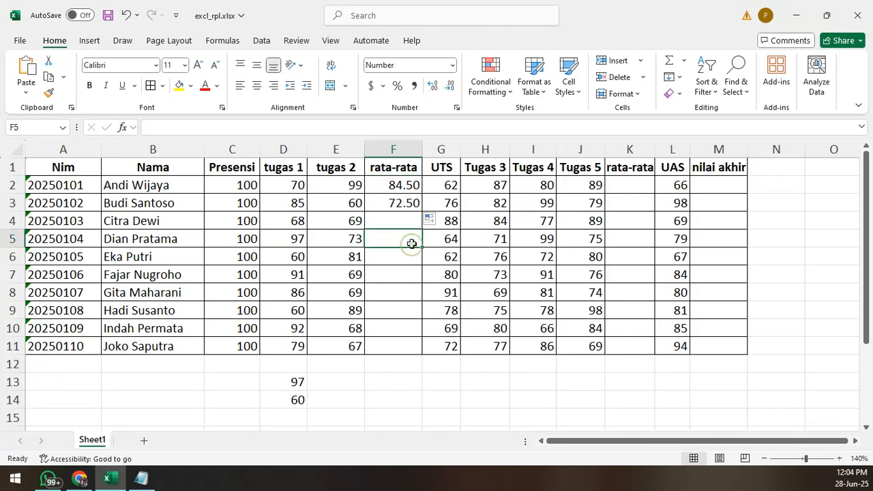
- Clear the copied average formula from F3
click(842, 459)
click(841, 459)
click(842, 459)
click(842, 459)
click(841, 459)
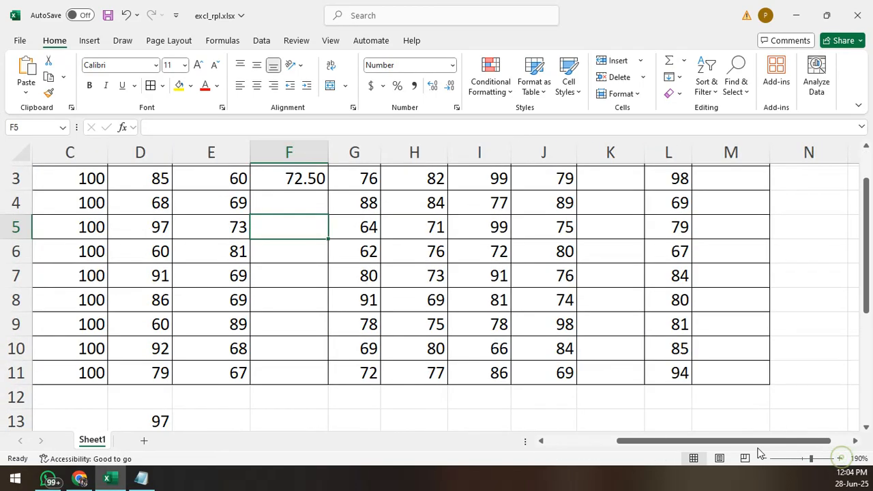
drag(756, 440, 783, 443)
scroll(230, 221, up, 1)
click(226, 199)
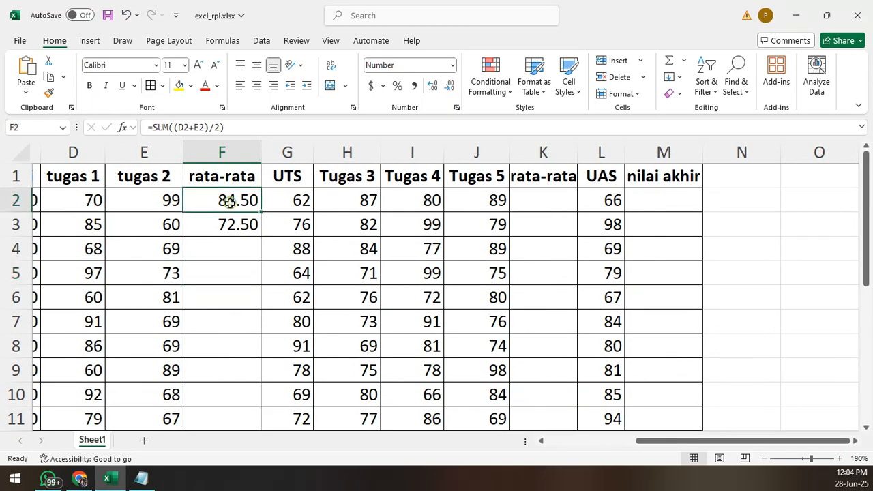
click(241, 231)
key(Delete)
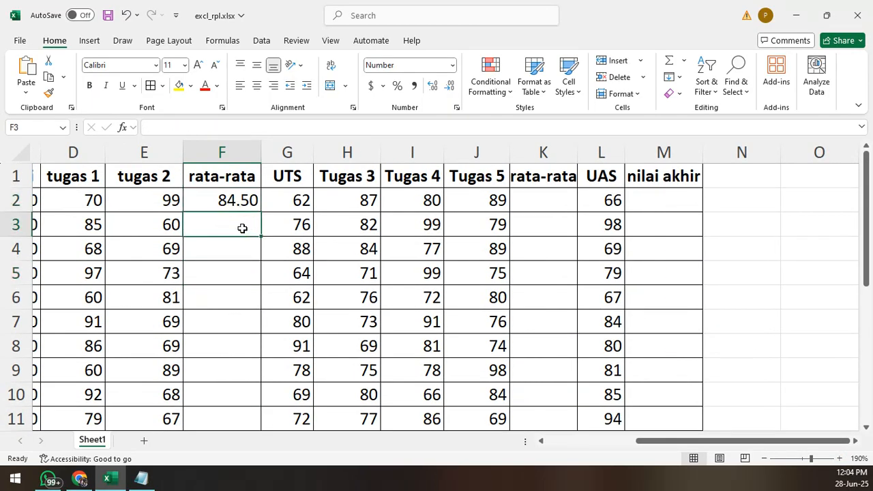
- Fill the average formula from F2 down the rata-rata column through F11
click(238, 199)
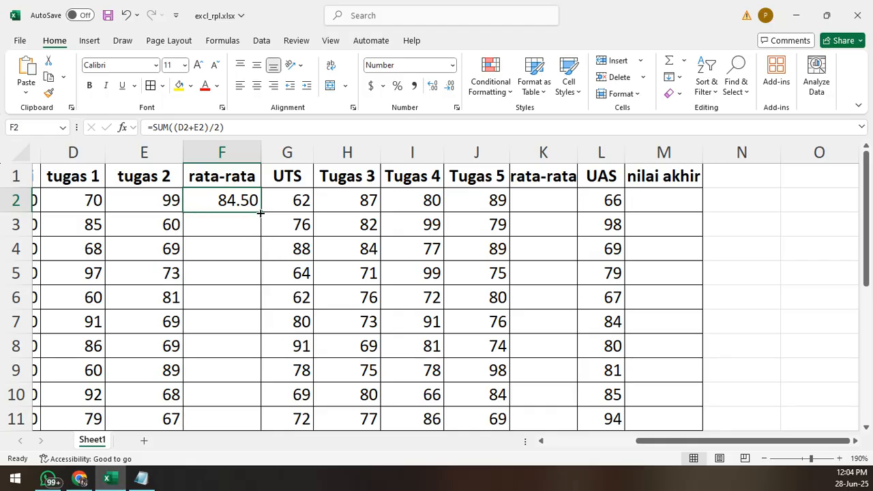
drag(260, 214, 269, 423)
scroll(235, 318, down, 1)
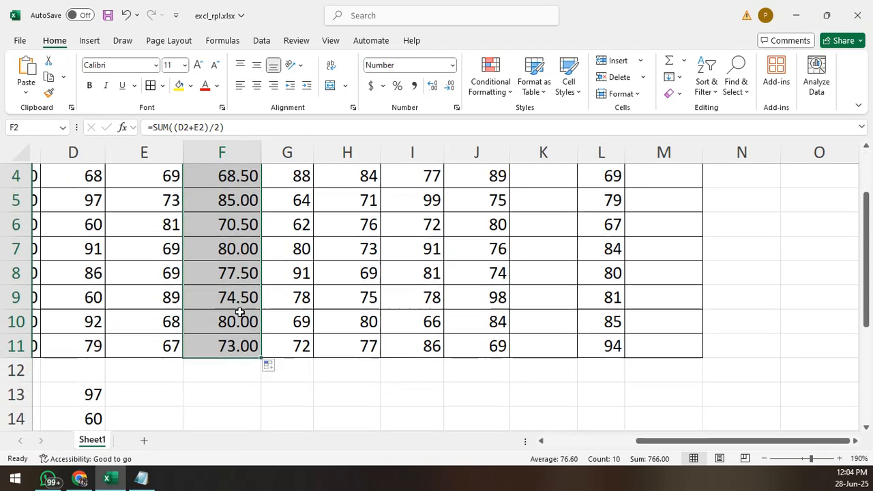
scroll(234, 307, up, 1)
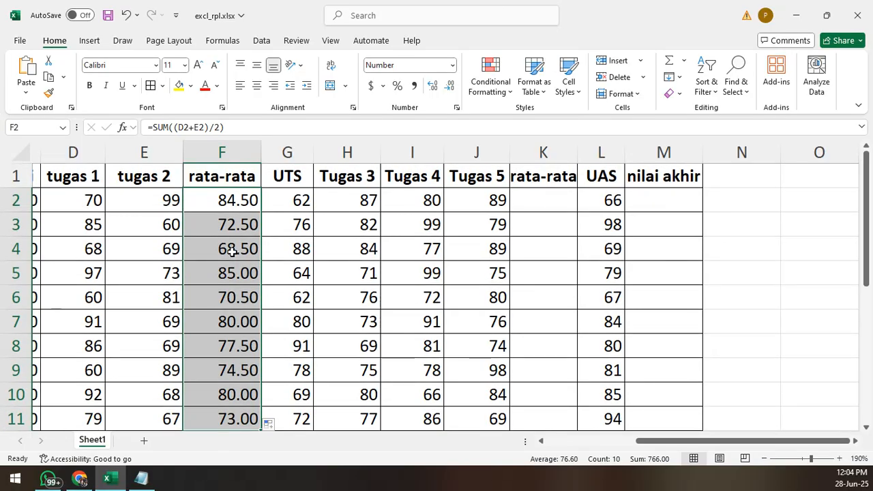
- Check the filled formulas in F2 and F3 and review the rata-rata values down to row 11
scroll(234, 259, down, 1)
scroll(234, 300, up, 1)
click(223, 203)
click(224, 221)
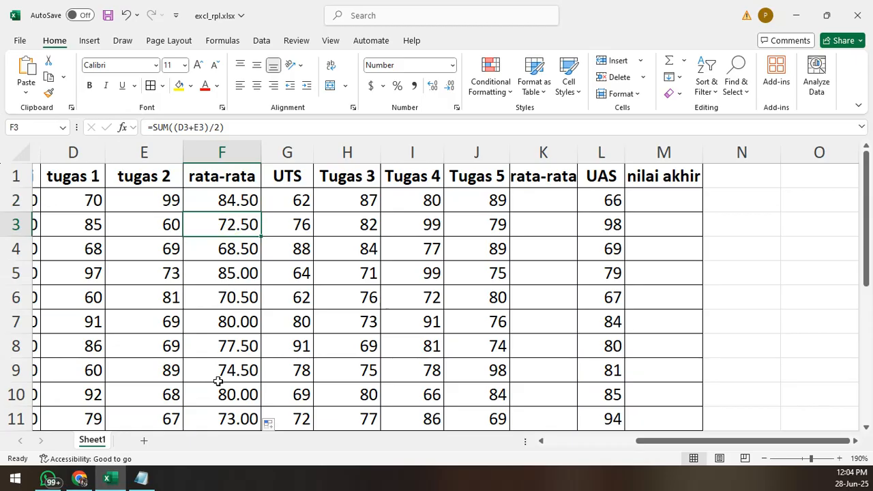
scroll(205, 319, down, 1)
scroll(205, 314, up, 1)
scroll(242, 307, down, 1)
scroll(242, 388, up, 1)
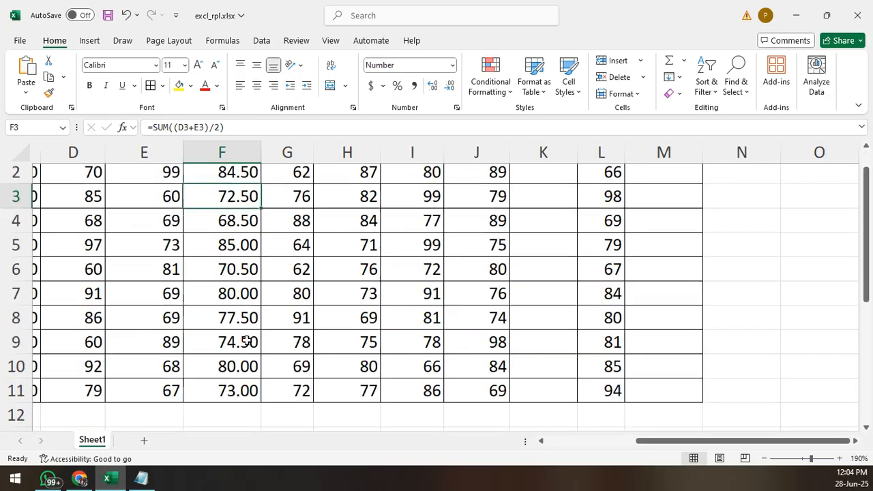
- Clear the average formulas from F4:F11, keeping those in F2 and F3
drag(248, 417, 236, 251)
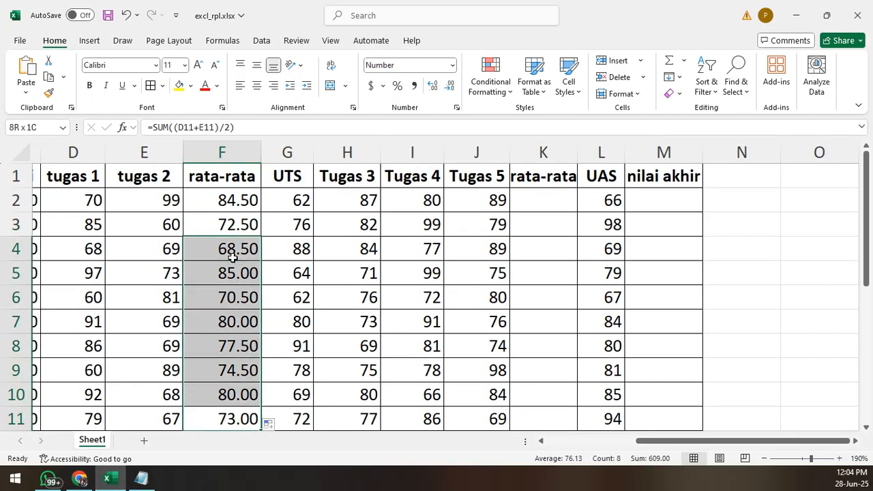
key(Delete)
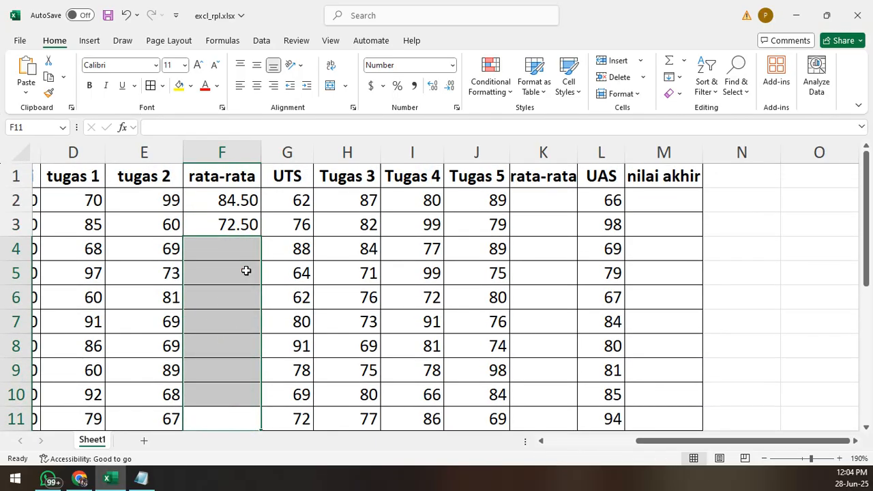
- Enter the formula =average(D4:E4) in F4 to average tugas 1 and tugas 2 for that row
click(141, 478)
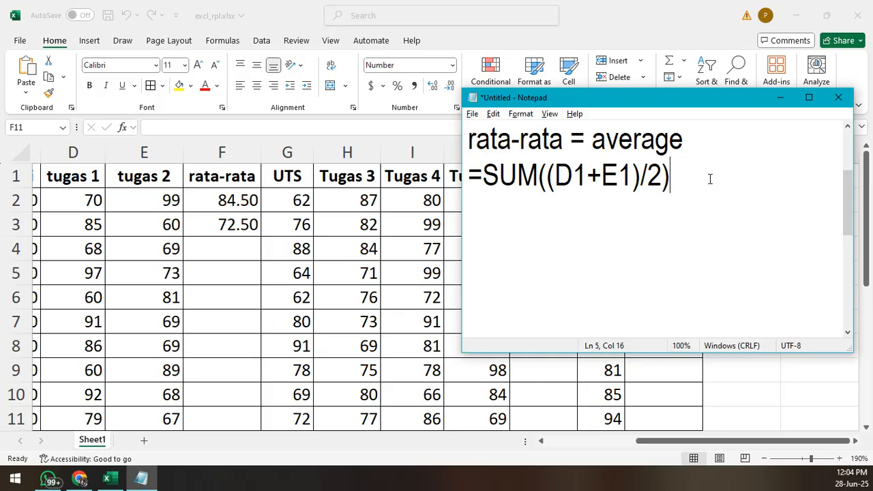
click(229, 241)
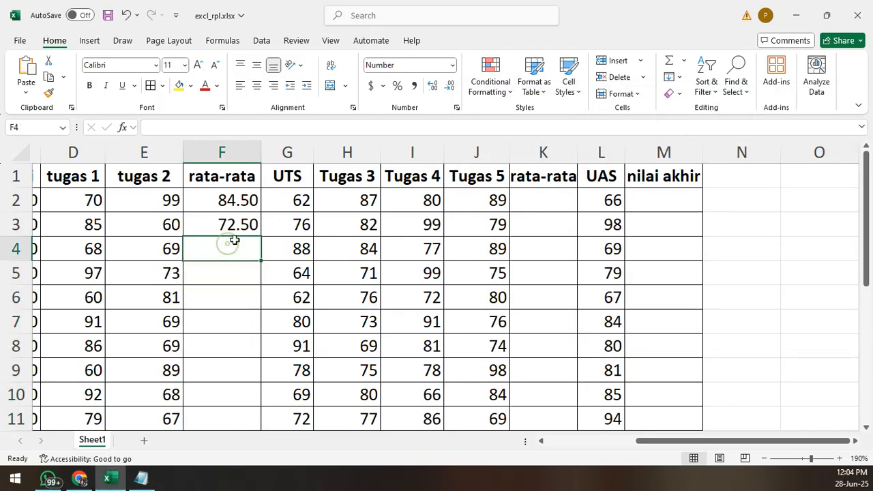
text(=)
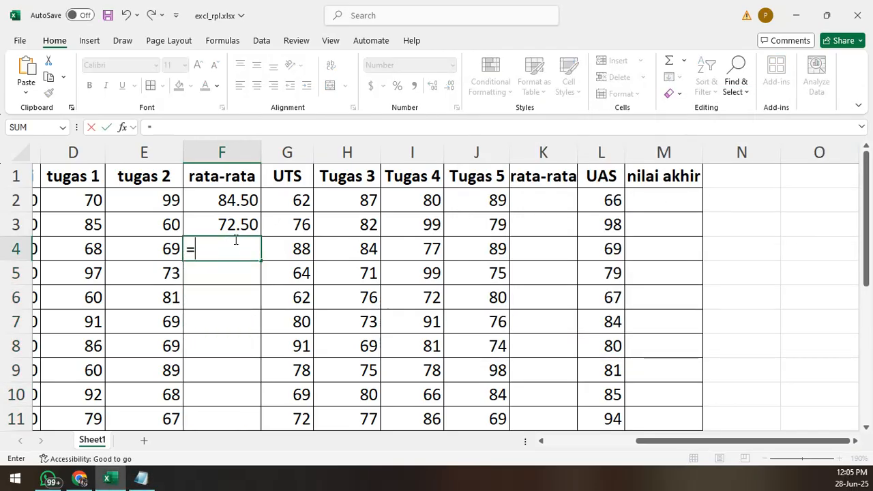
text(av)
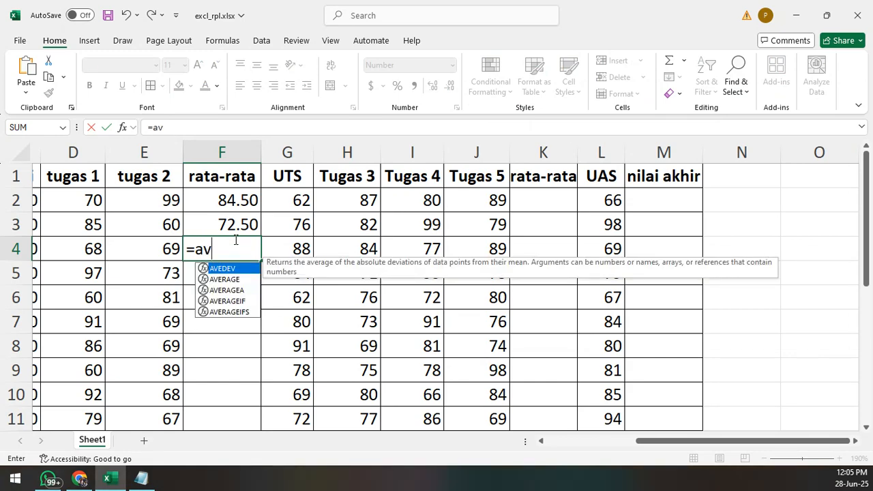
text(erage()
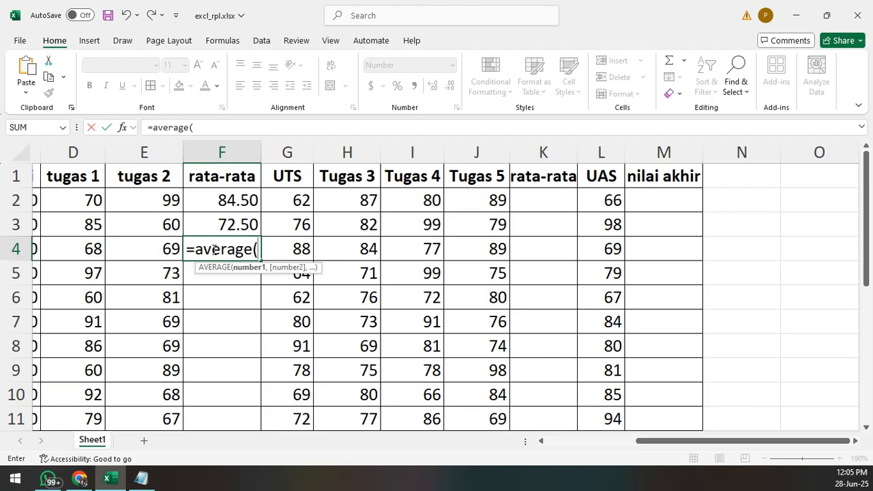
click(89, 249)
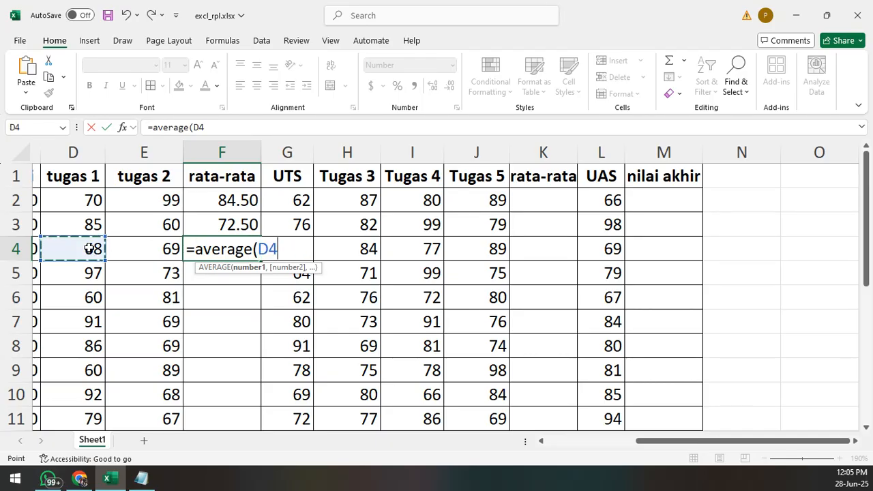
text(:)
text(E)
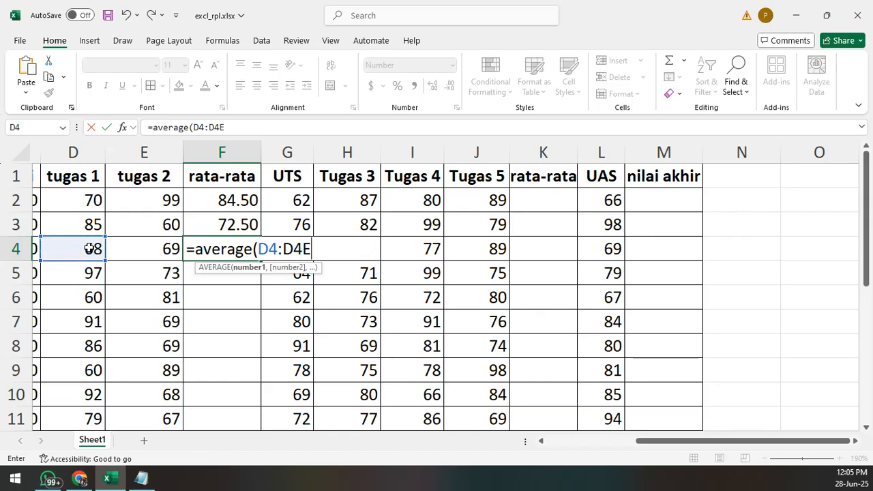
key(BackSpace)
key(BackSpace)
key(BackSpace)
text(E4)
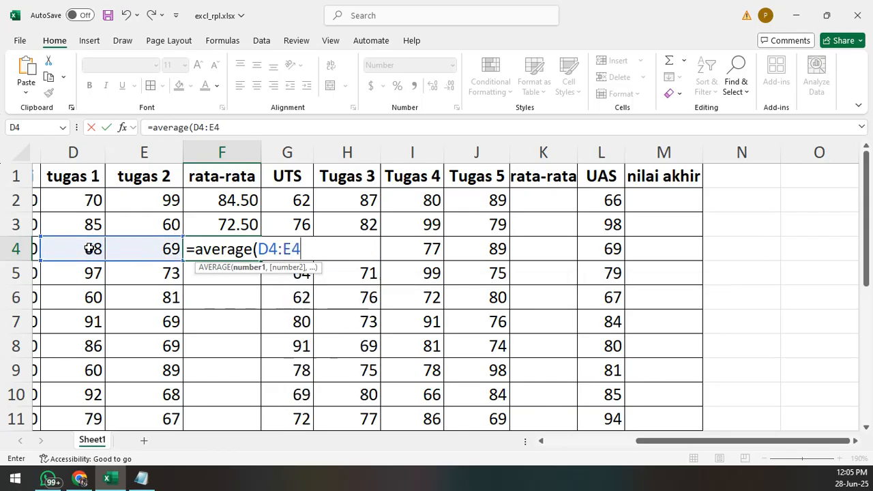
text())
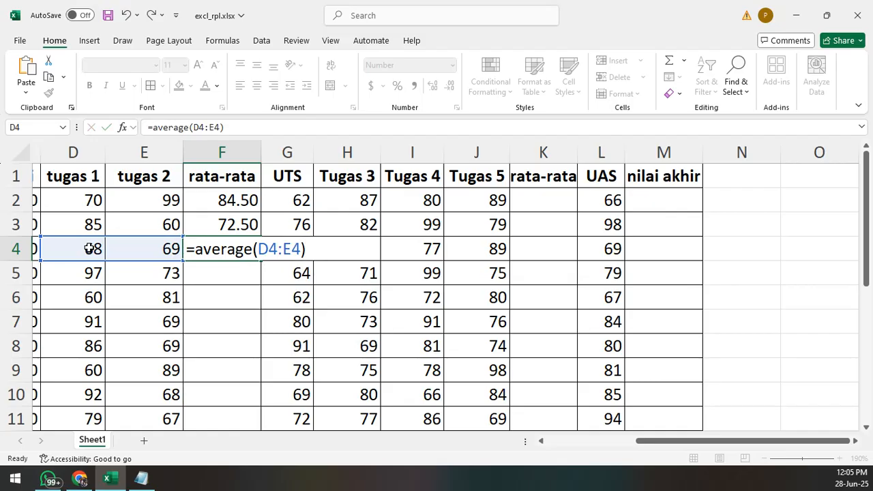
key(Return)
key(Up)
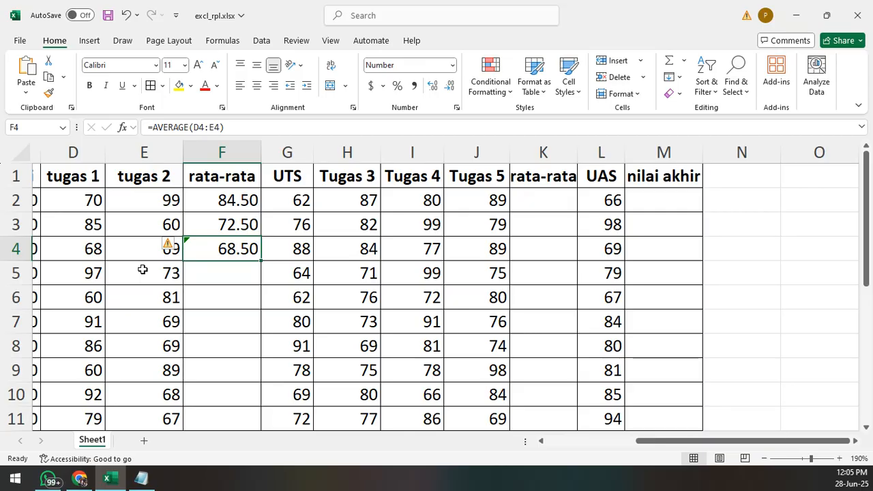
- Fill the AVERAGE formula from F4 down into F5 and check the copied formula
click(241, 273)
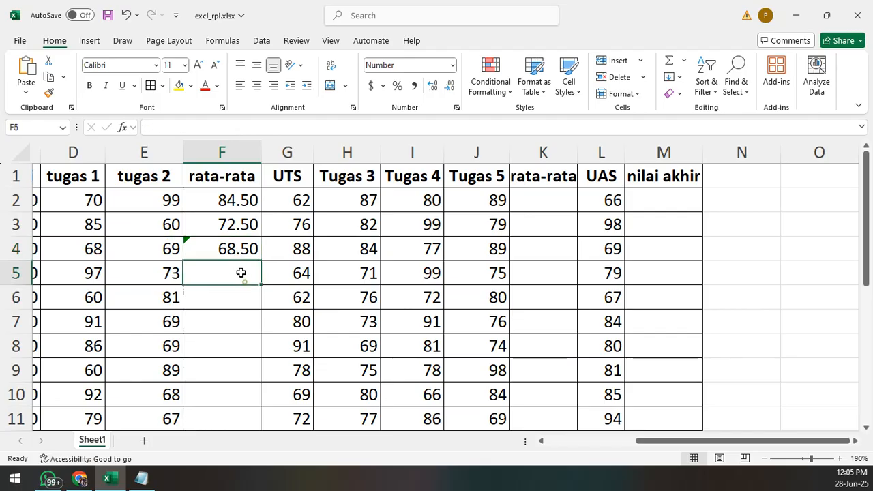
click(236, 251)
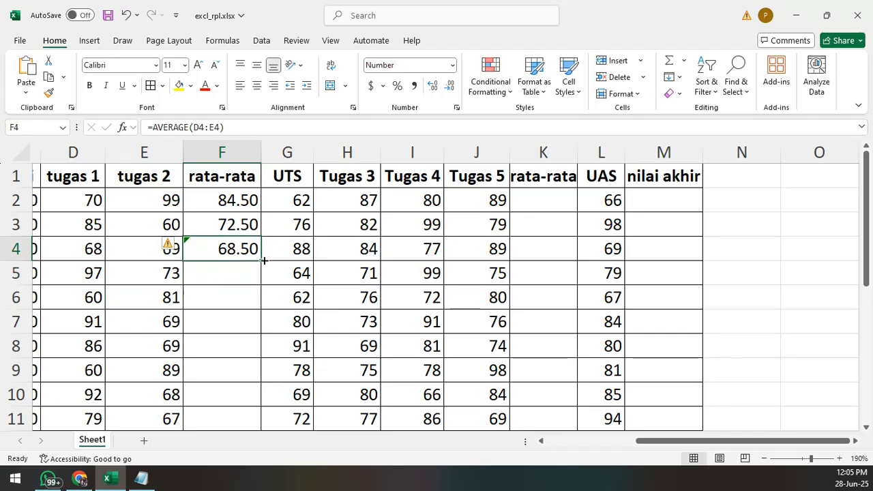
drag(264, 259, 266, 293)
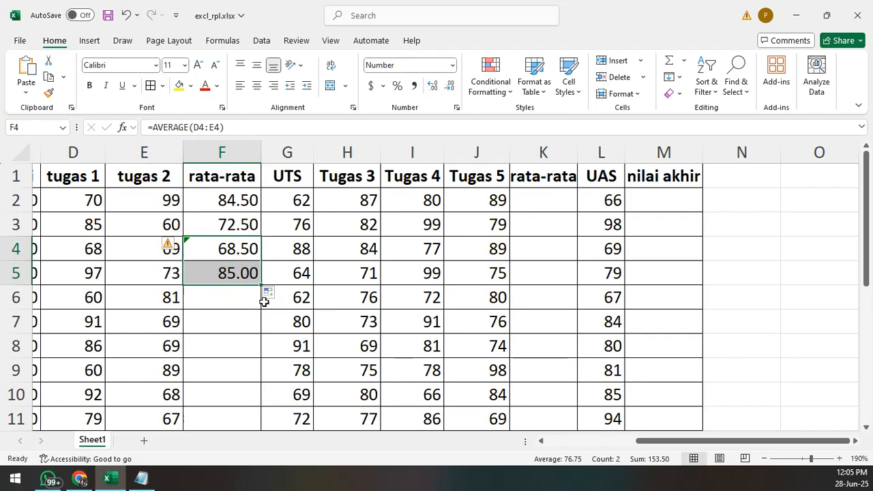
click(234, 322)
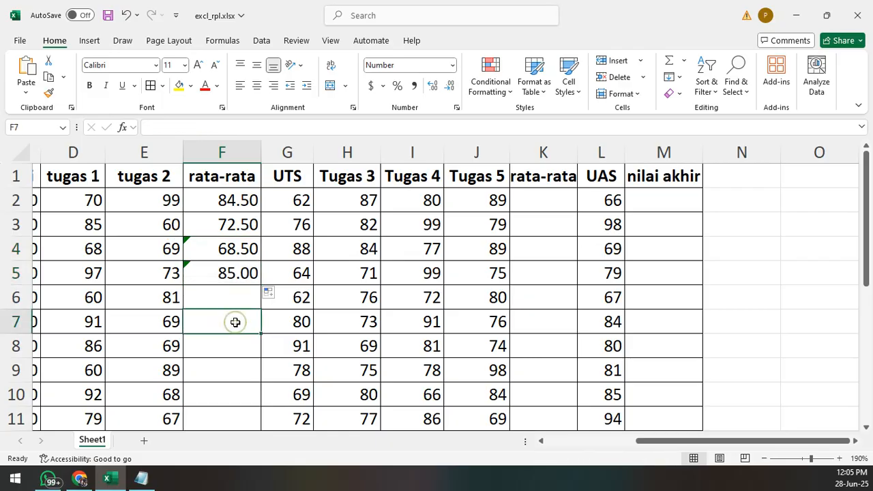
click(228, 273)
- Try filling the SUM-based average formula from F2 down through F5, and undo that fill
click(243, 225)
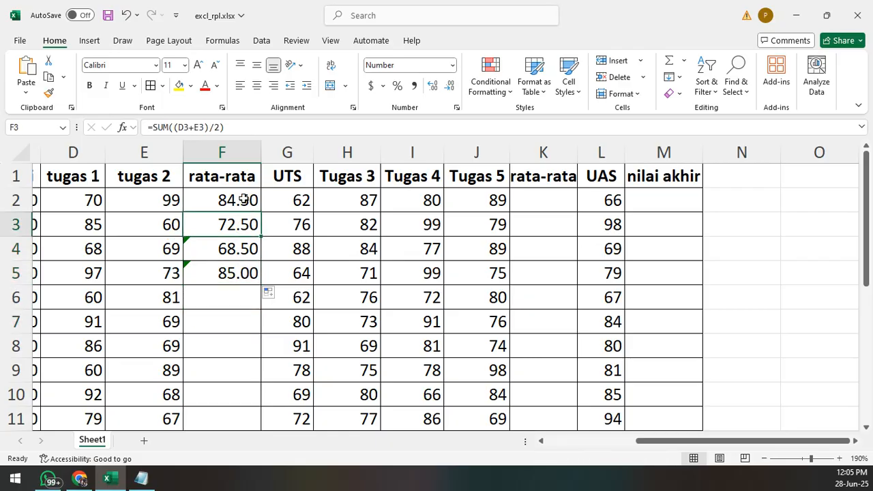
click(242, 200)
drag(261, 215, 264, 285)
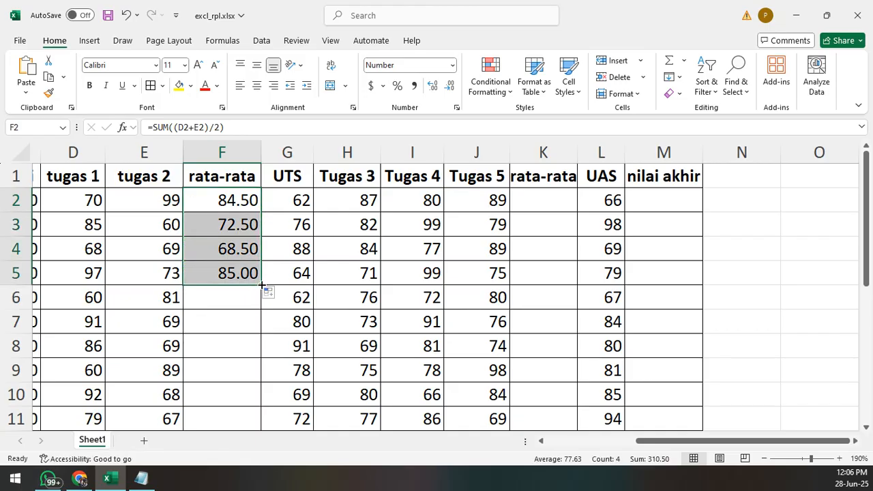
click(221, 201)
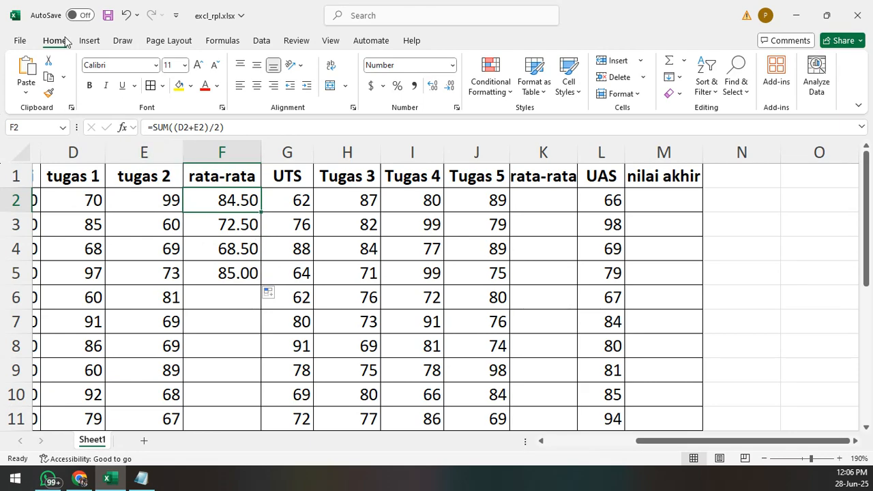
key(ctrl+z)
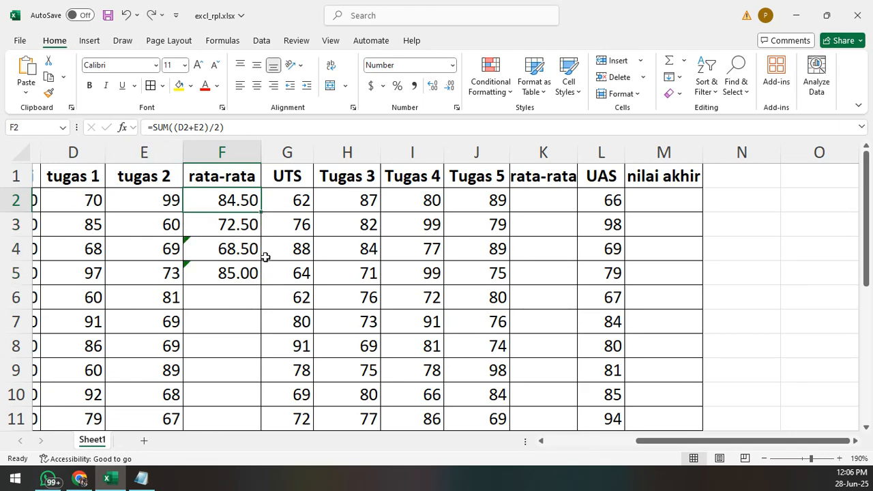
- Compare the formulas in F4, F5 and F2, and fill F2's SUM-based average formula down the rata-rata column through F11
click(233, 252)
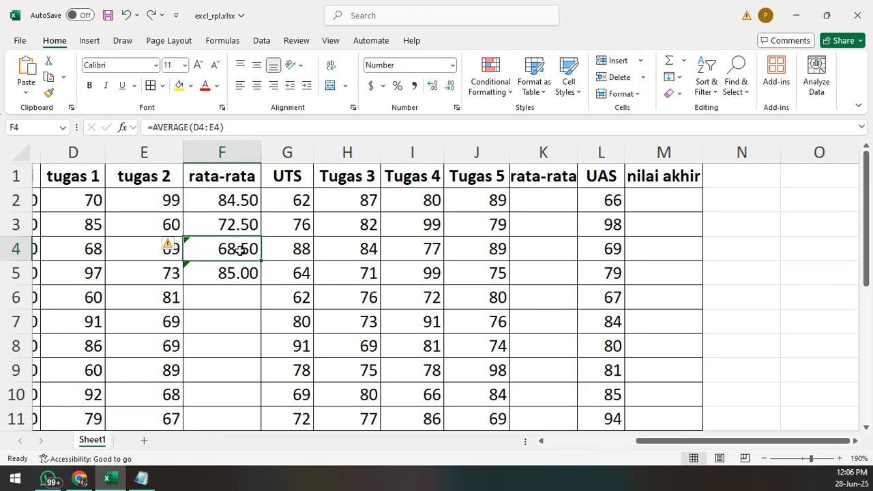
click(256, 272)
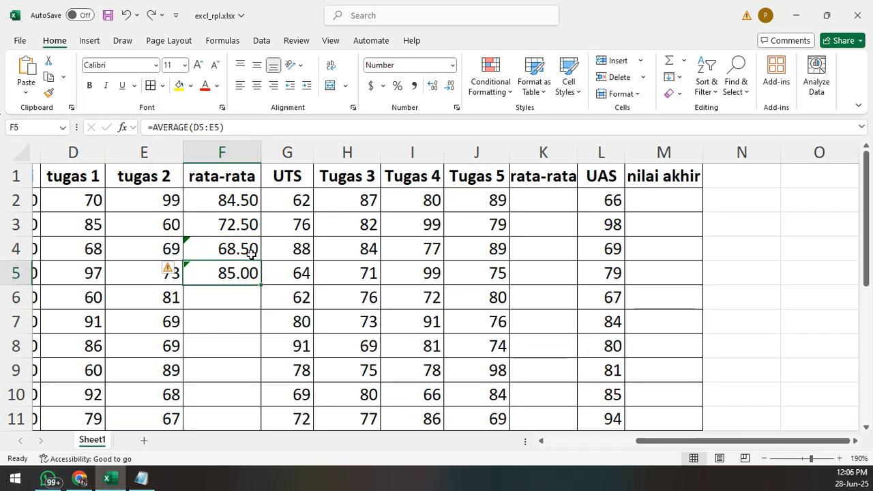
click(254, 202)
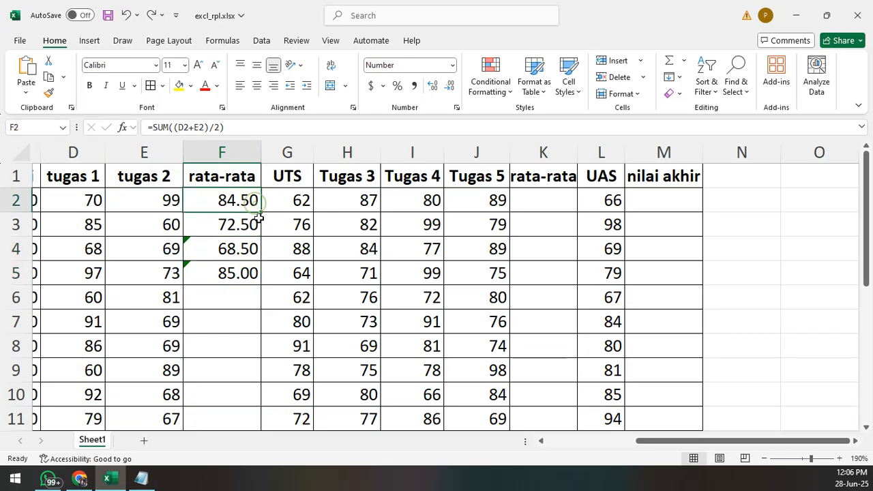
drag(260, 212, 230, 426)
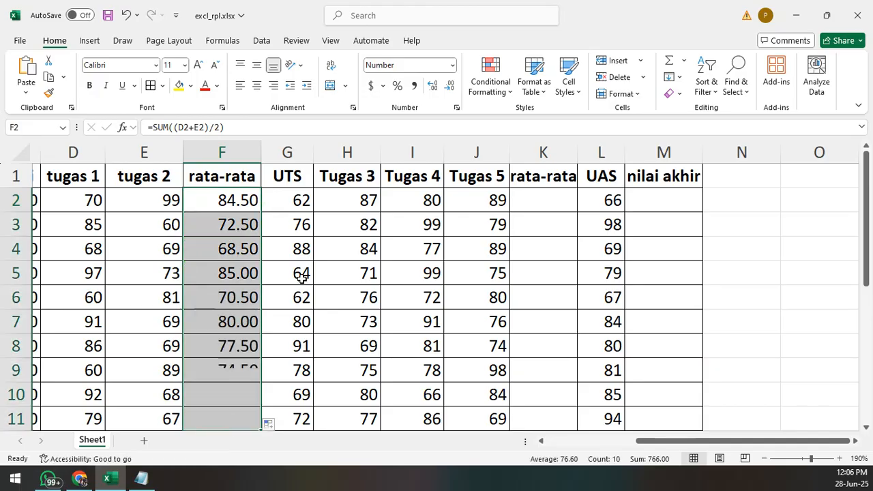
- Show the rata-rata values in F2:F11 with four decimal places and return them to two
click(225, 233)
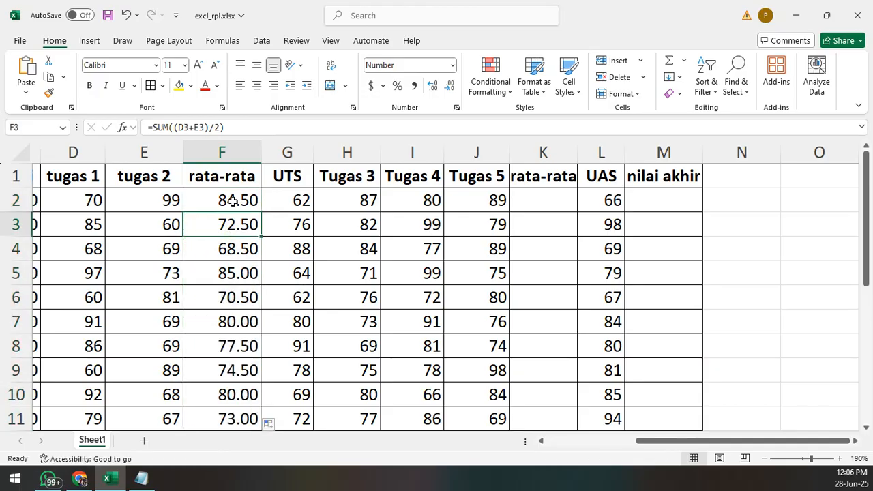
drag(233, 201, 220, 416)
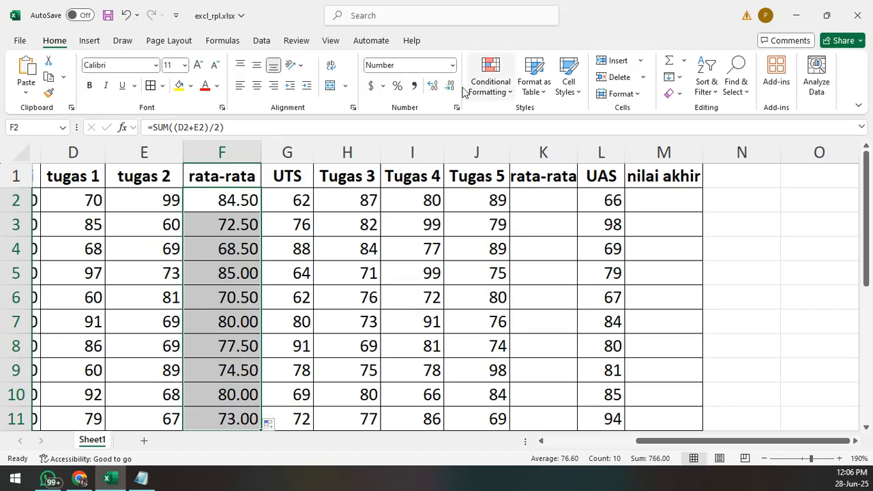
click(432, 87)
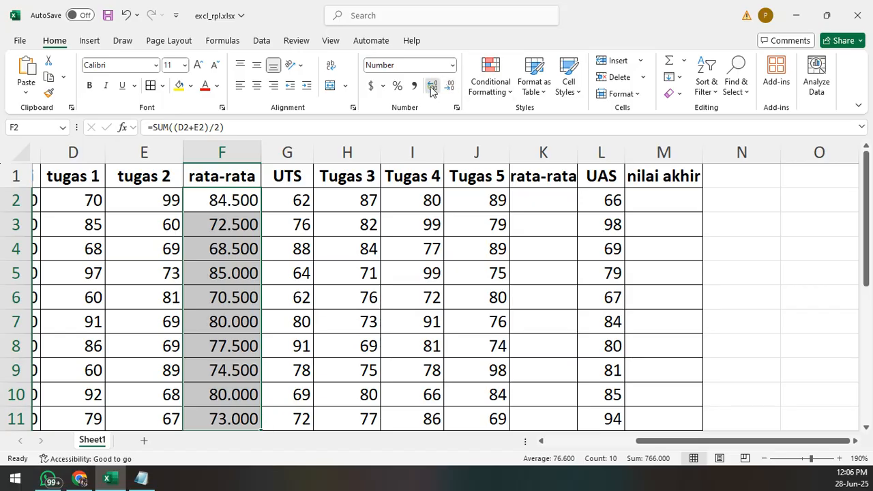
click(432, 88)
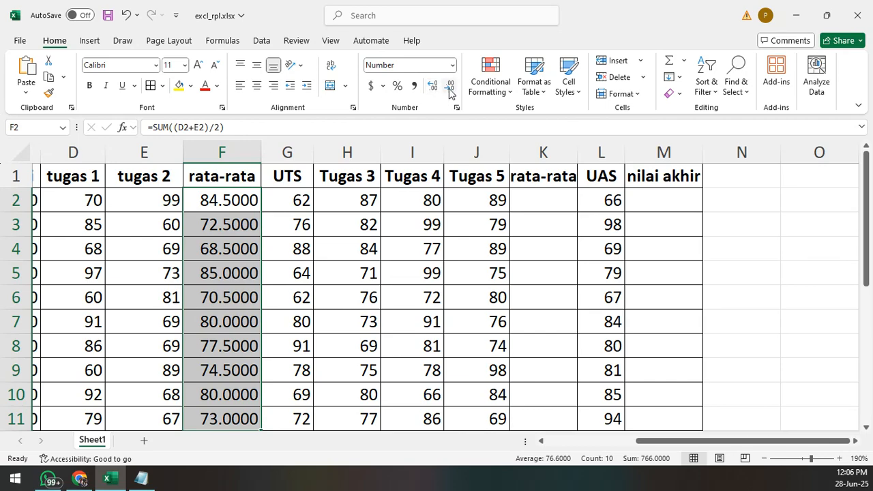
click(452, 87)
click(451, 87)
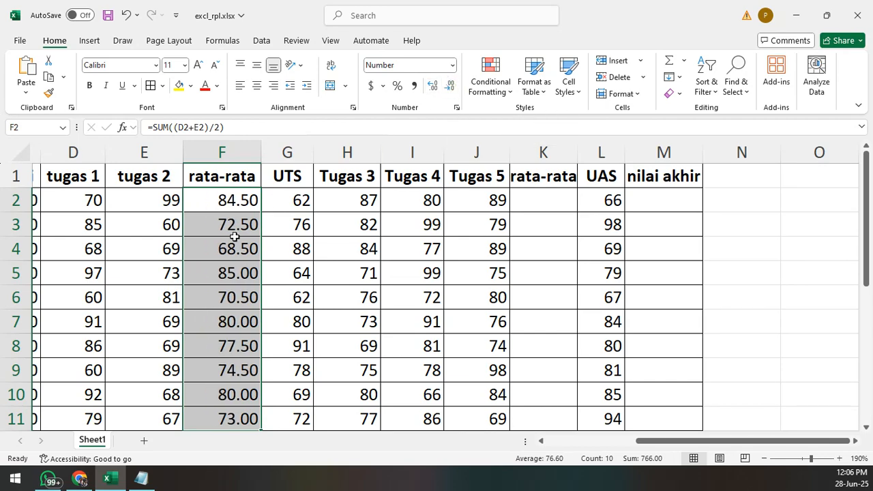
- Switch to the Notepad notes and move the window aside to uncover the second rata-rata column
click(527, 206)
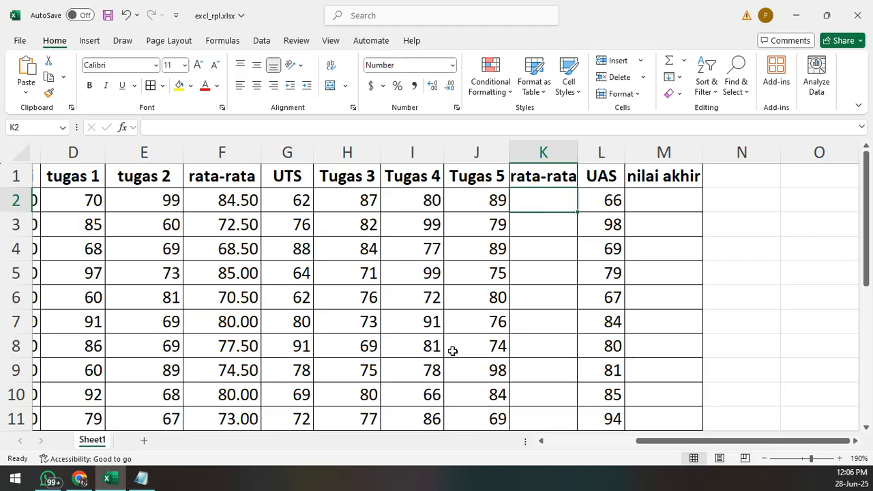
click(141, 478)
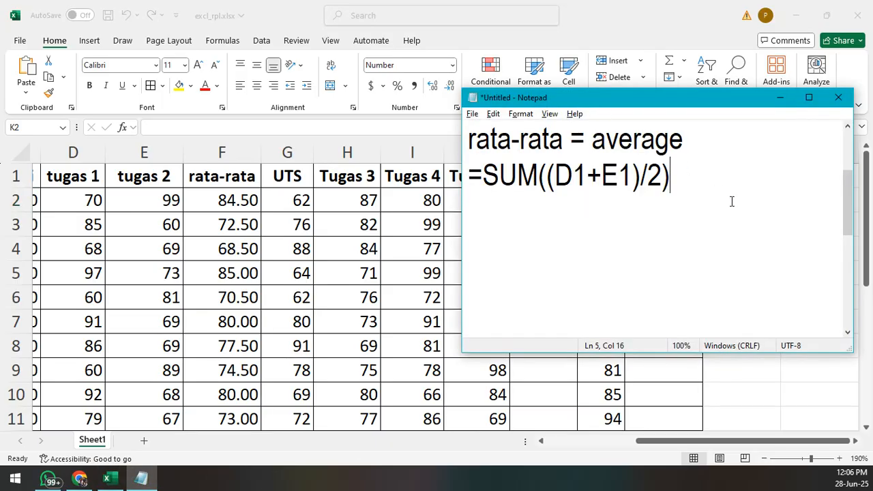
drag(663, 103, 793, 97)
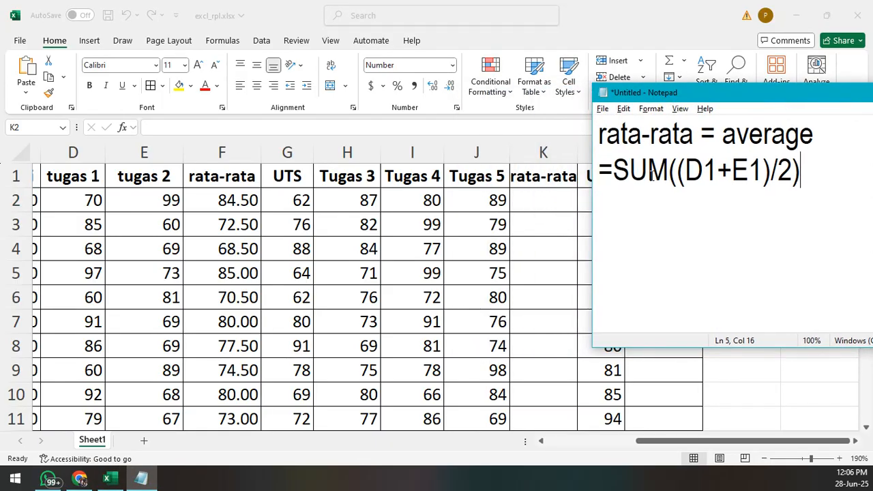
- Add the line "=sum((H2+I2+J2)/3))" beneath the SUM((D1+E1)/2) formula in the notes
key(Return)
text(=sum)
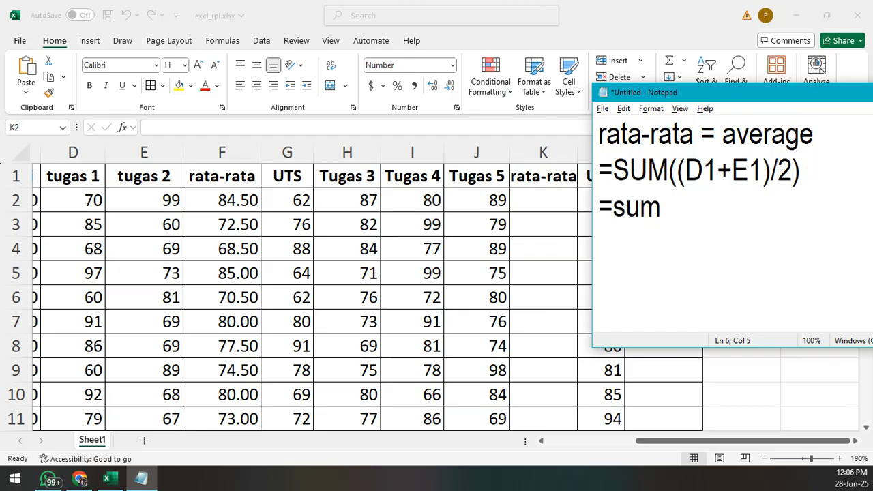
text((()
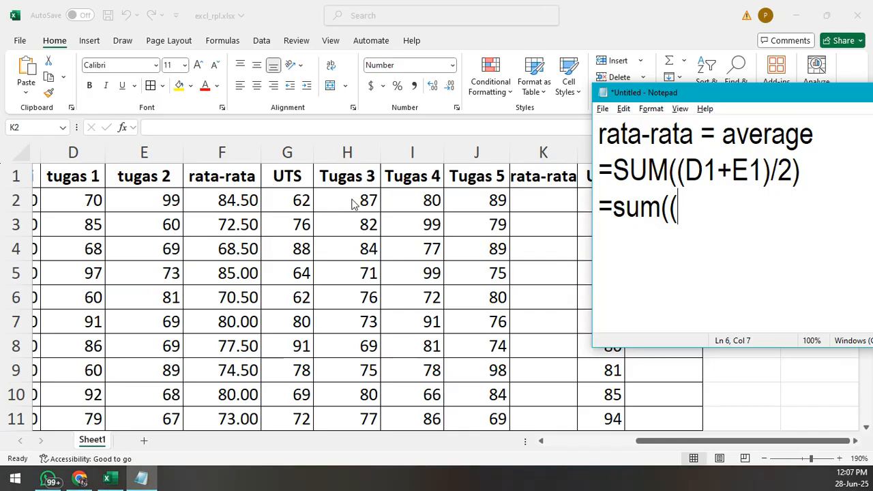
text(H2+)
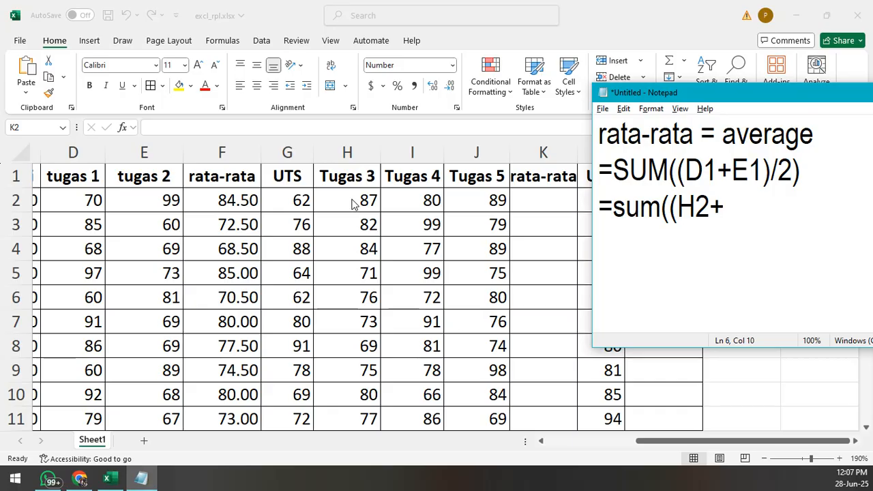
text(I2+)
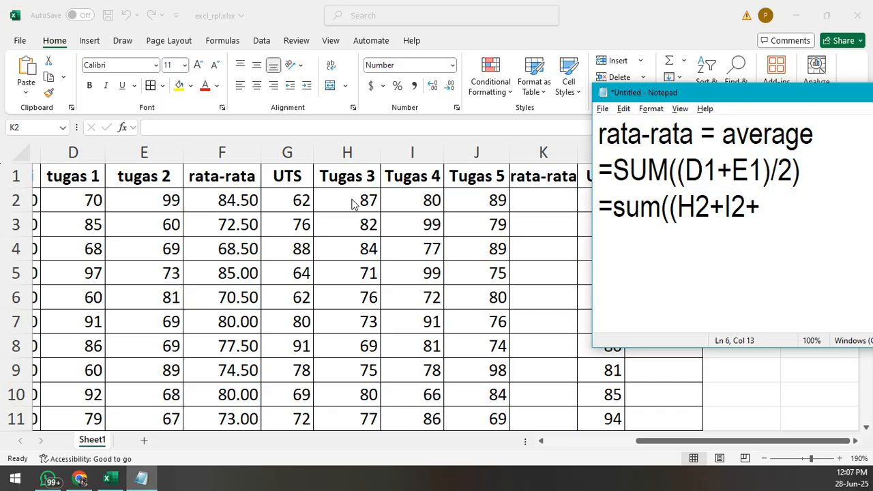
text(J2)/)
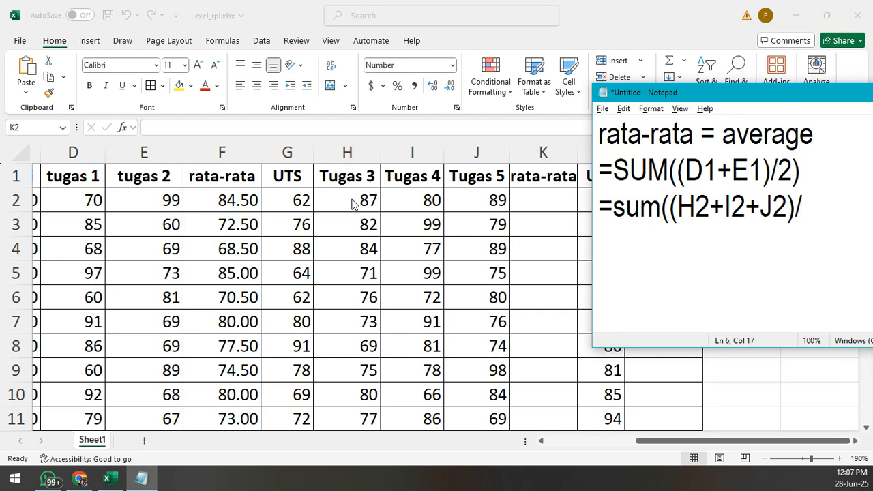
text(3)))
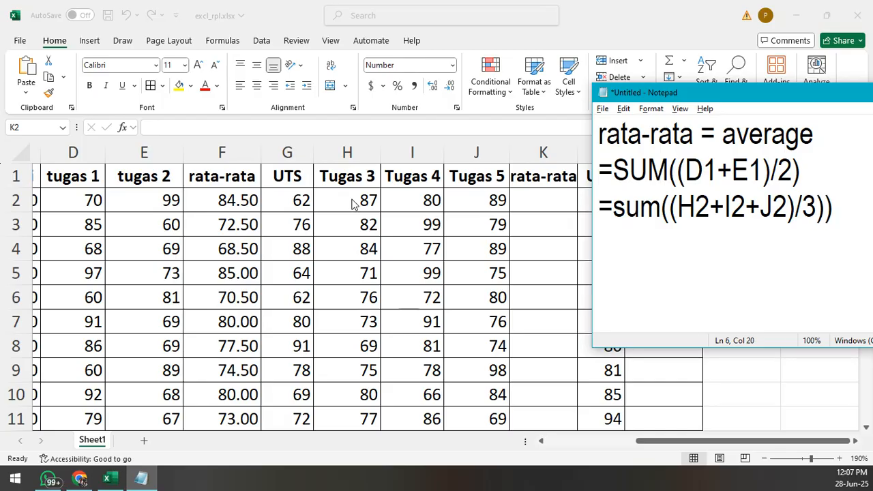
- Switch to Excel and enter =SUM((H2+I2+J2)/3) in K2 to average Tugas 3, Tugas 4 and Tugas 5
click(536, 203)
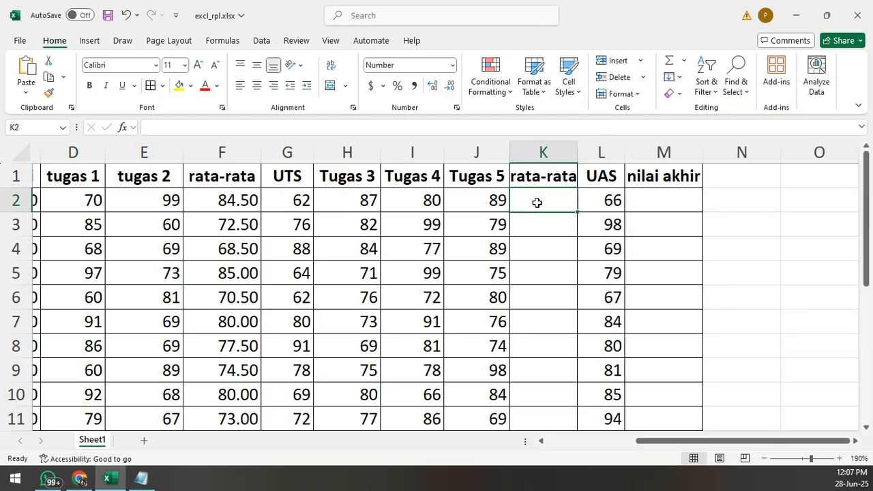
key(alt+Tab)
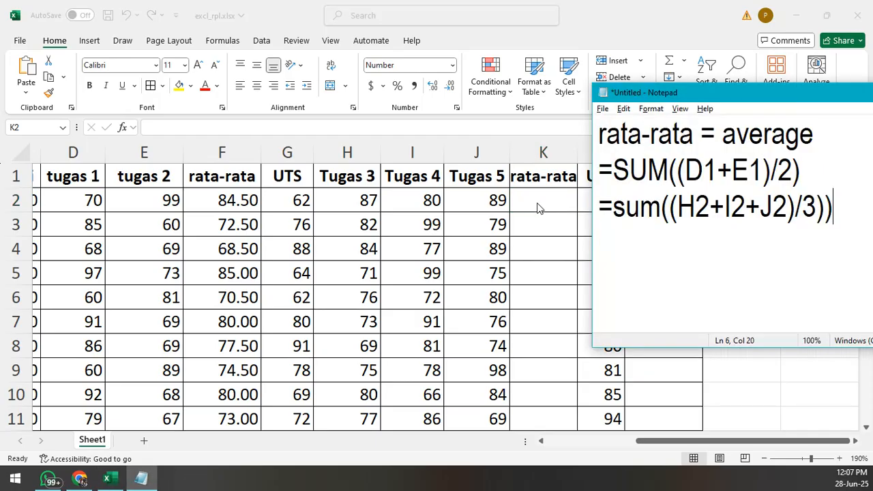
key(alt+Tab)
text(=)
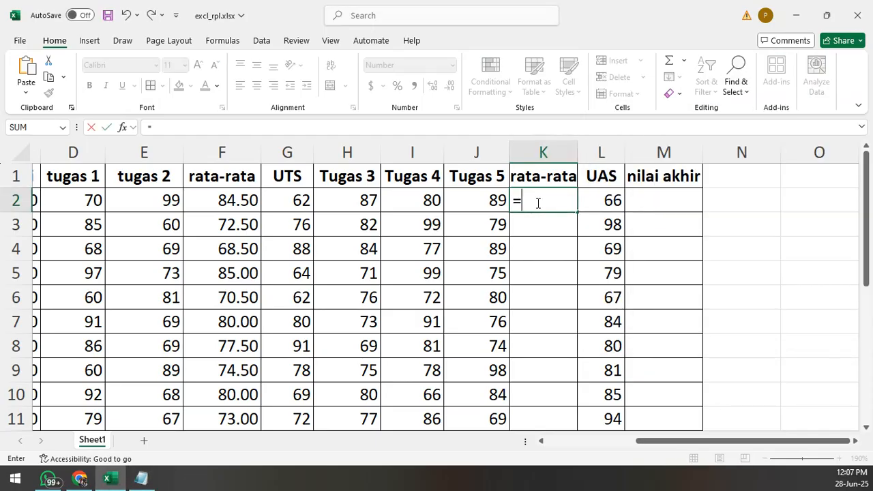
text(sum)
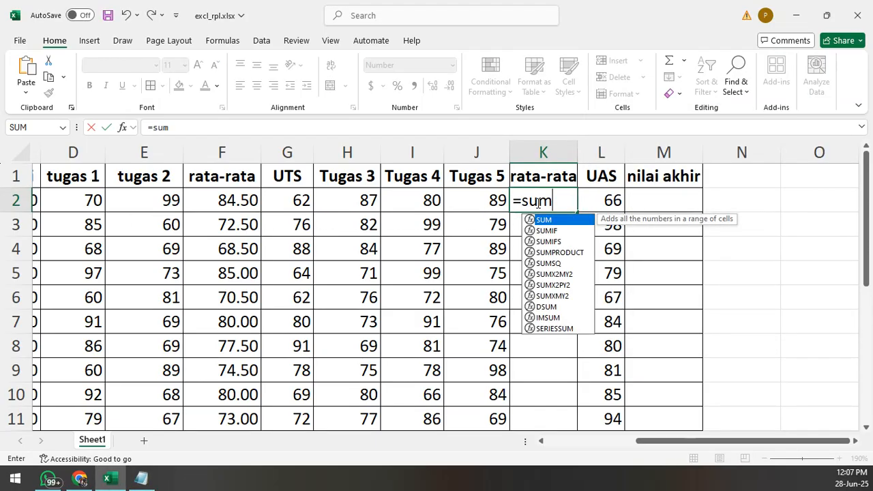
text((()
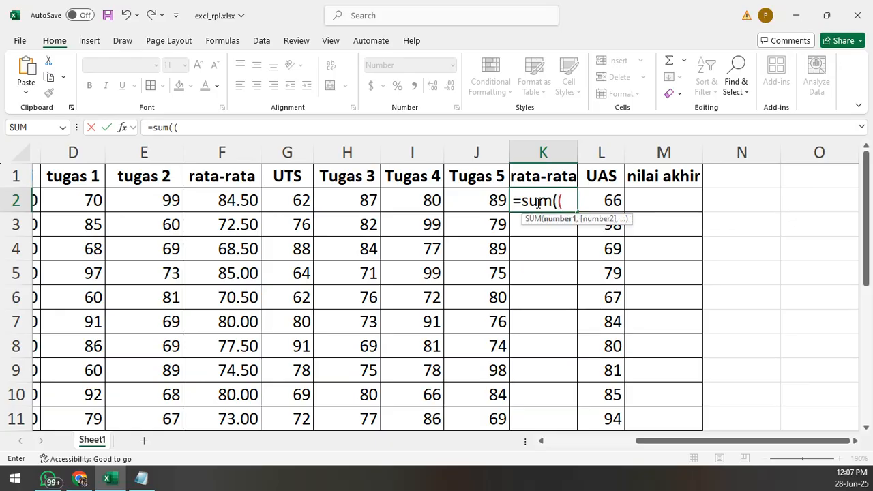
text(h2+)
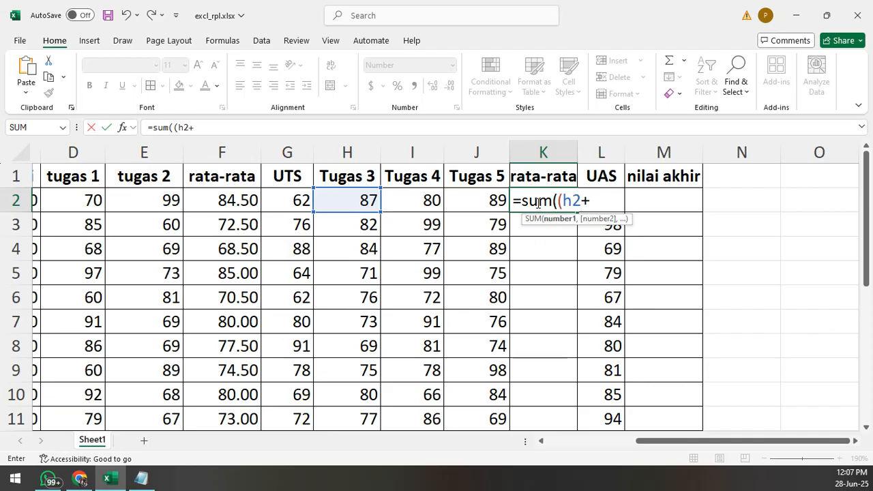
text(h)
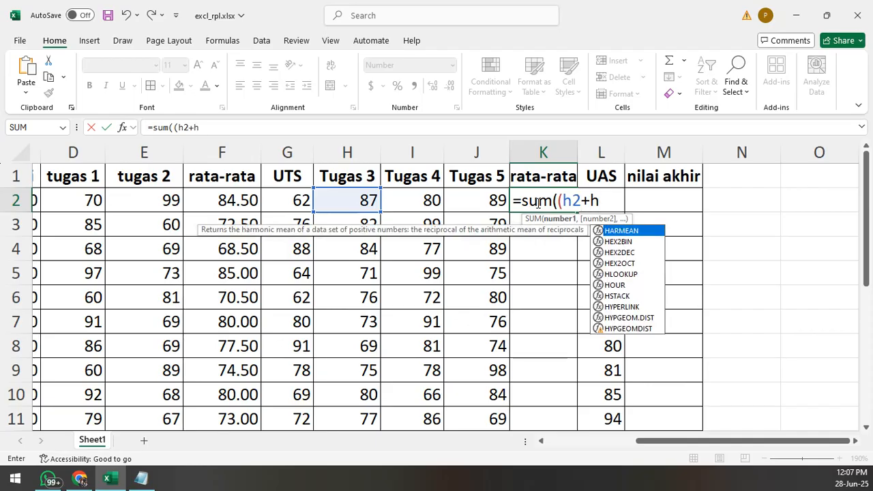
key(BackSpace)
text(i2)
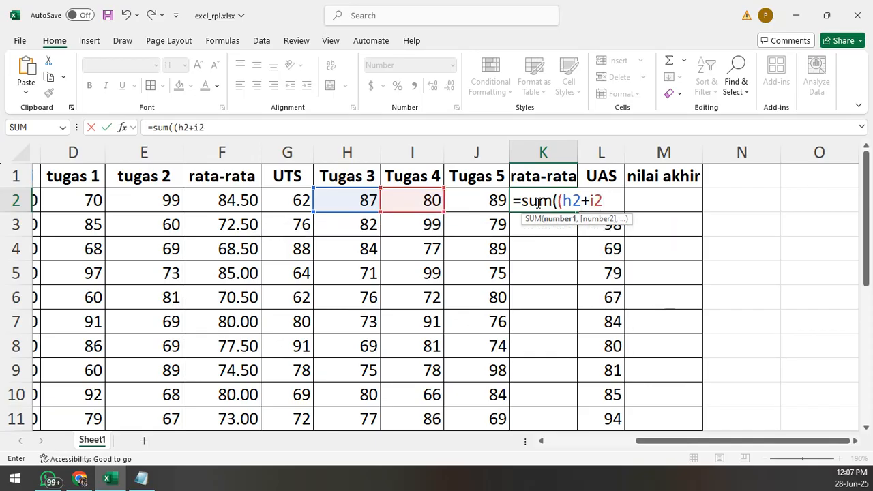
text(+j2)
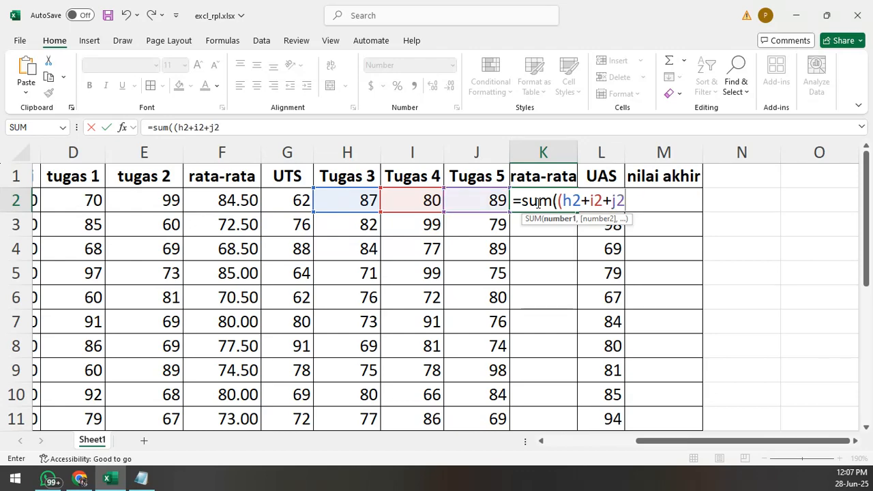
text()/3))
key(Return)
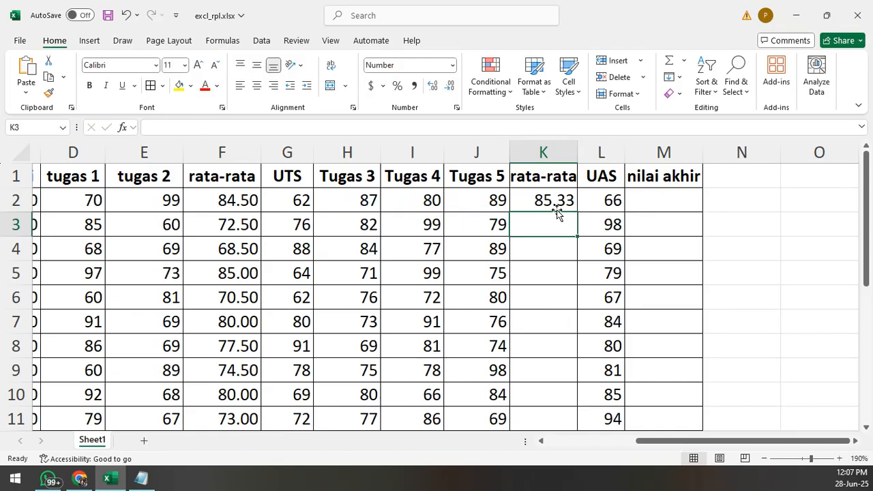
- Fill the SUM-based average formula from K2 down through K6
click(556, 206)
click(579, 216)
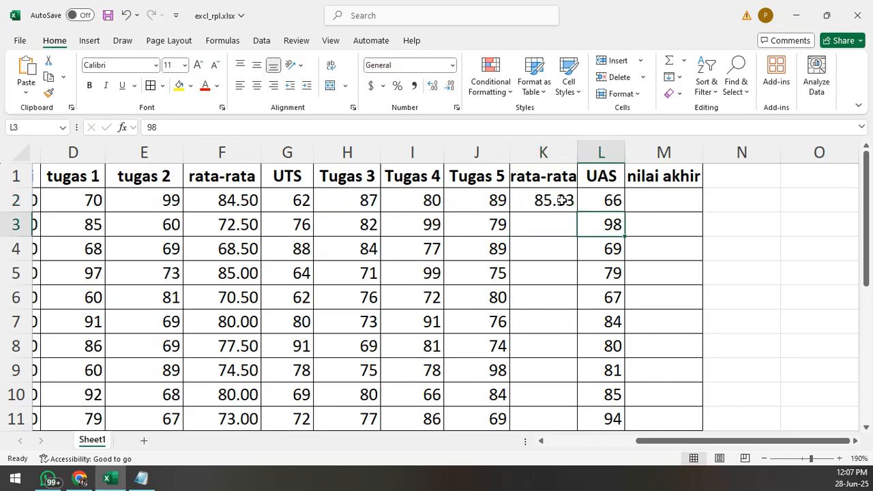
click(566, 201)
drag(577, 214, 561, 312)
- Enter =AVERAGE(H7:J7) in K7 of the second rata-rata column
click(522, 327)
scroll(536, 300, down, 1)
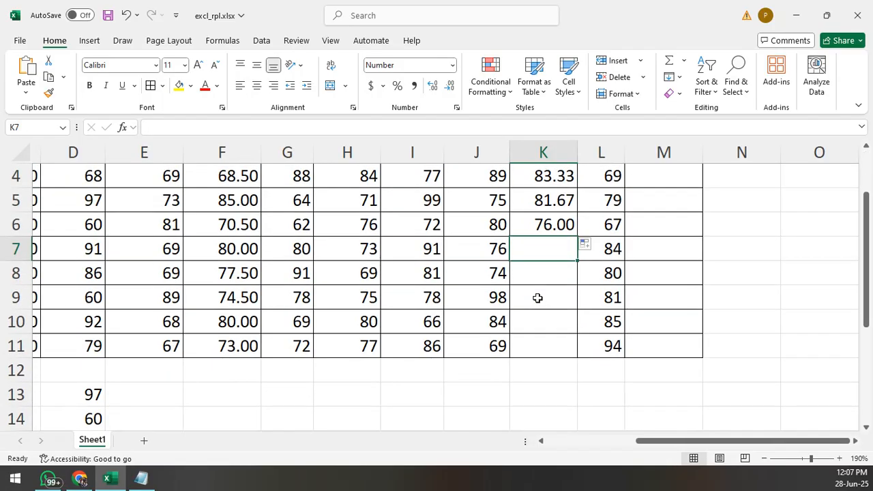
scroll(519, 321, up, 1)
text(=)
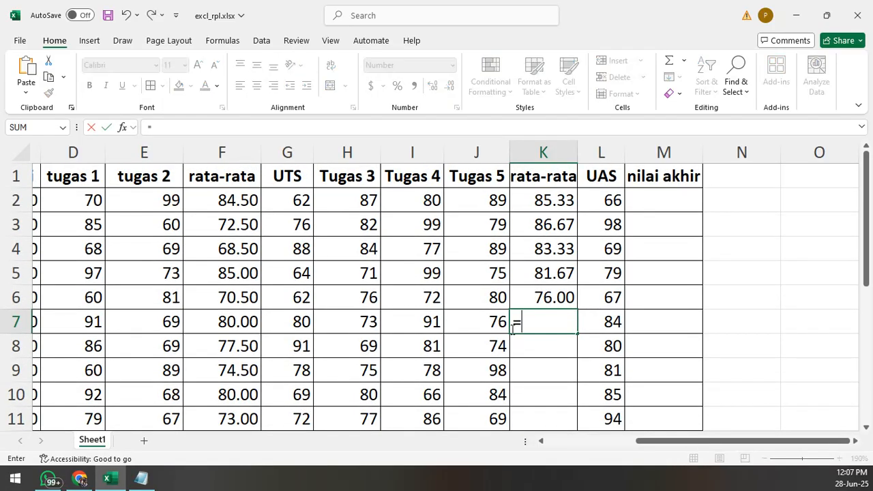
text(averag)
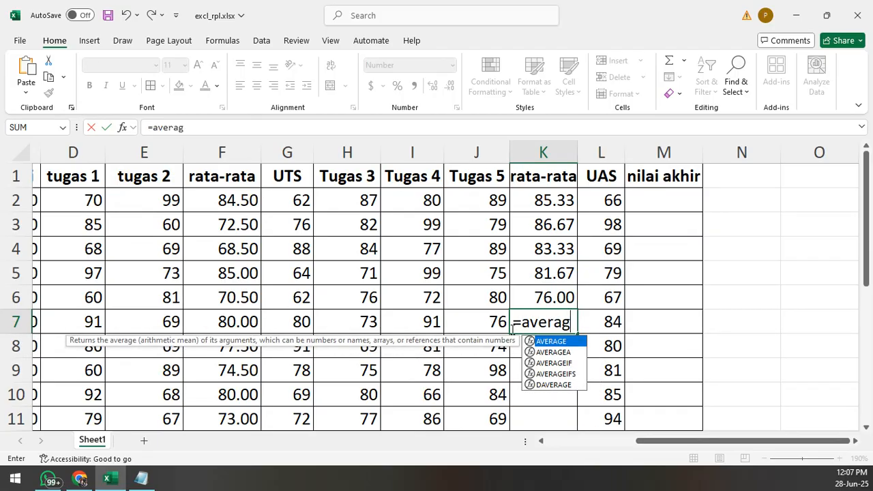
text(e()
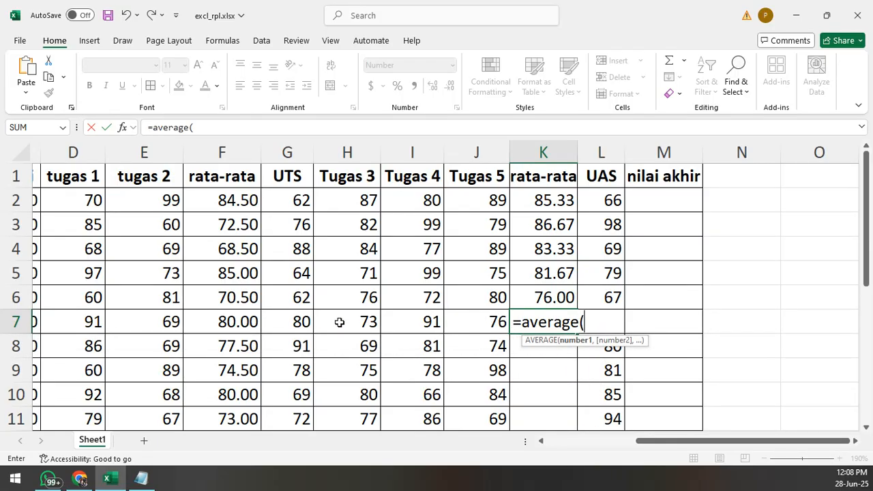
drag(339, 322, 466, 325)
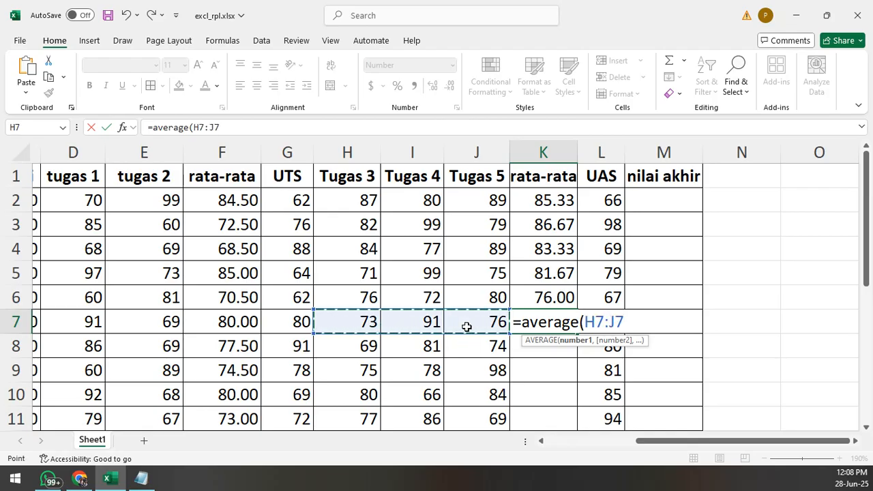
text())
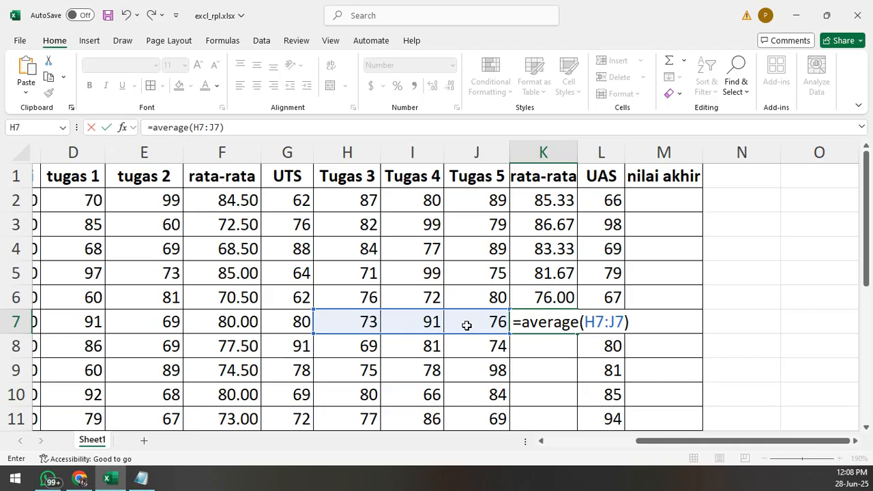
key(Return)
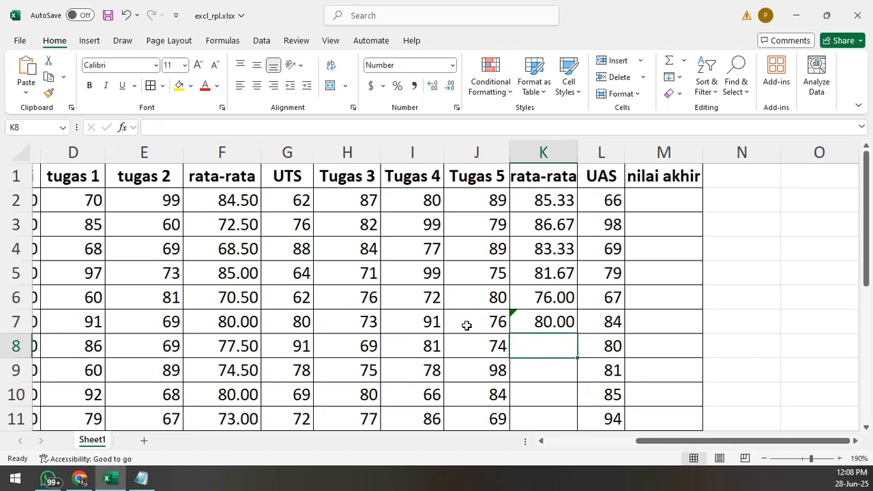
- Fill K7's AVERAGE formula down through K11 and inspect the formula in K6 for comparison
click(539, 323)
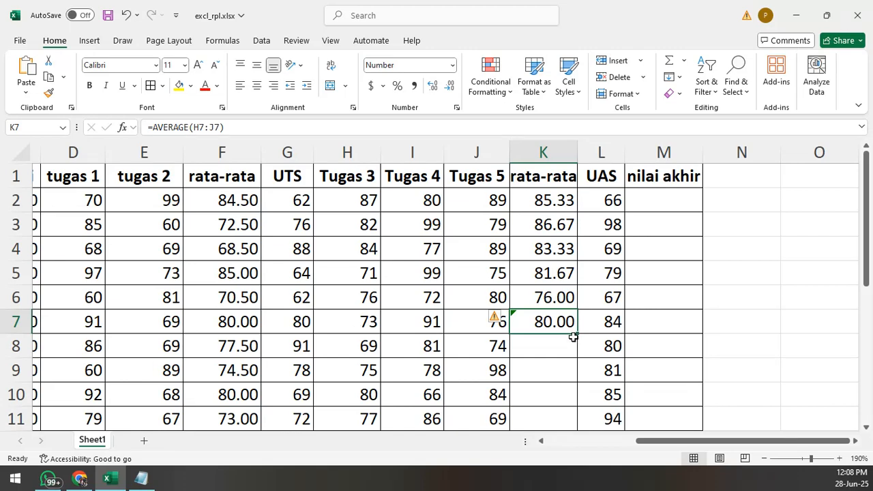
scroll(578, 340, down, 1)
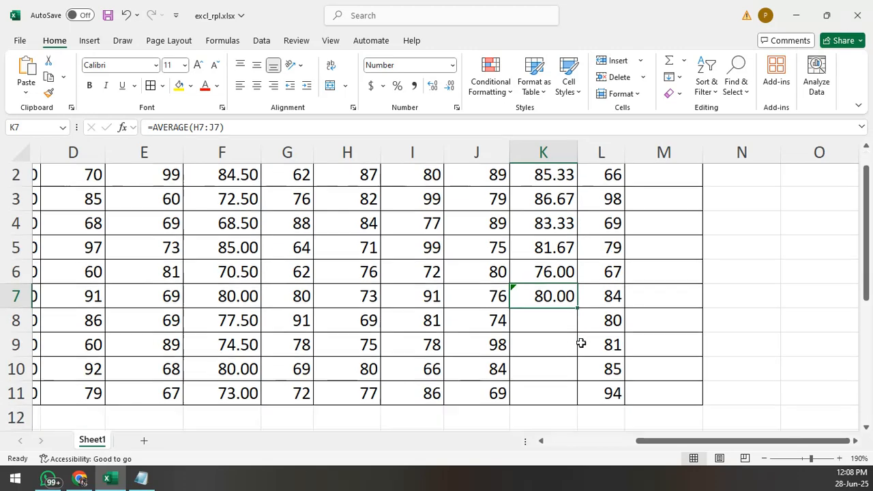
drag(576, 263, 571, 356)
scroll(594, 283, up, 1)
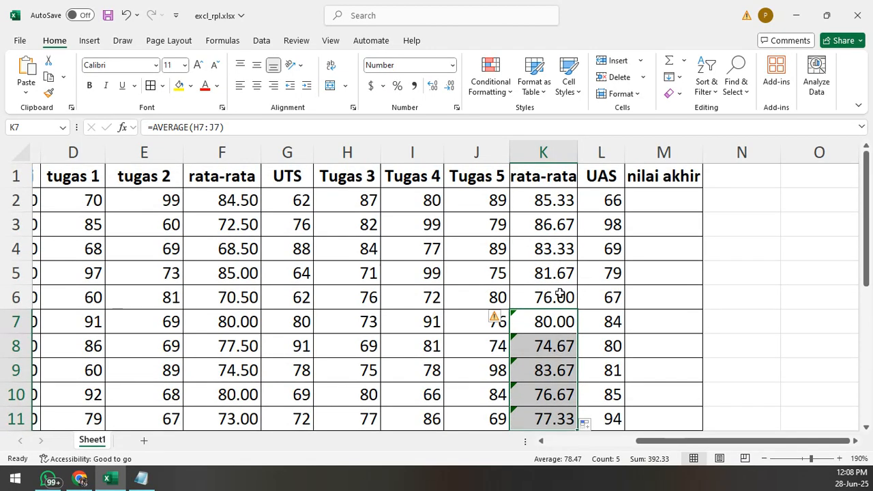
click(554, 293)
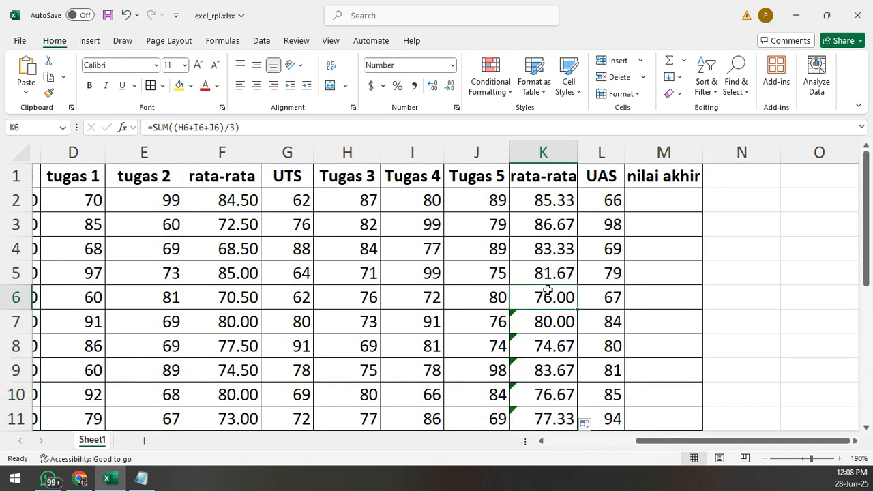
- Go to the nilai akhir column and select its header cell M1
click(855, 441)
click(855, 442)
click(855, 441)
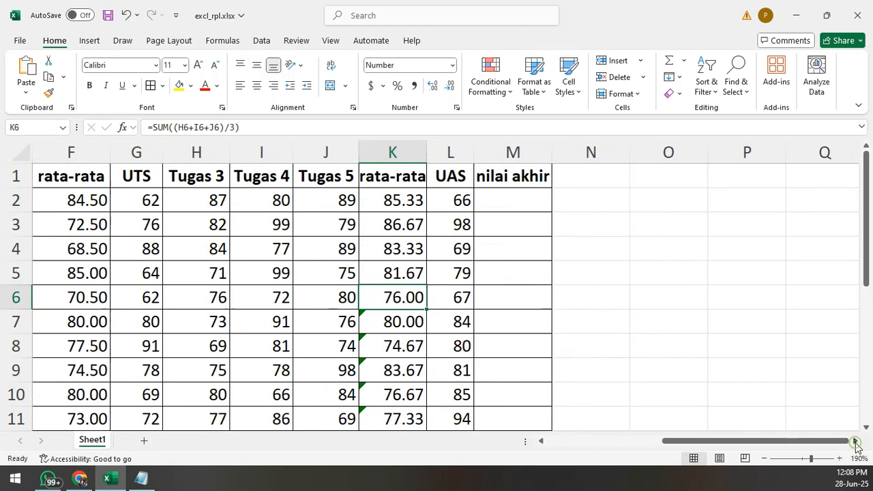
click(513, 198)
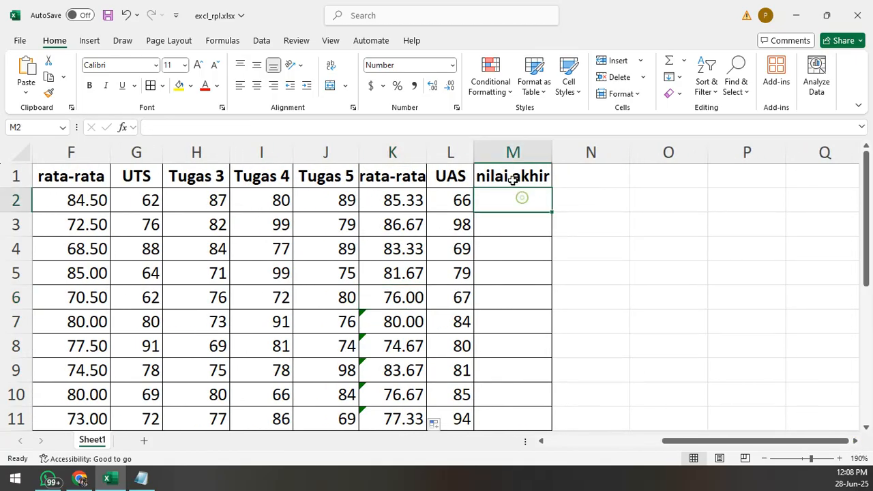
click(513, 178)
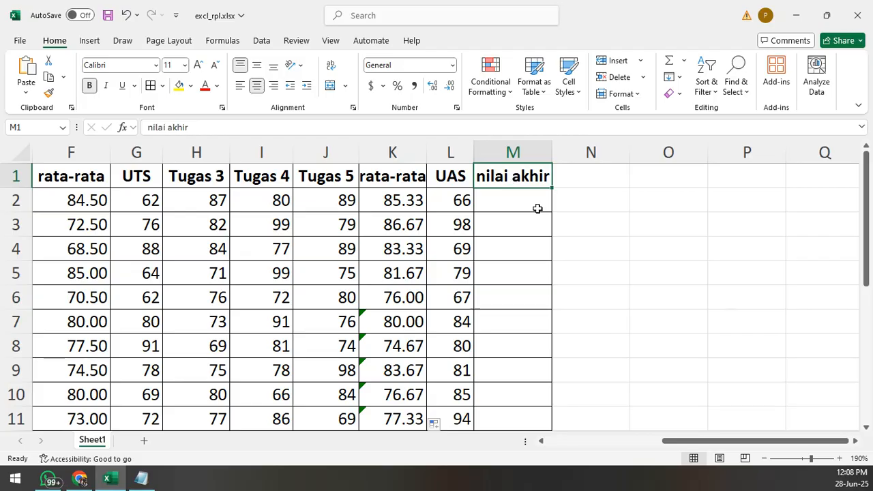
- Switch to Notepad and write the first grade weight, "10 persen presensi", well below the existing average formulas
click(142, 478)
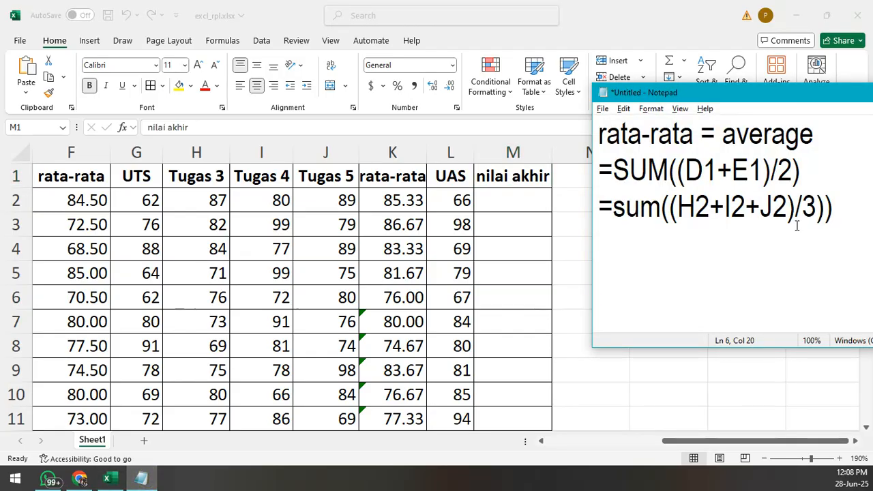
key(Return)
key(Return)
key(Return)
key(Return)
key(Return)
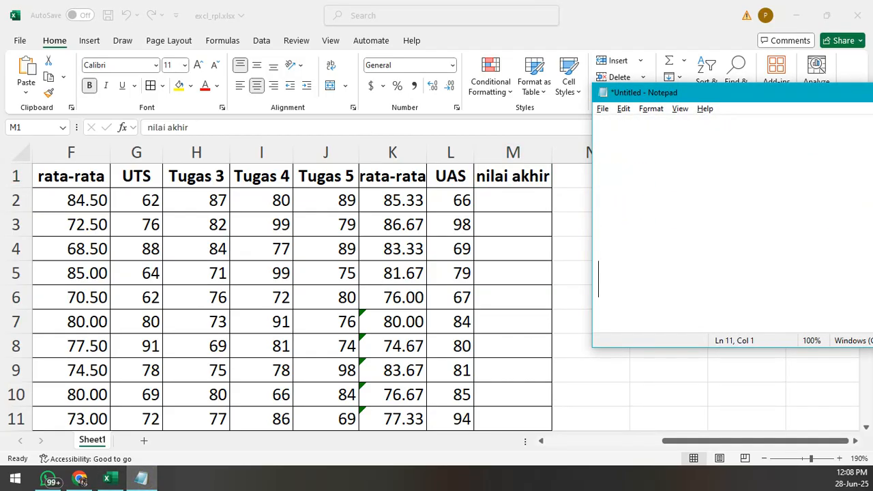
key(Up)
key(Up)
key(Up)
text(10 )
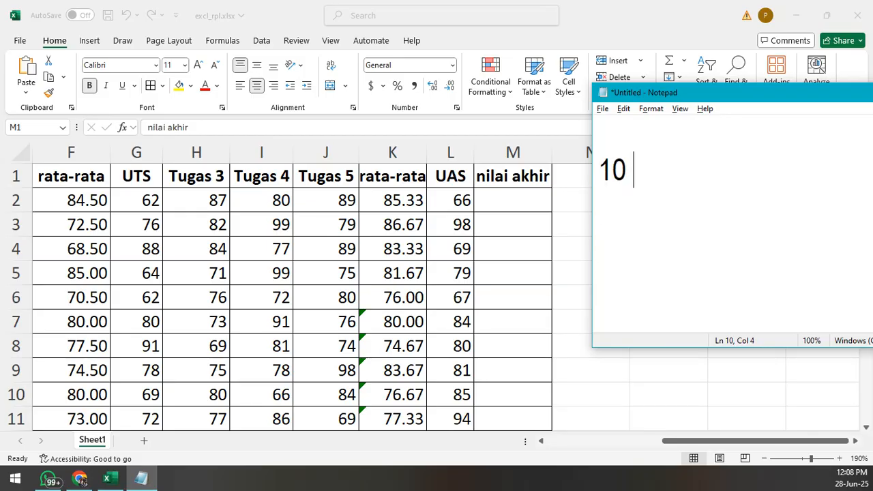
text(persen pres)
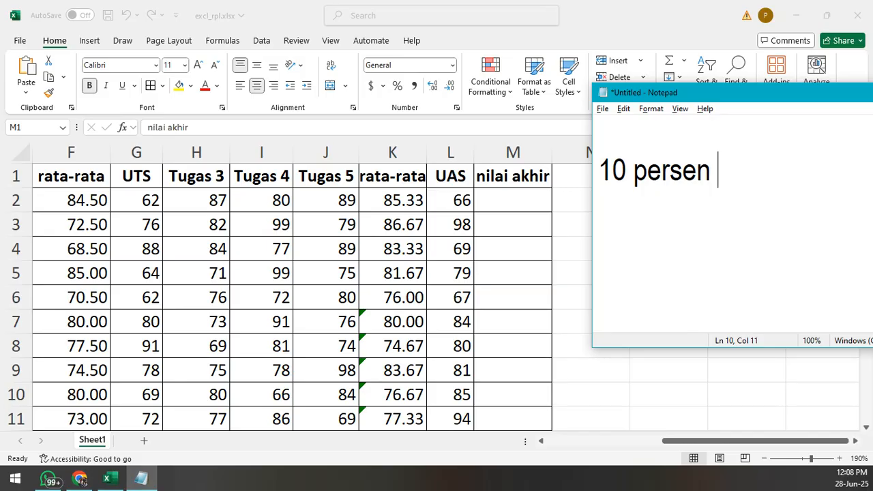
key(BackSpace)
text(esensi)
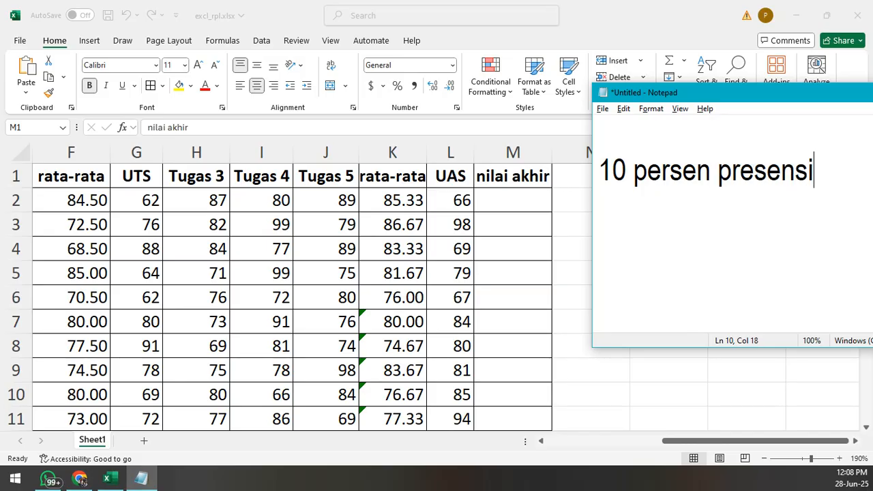
- List the remaining grade weights on separate lines: "20 tugas", "35 persen uts" and "35 persen uas"
key(Return)
text(20 tugas)
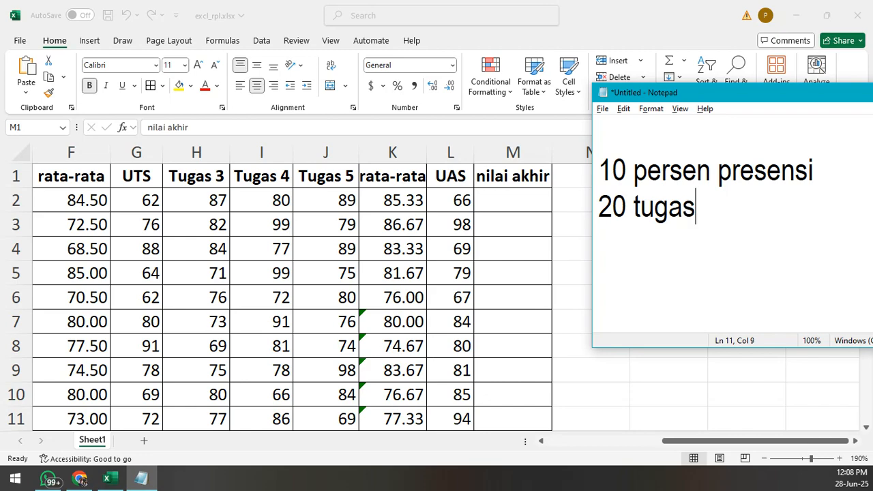
key(Return)
text(35 )
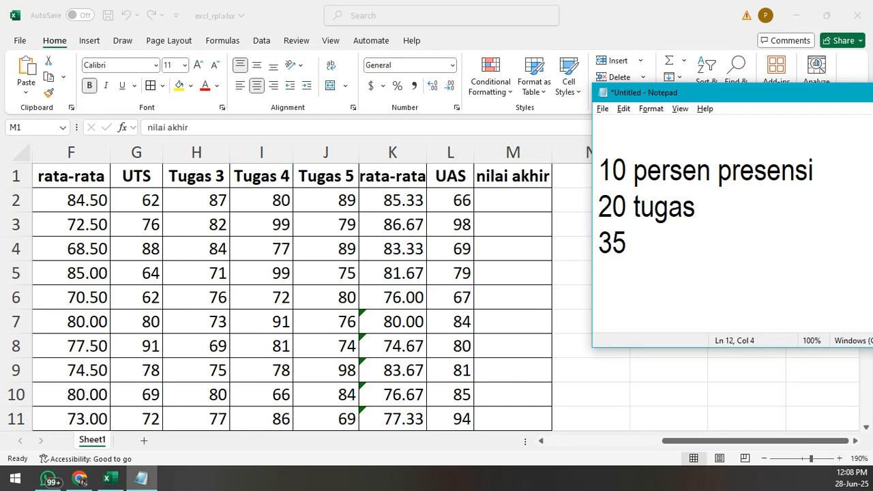
text(persen uts)
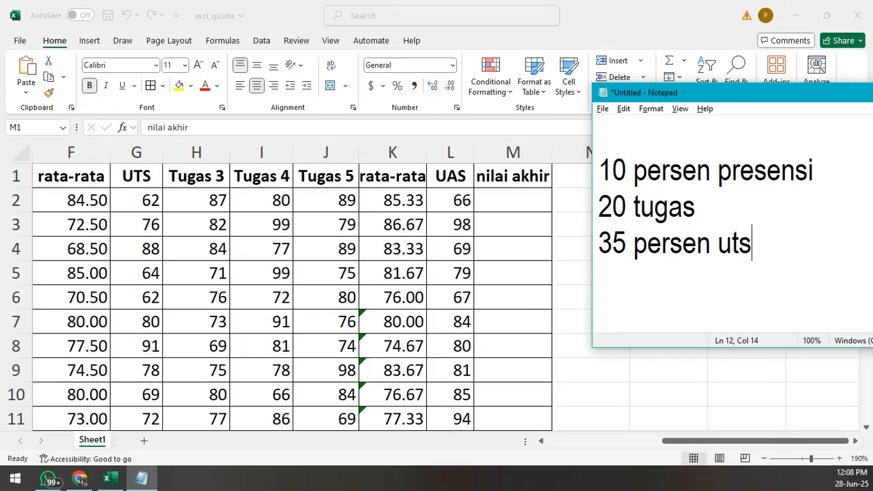
key(Return)
text(35 persen )
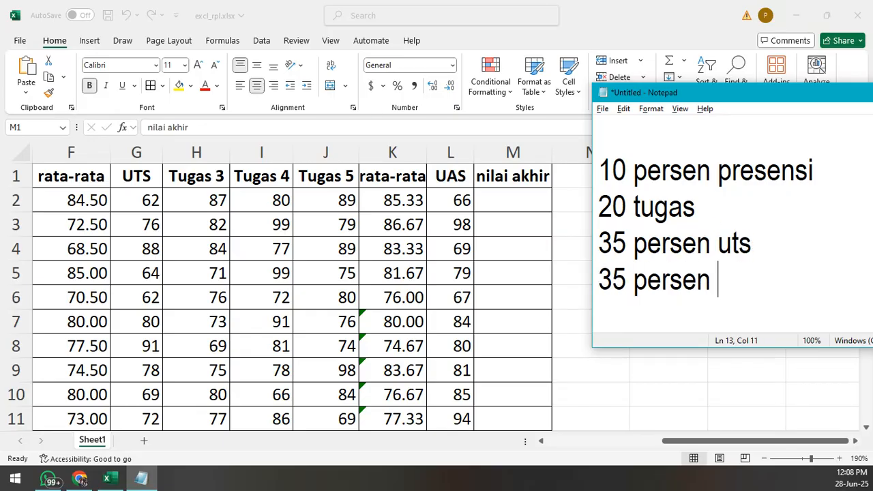
text(uas)
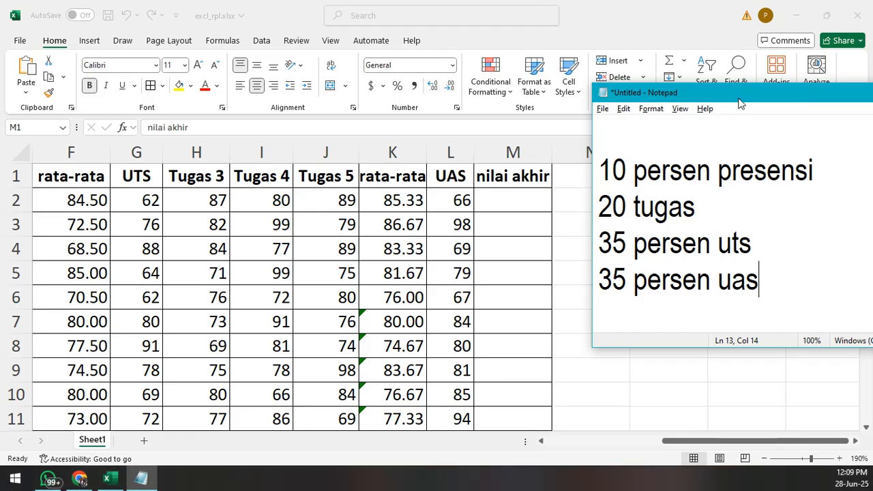
drag(740, 99, 709, 88)
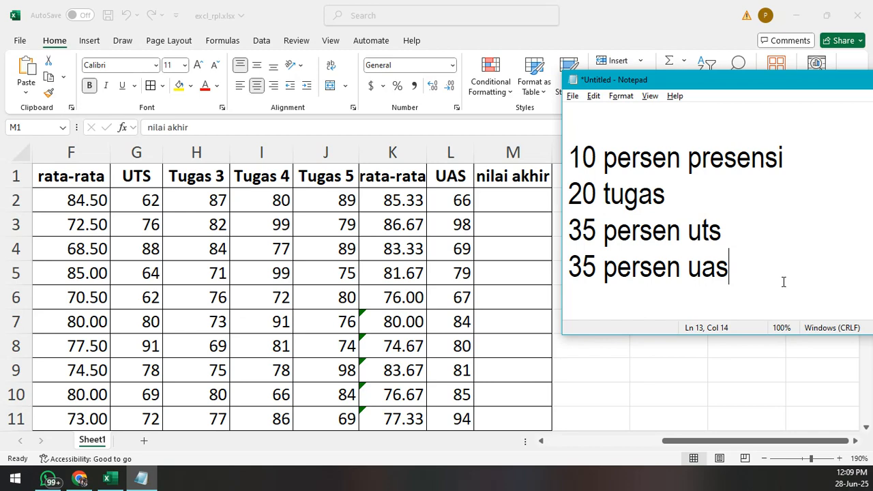
- Leave blank lines below the weights and write the percent conversion "10 persen : 10/100 = 0.1"
key(Return)
key(Return)
key(Return)
text(10 )
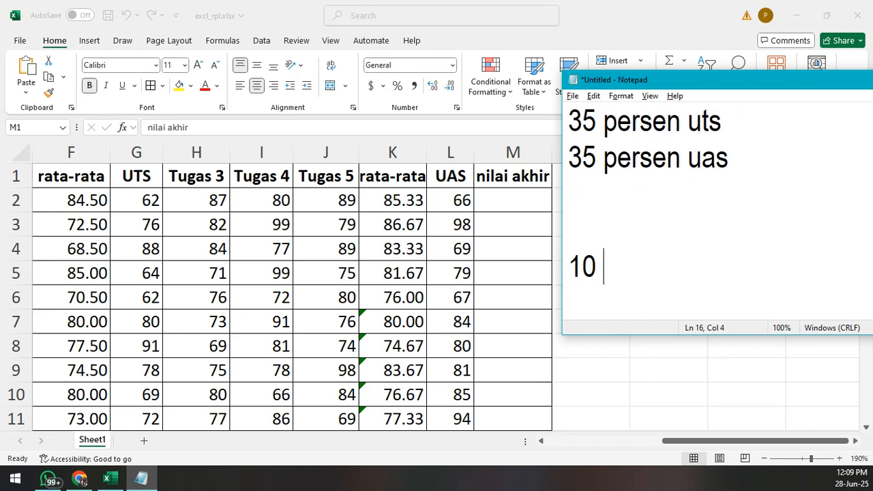
text(persen )
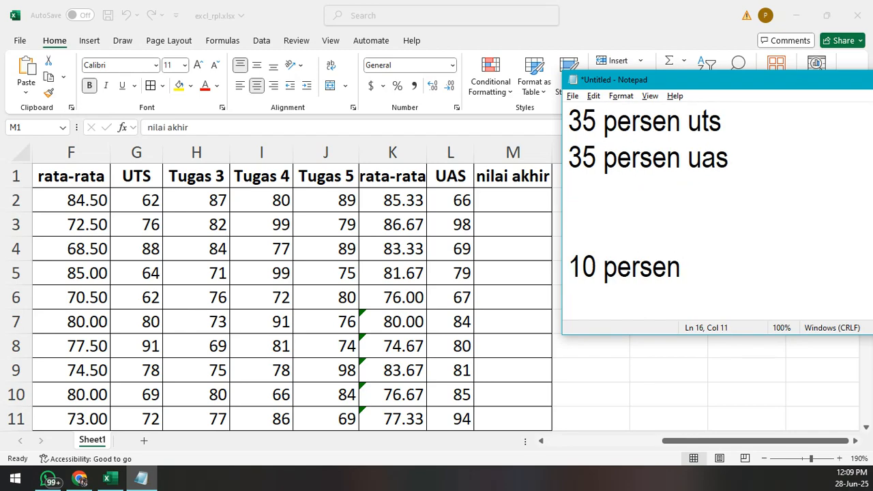
text(: 10%)
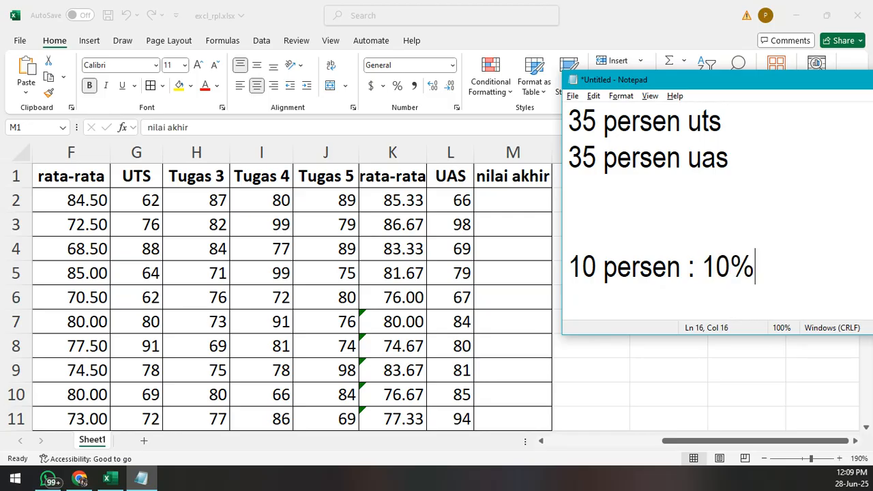
key(BackSpace)
key(BackSpace)
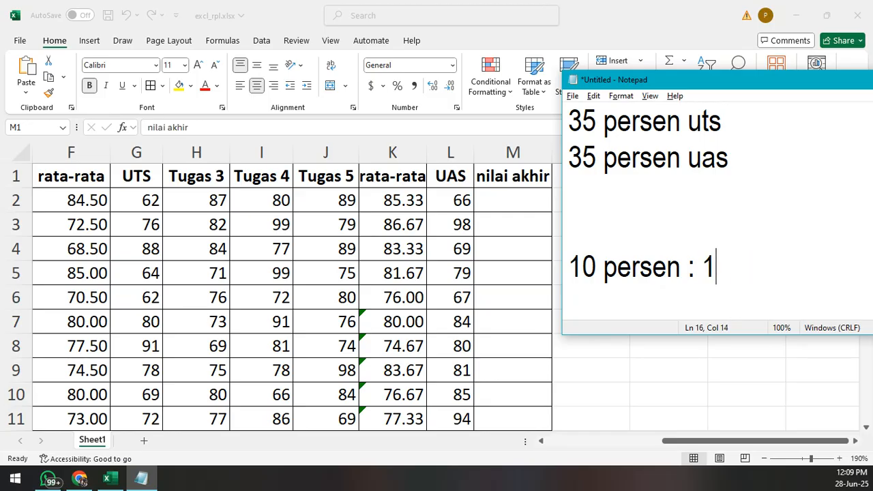
text(0/100 = )
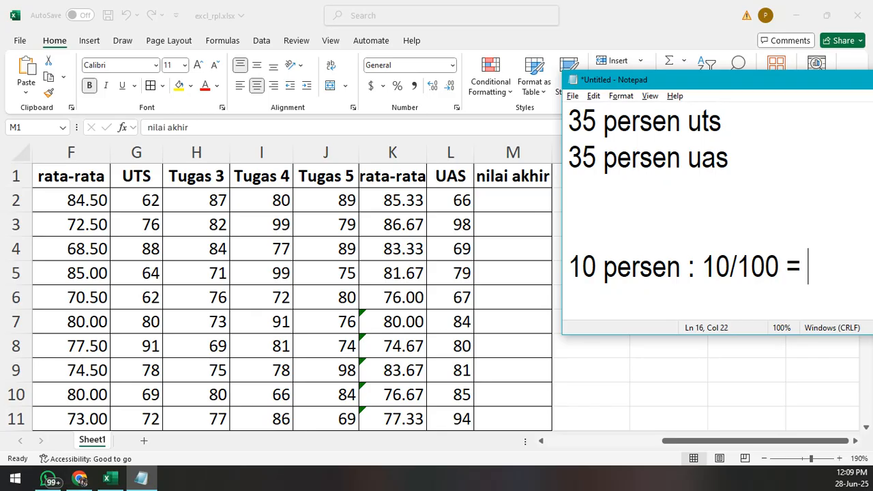
text(0.1)
key(Return)
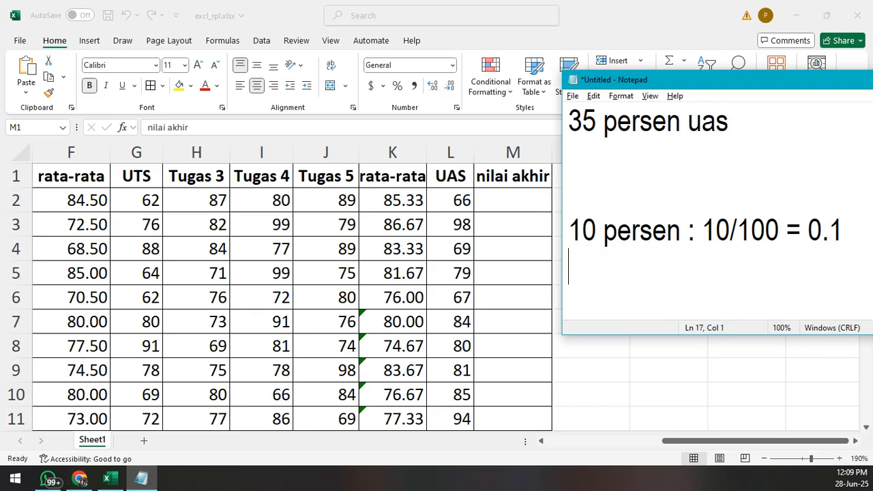
- Add the decimal notation note "0.1 = 0,1" under the conversion, separated from it by a blank line
scroll(783, 281, down, 1)
text(0)
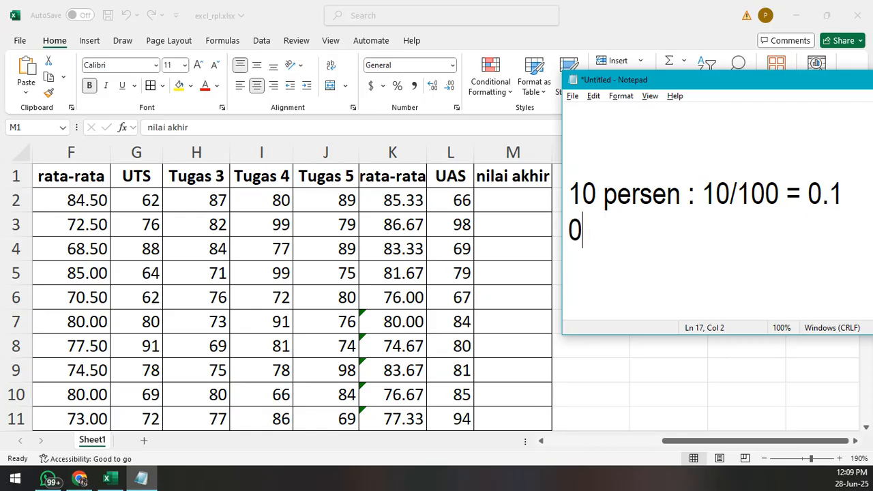
text(.1 = 0,1)
key(shift+Left)
key(shift+Left)
key(shift+Left)
key(shift+Left)
key(shift+Left)
key(shift+Left)
key(shift+Left)
key(shift+Left)
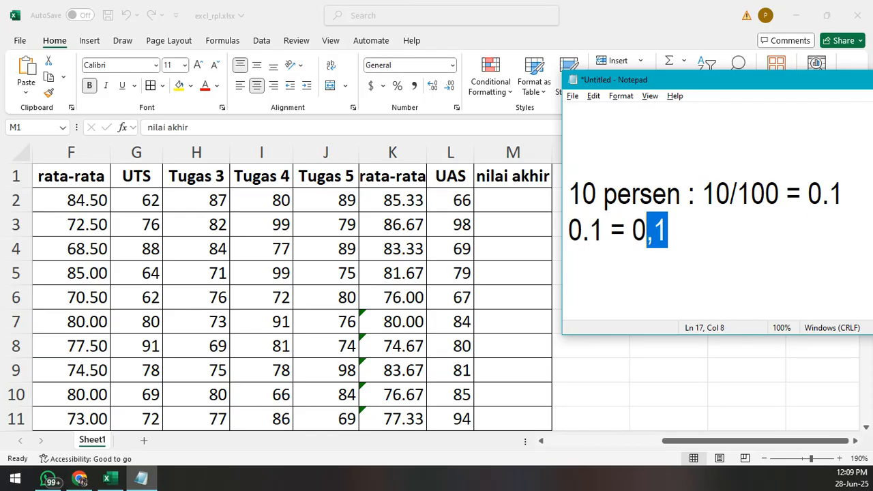
key(shift+Left)
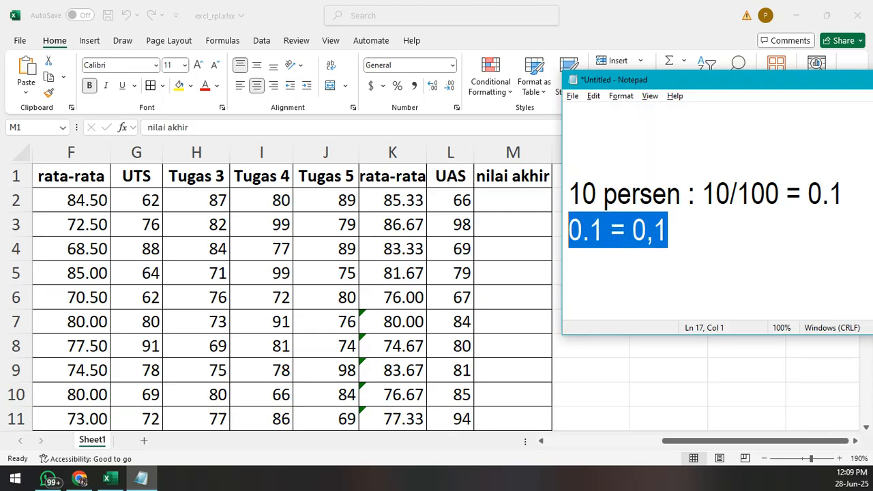
key(Up)
key(Down)
key(Return)
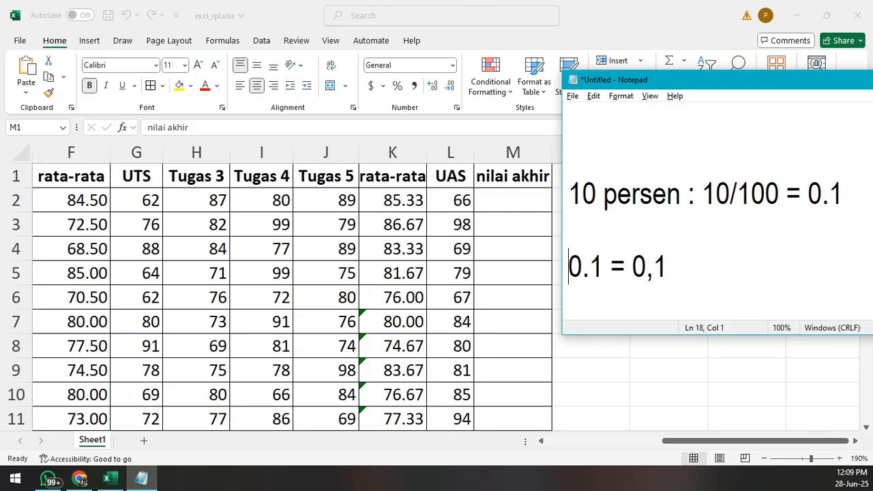
- Review the conversion and decimal notation lines in the Notepad notes
key(Right)
key(Right)
key(Right)
key(Right)
key(Right)
key(Right)
key(Right)
key(Right)
key(Right)
key(Up)
key(Up)
key(Up)
key(Down)
key(Down)
key(Down)
key(Down)
key(Down)
key(Down)
key(Down)
key(Up)
key(Up)
key(Up)
key(Up)
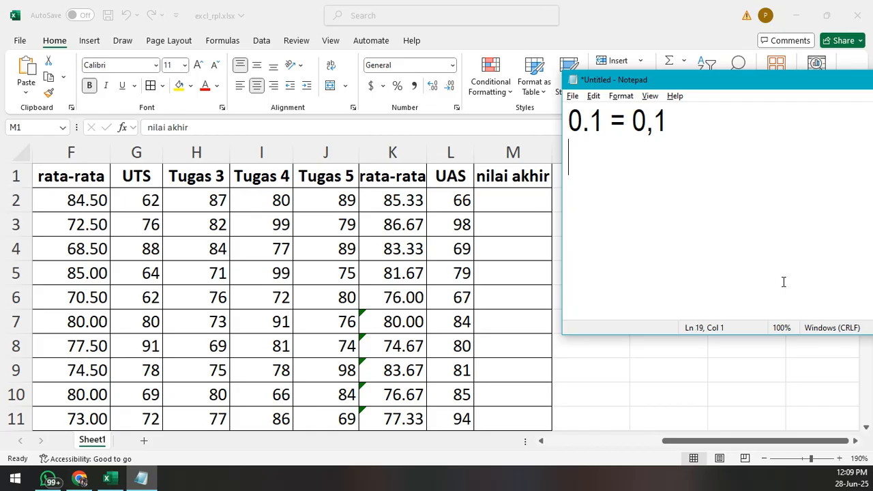
- Check the Presensi column in Excel and start the nilai akhir formula in Notepad with =sum((C2*0.1) below the decimal note
click(720, 443)
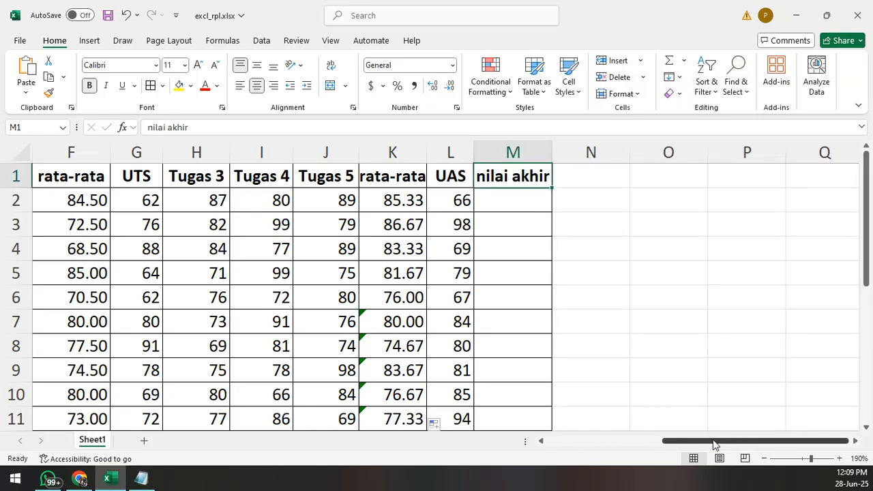
drag(713, 444, 675, 444)
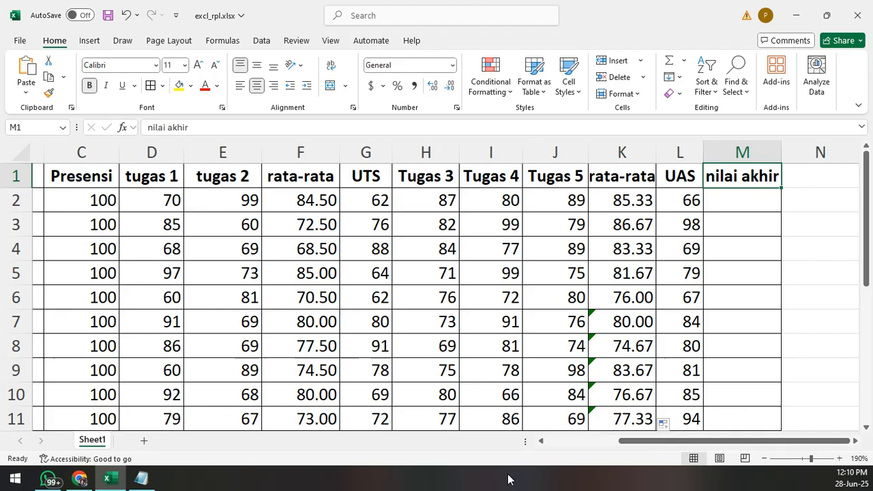
click(141, 478)
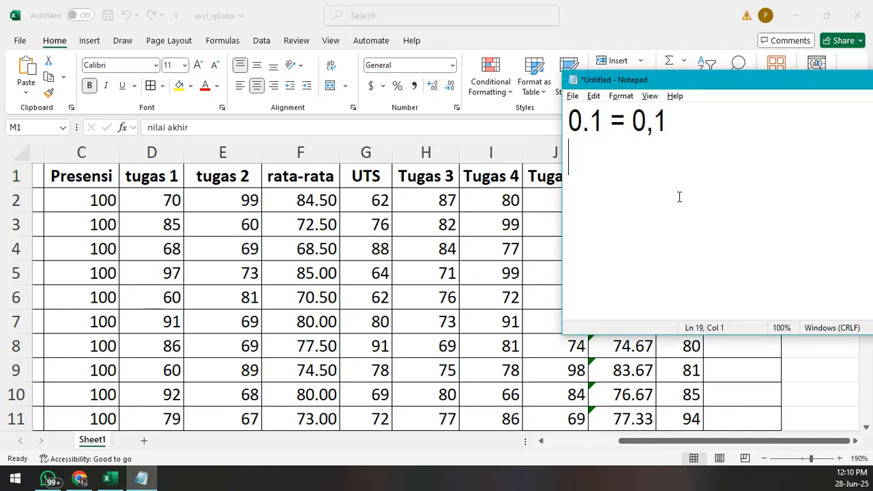
text(=sum(()
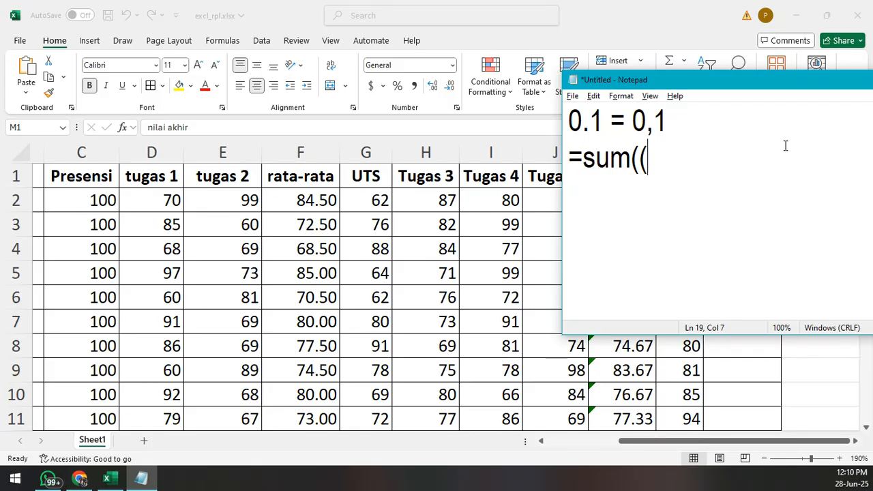
text(C)
text(2)
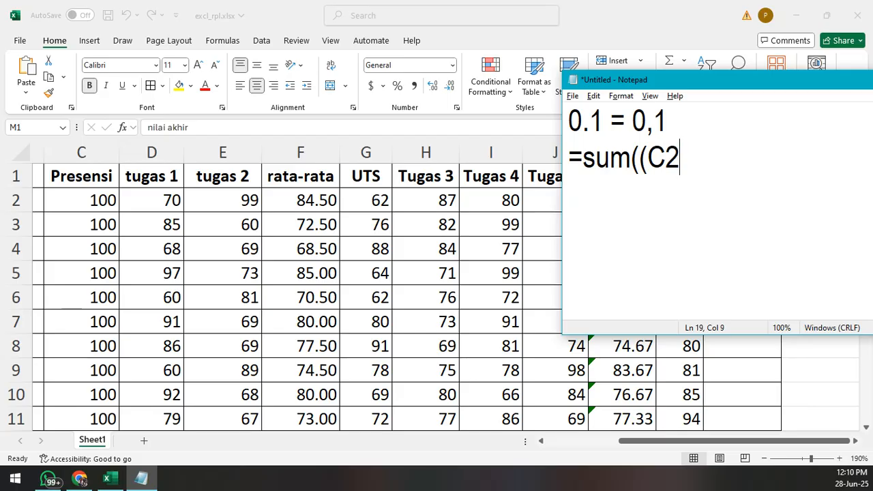
text(*0.1)+)
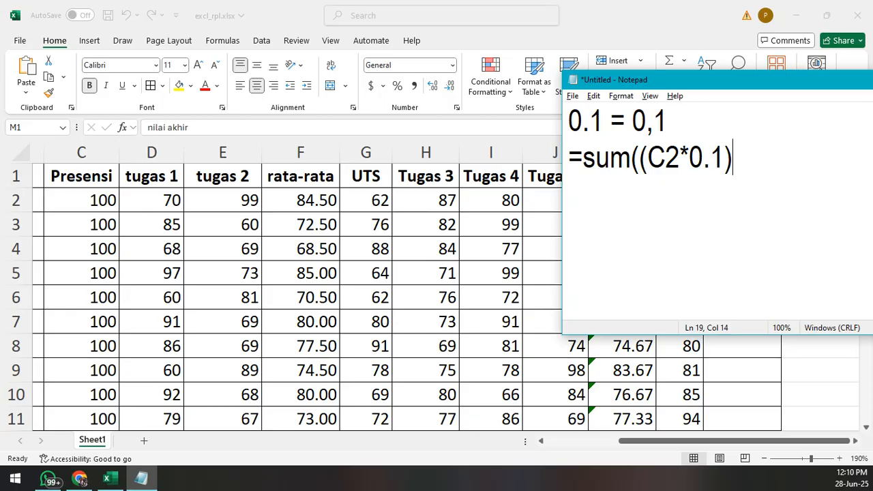
- Append a plus sign to the Notepad formula and check the tugas and rata-rata columns in the Excel worksheet
text(+)
key(alt+Tab)
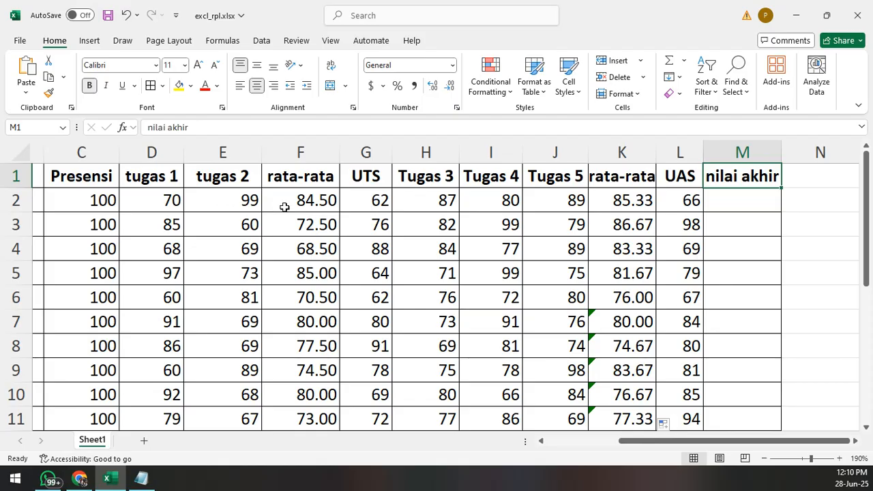
click(235, 217)
click(169, 180)
click(211, 183)
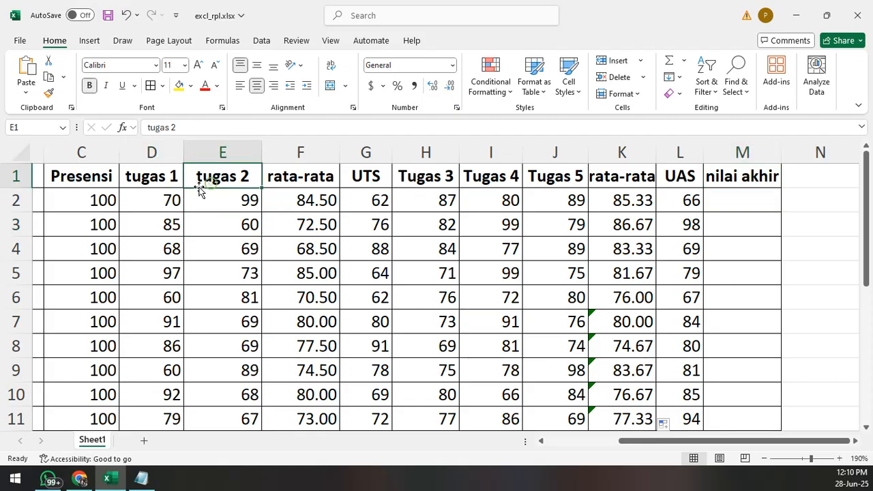
click(438, 176)
click(491, 176)
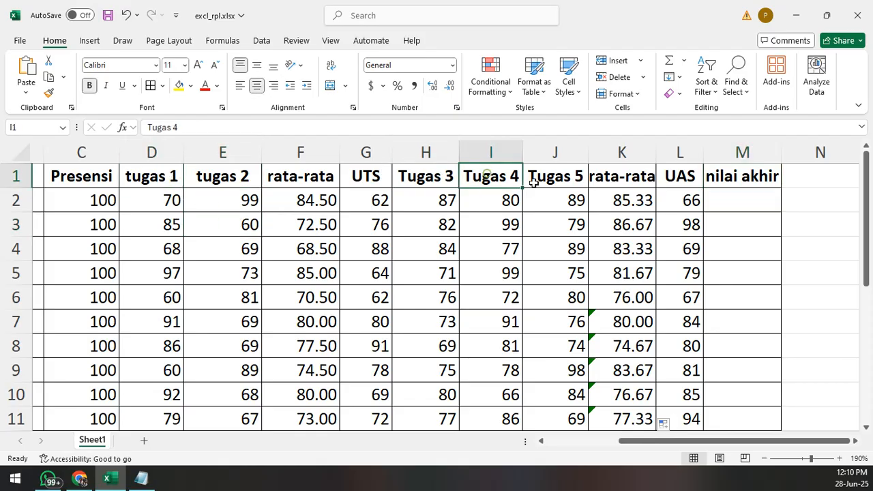
click(532, 176)
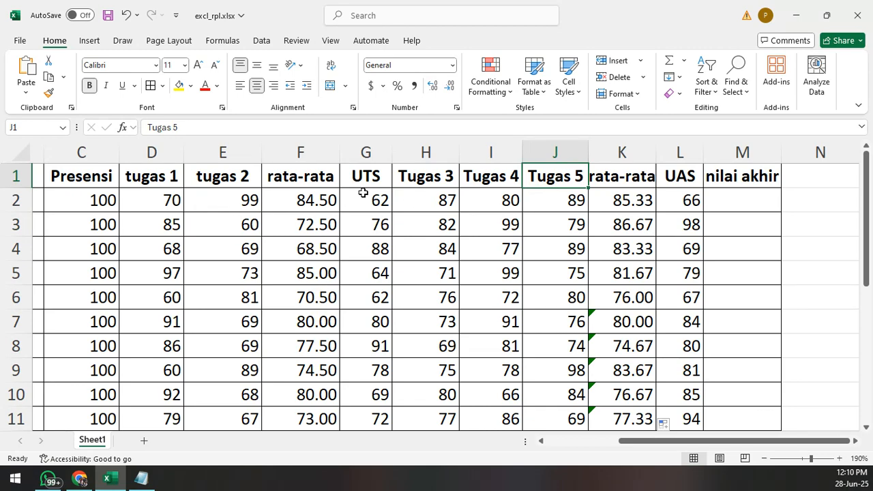
drag(310, 176, 310, 225)
drag(625, 178, 628, 210)
key(alt+Tab)
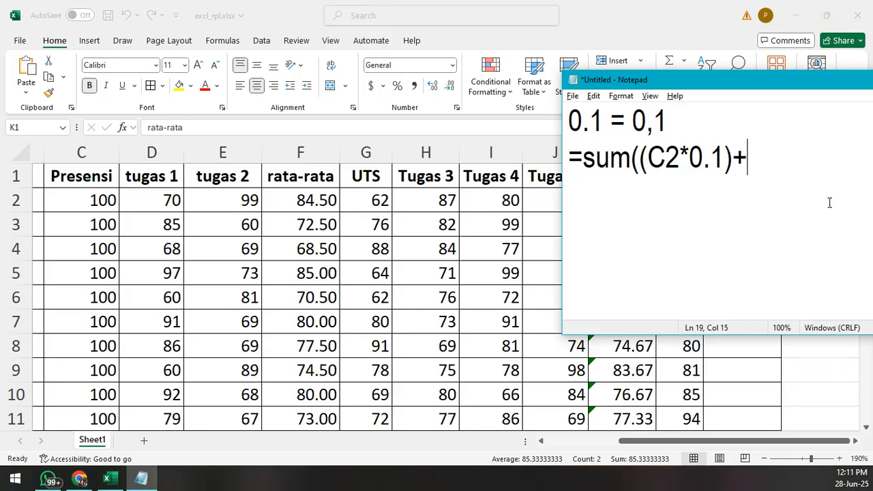
- Identify rata-rata columns F and K in Excel, and extend the Notepad formula with (f2*0.1)+( for the first rata-rata
key(alt+Tab)
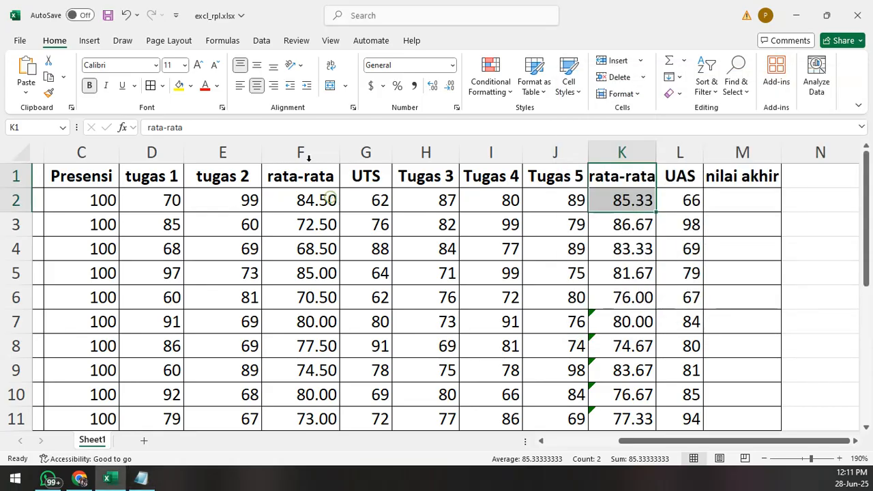
click(298, 151)
click(626, 153)
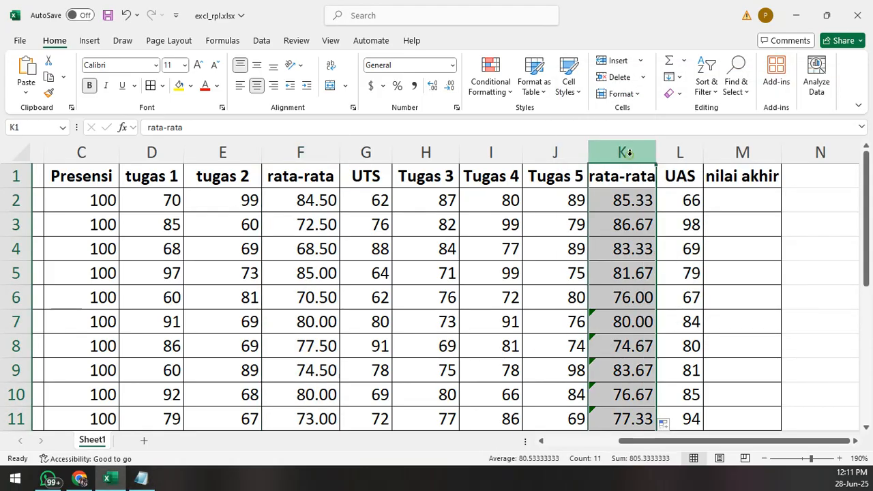
key(alt+Tab)
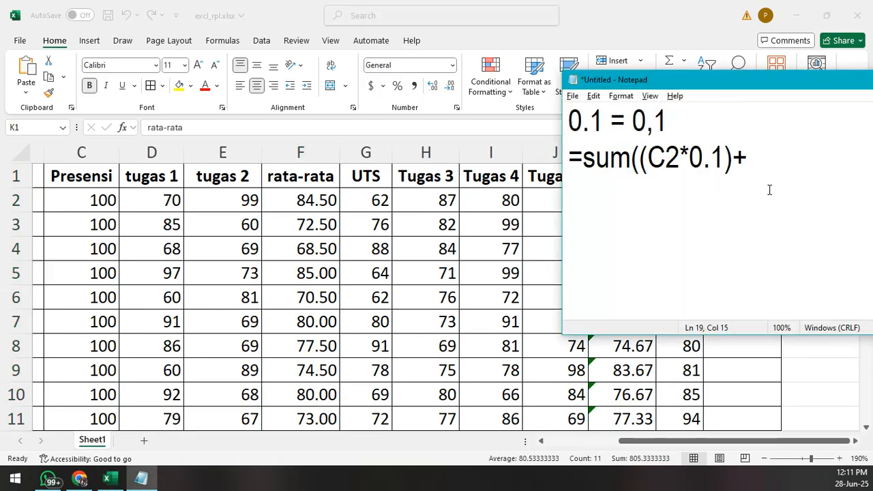
text(()
text(f2*)
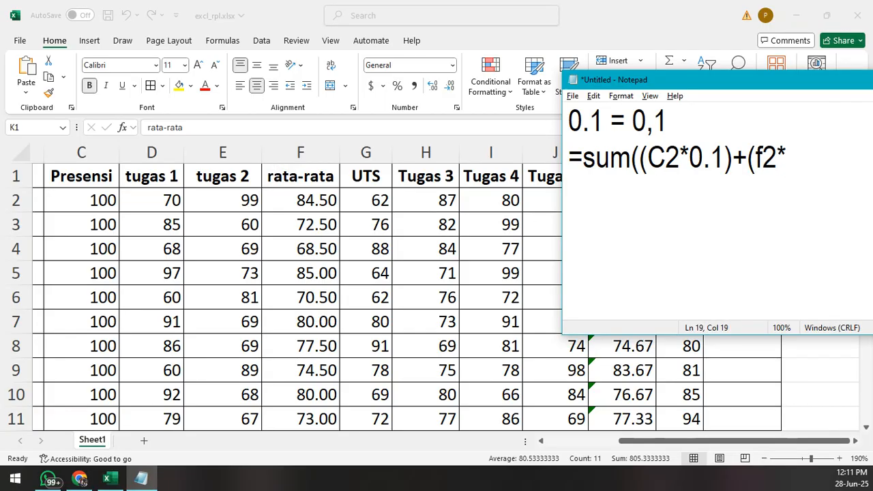
text(0.1)
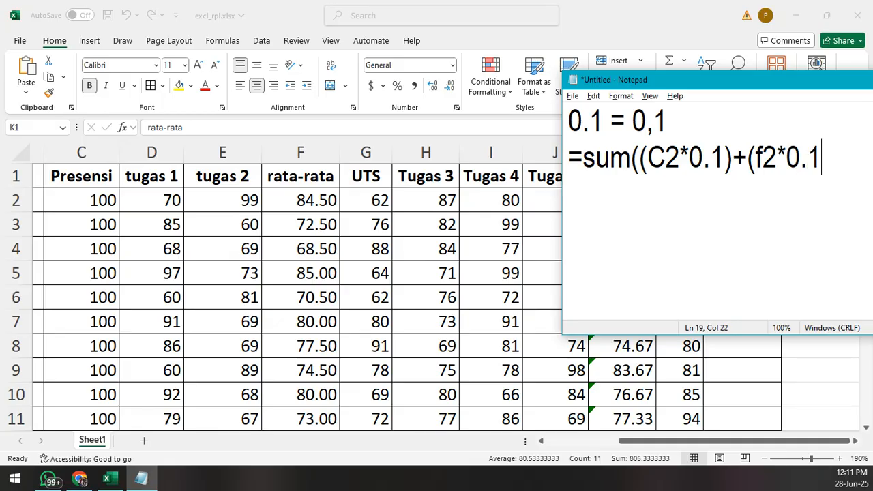
text()+()
- Move Notepad off the rata-rata and UAS columns and complete the second rata-rata term as k2*0.1)+
drag(734, 80, 249, 62)
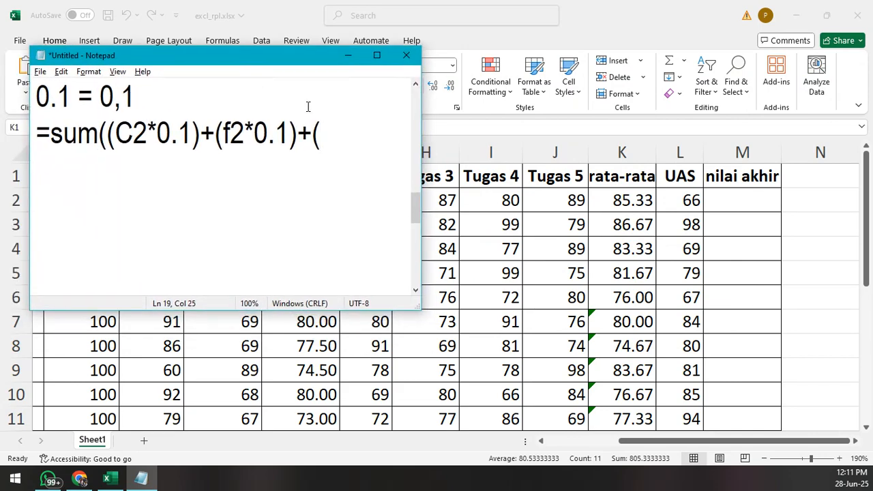
text(k2*0.1)
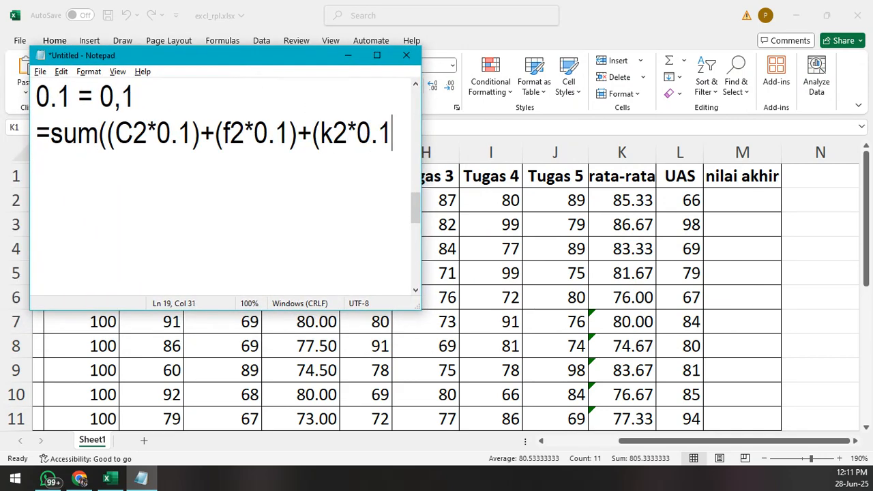
text())
text(+)
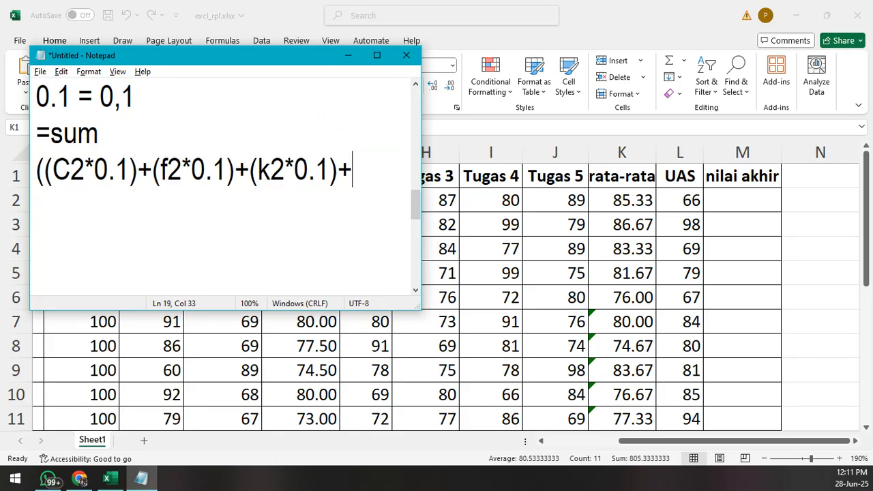
text(()
- Break the formula onto a new line after (k2*0.1) and continue it with the UTS term +(g2*0.35)
key(BackSpace)
key(BackSpace)
key(Return)
text(+()
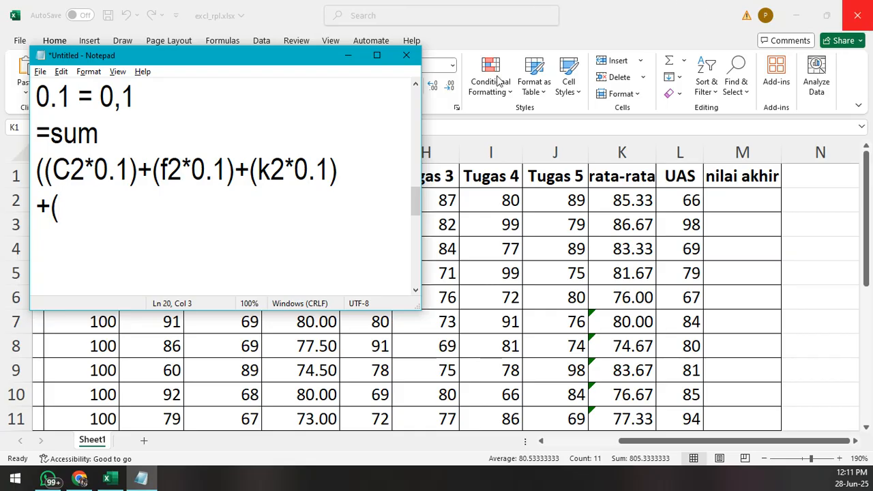
drag(253, 61, 279, 96)
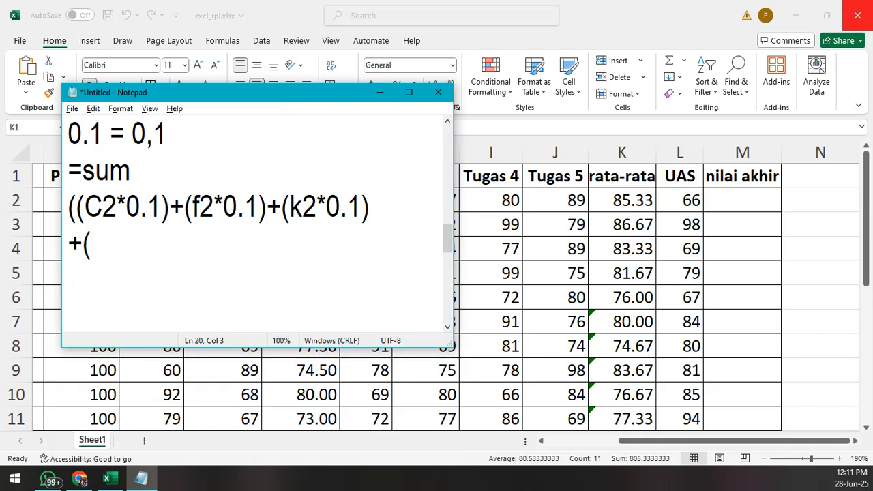
text(g2*)
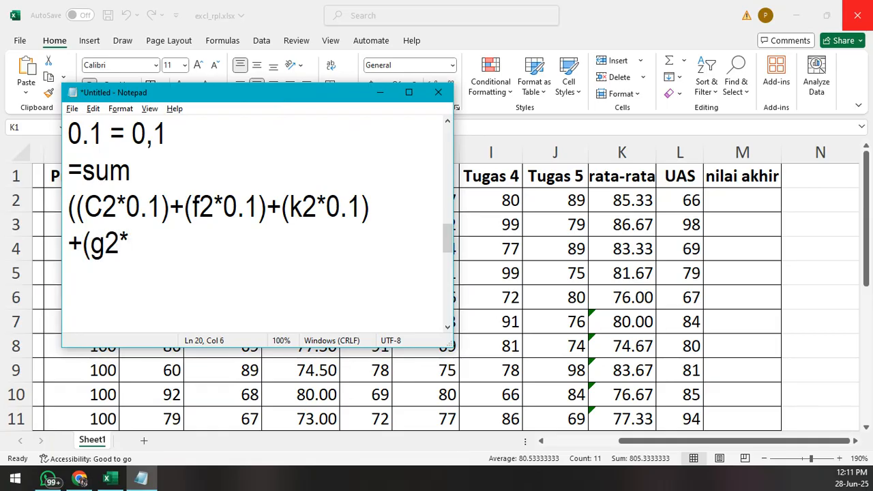
text(0.35)
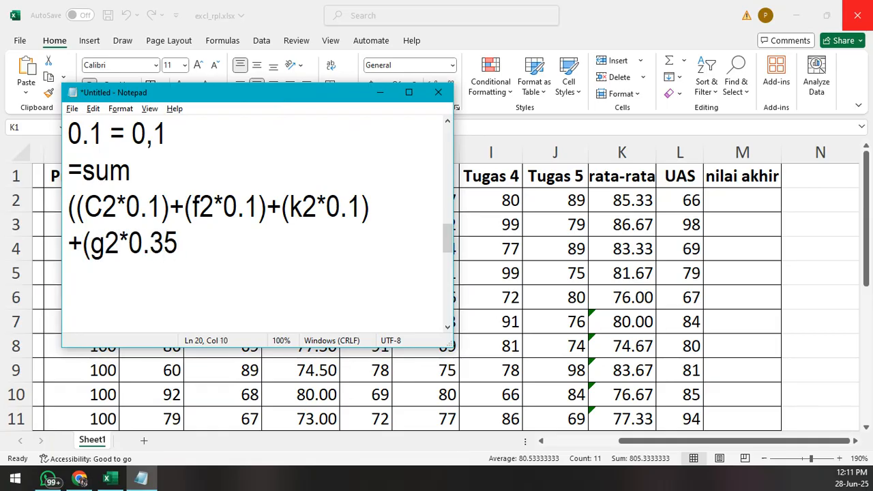
text())
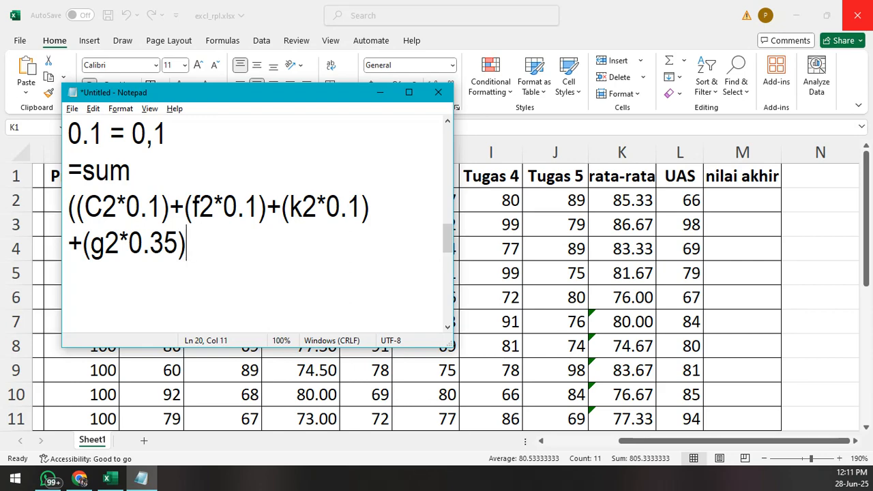
text(+()
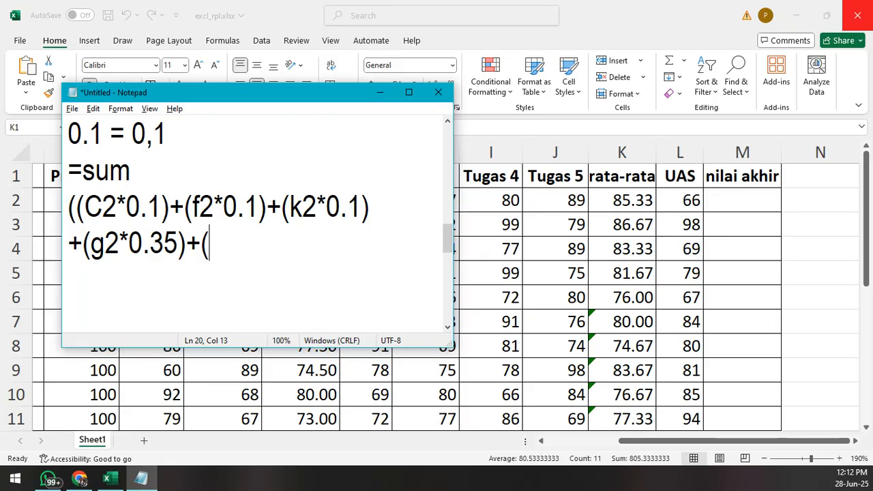
text(l)
text(2*)
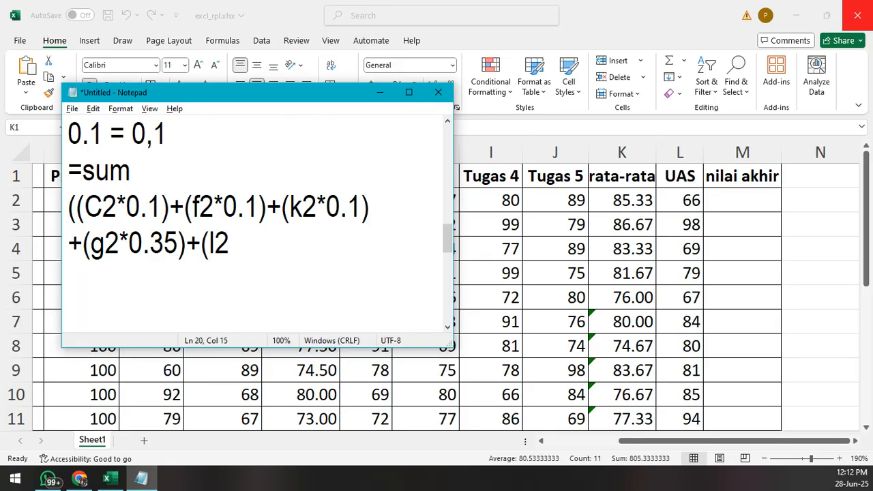
text(0.35)))
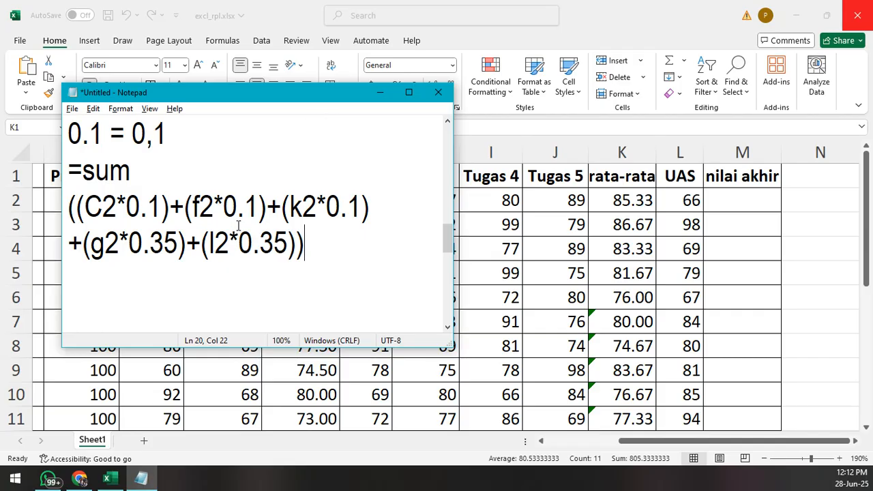
- Copy the whole nilai akhir formula from Notepad and paste it into cell M2 in Excel
click(71, 245)
drag(309, 247, 69, 167)
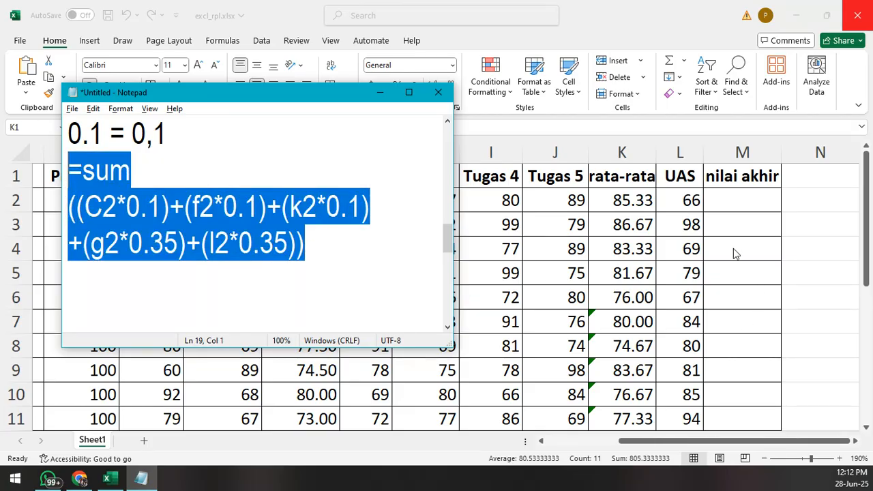
click(314, 240)
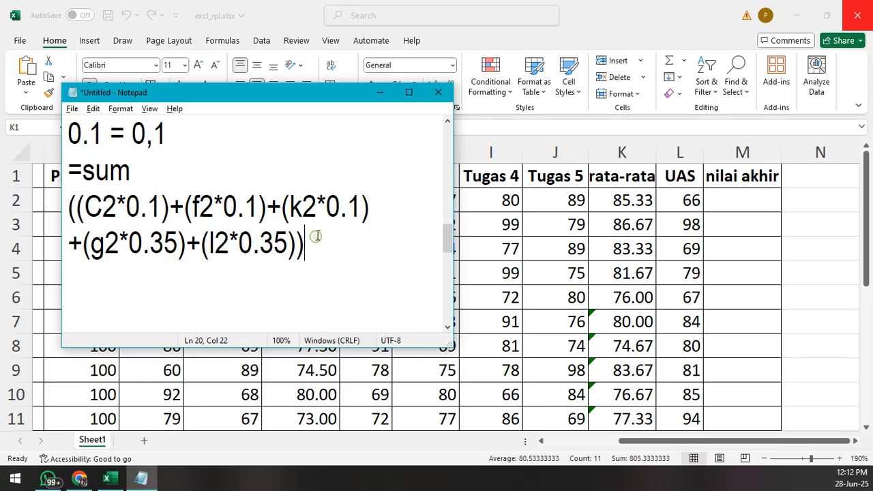
key(alt+Tab)
click(728, 198)
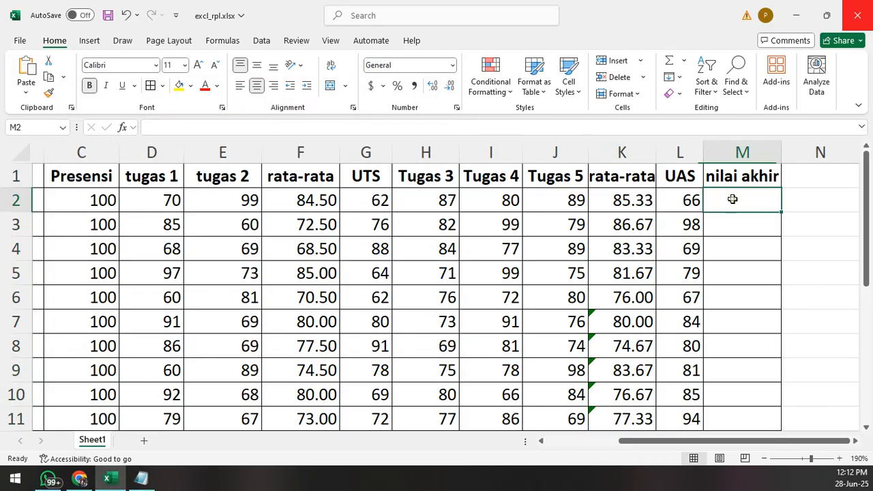
click(201, 126)
key(ctrl+v)
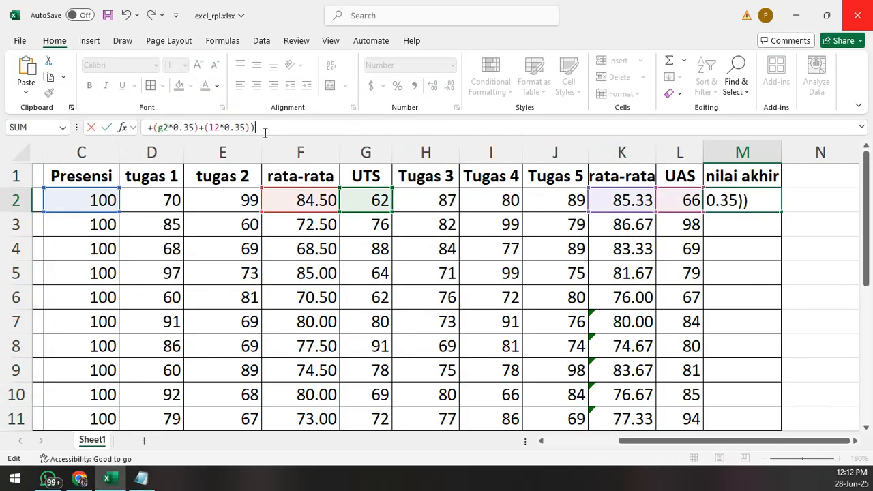
- Remove the line break after (k2*0.1) in M2's formula so that it runs on a single line
key(Left)
key(Left)
key(Left)
key(Left)
key(Left)
key(Left)
key(Left)
key(Left)
key(Left)
key(Left)
key(Left)
key(Left)
key(Left)
key(Left)
key(Left)
key(Left)
key(Left)
key(Left)
key(Left)
key(Left)
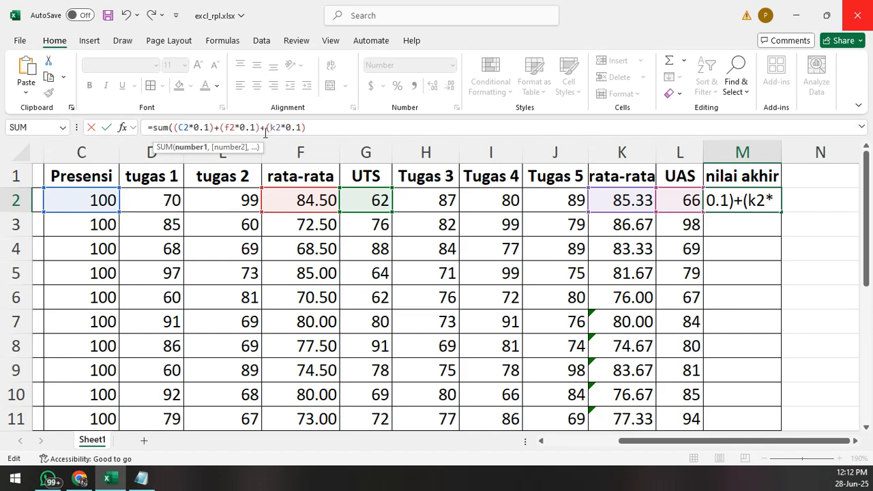
key(Left)
key(Left)
key(Left)
key(Left)
key(Left)
key(Left)
key(Left)
key(Left)
key(Left)
key(Left)
key(Left)
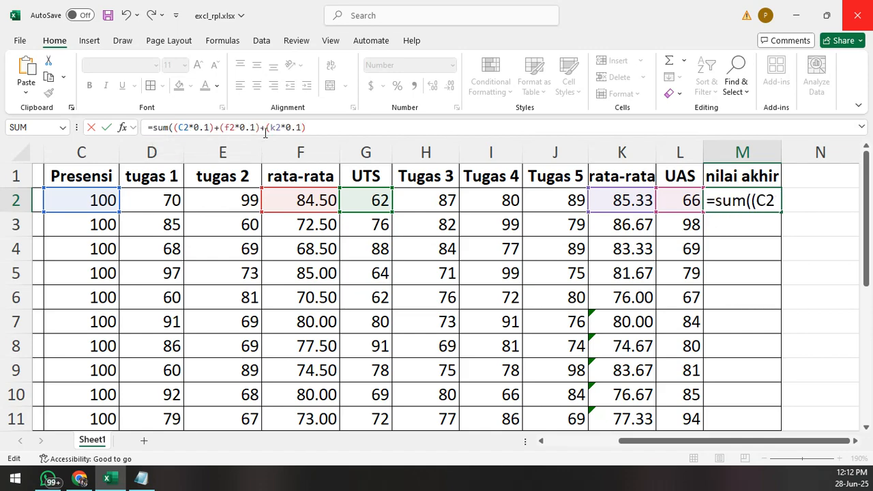
key(Right)
key(Right)
key(Right)
key(Right)
key(Right)
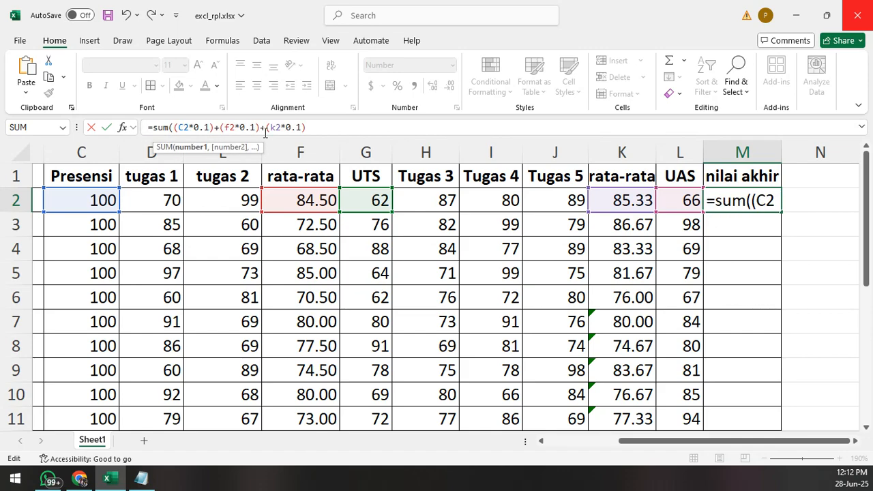
key(Right)
key(Right)
key(Right)
key(Right)
key(Right)
key(Right)
key(Right)
key(Right)
key(Right)
key(Right)
key(Right)
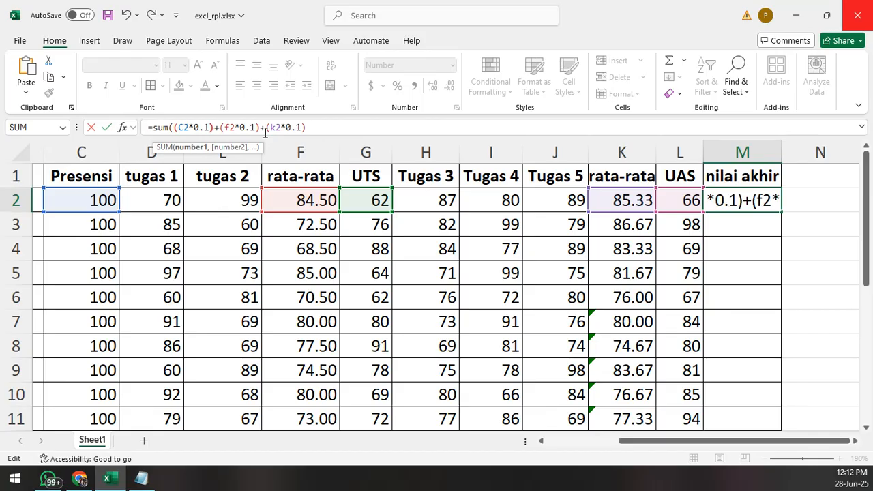
key(Right)
key(Right)
key(Right)
key(Right)
key(Right)
key(Right)
key(Right)
key(Right)
key(Right)
key(Right)
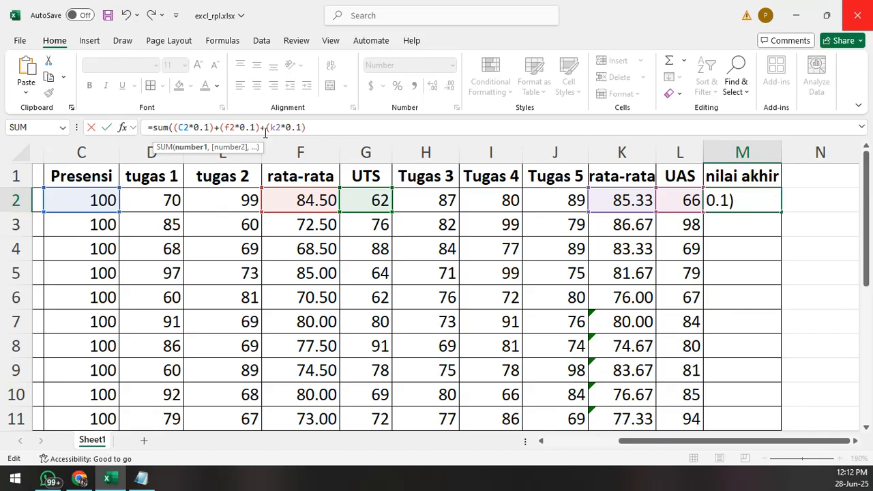
key(Right)
key(Right)
key(Right)
key(Right)
key(Right)
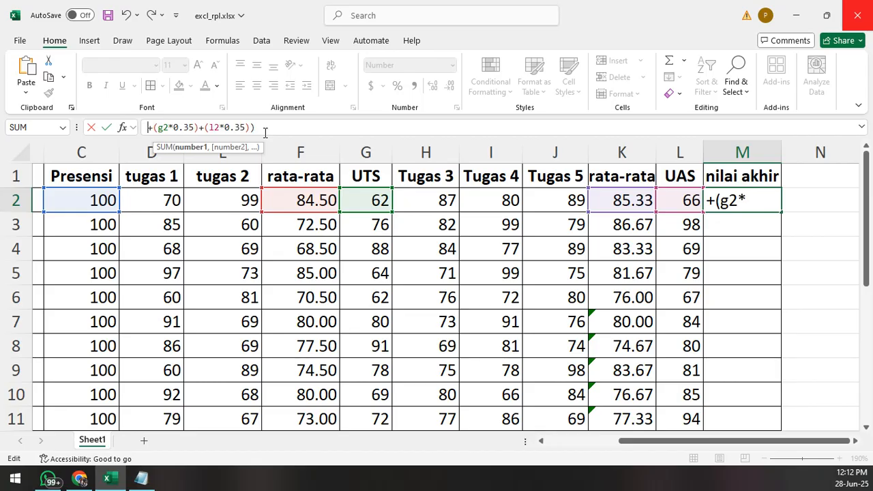
key(Left)
key(Left)
key(Left)
key(Left)
key(Left)
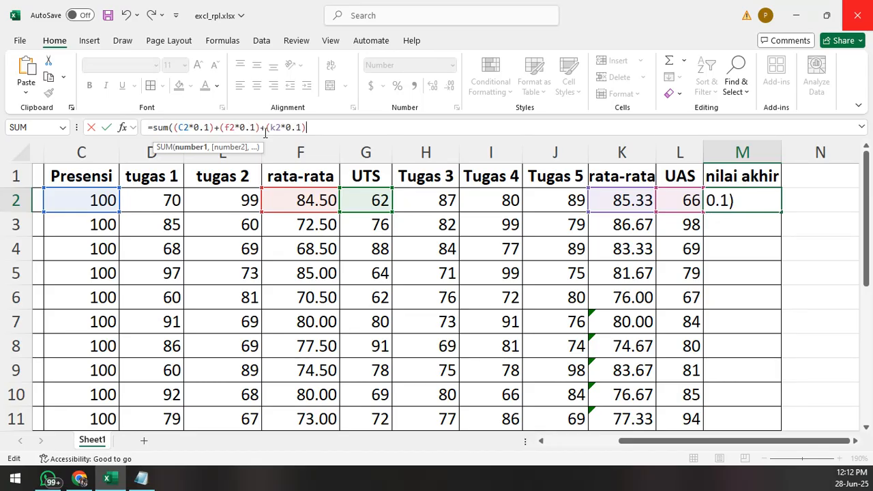
key(Delete)
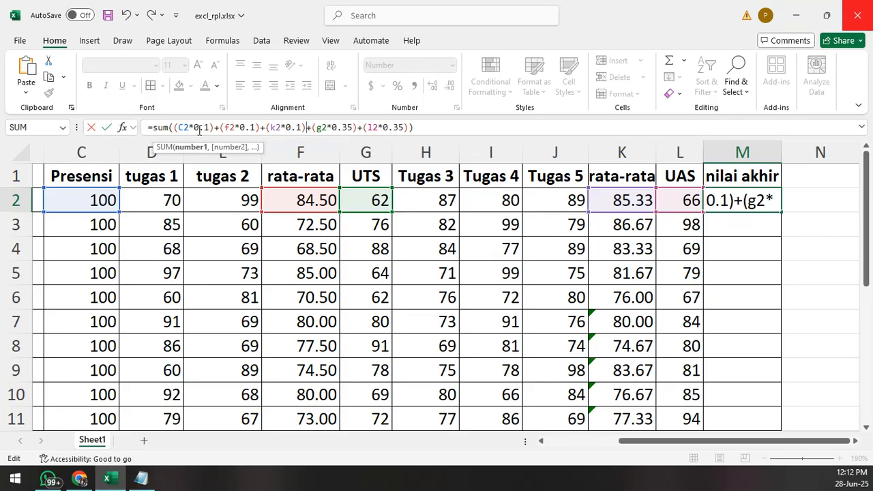
- Commit the nilai akhir formula in M2 and reselect the cell
click(418, 128)
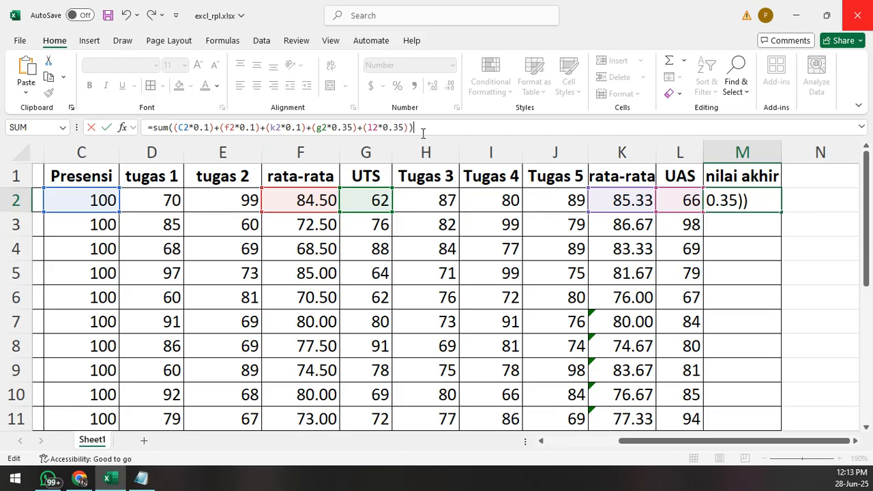
key(Return)
click(752, 200)
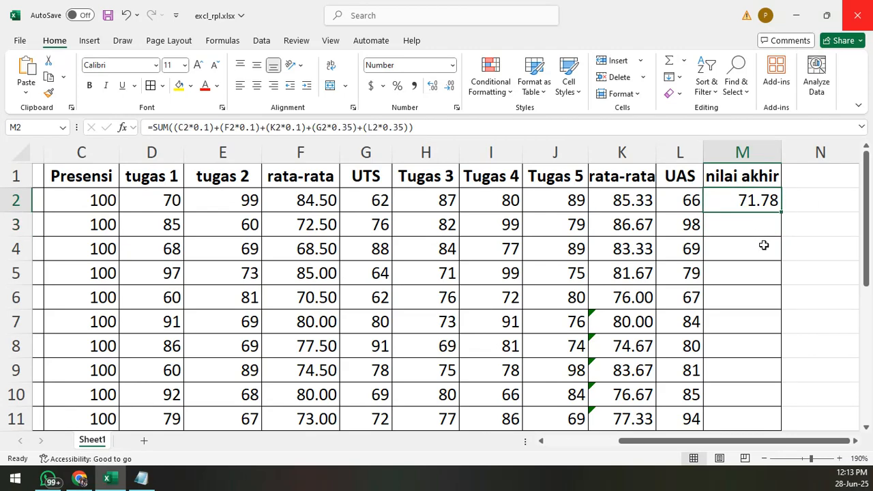
- Fill the nilai akhir formula from M2 down through M11 for all students
scroll(771, 259, down, 1)
scroll(771, 259, up, 1)
scroll(785, 227, down, 1)
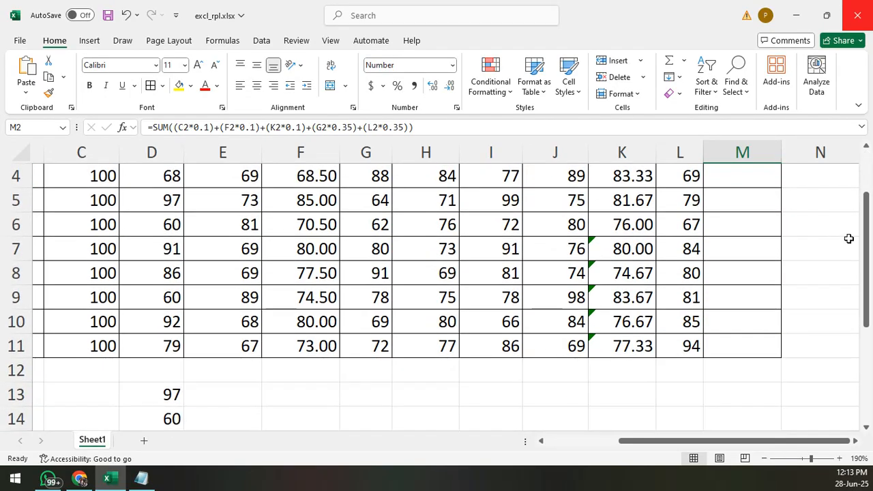
drag(864, 247, 866, 222)
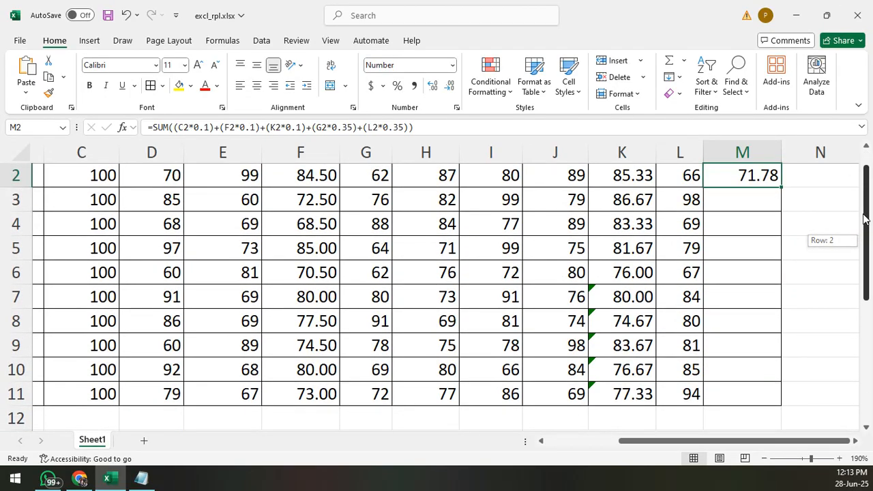
drag(783, 189, 768, 398)
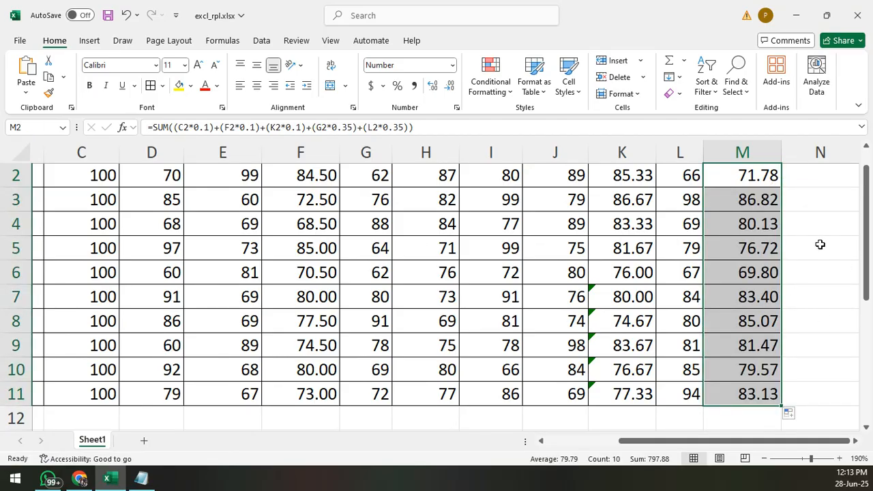
click(820, 247)
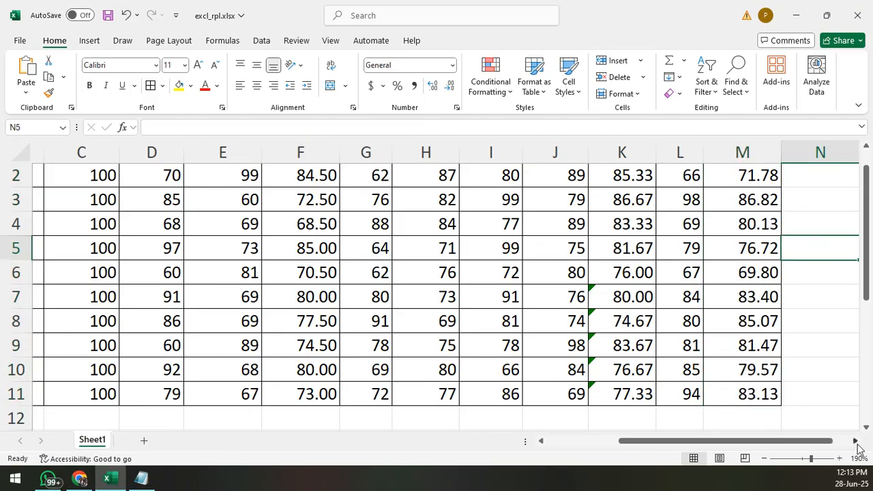
- Enter the header "keterangan" in cell N1, beside the nilai akhir column
scroll(729, 332, right, 2)
scroll(729, 331, up, 1)
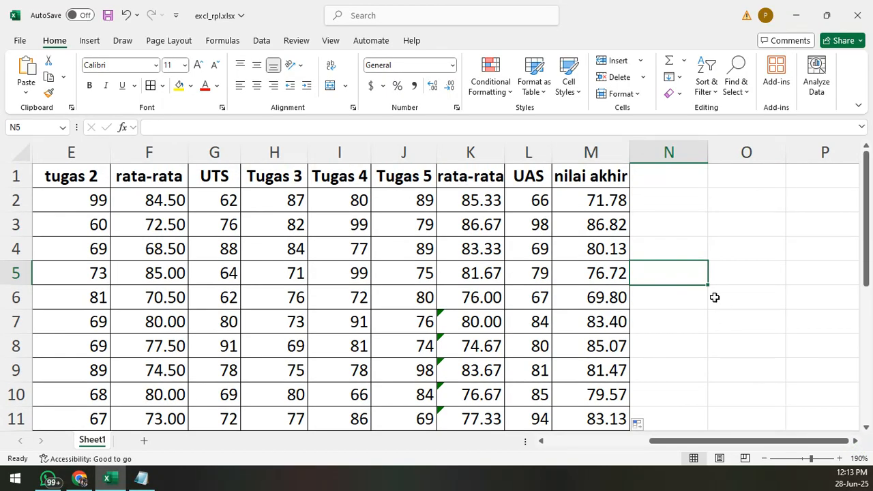
click(659, 179)
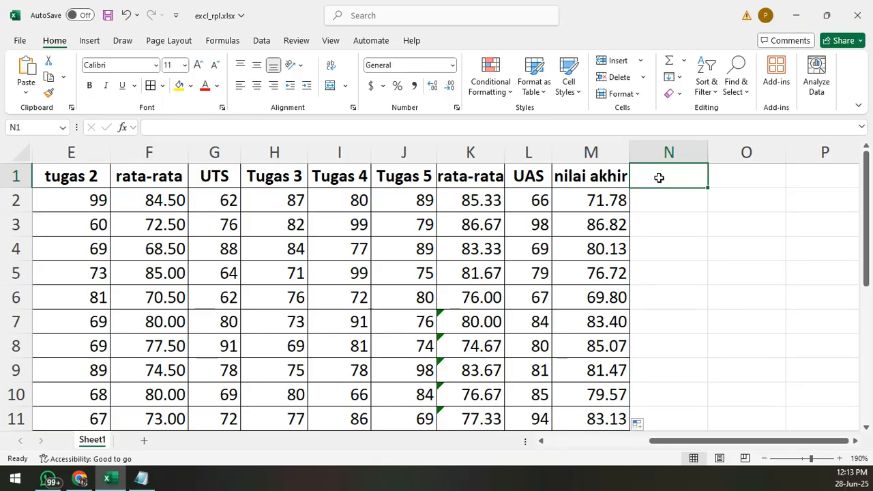
text(ke)
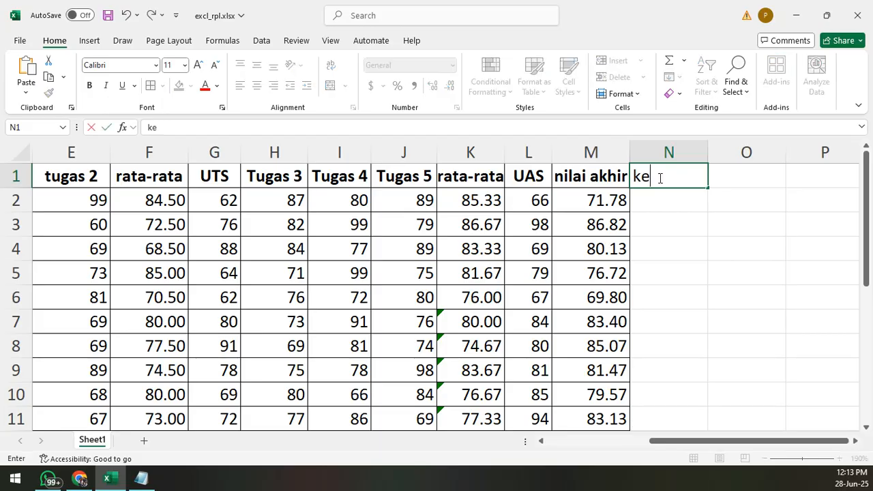
text(terangan)
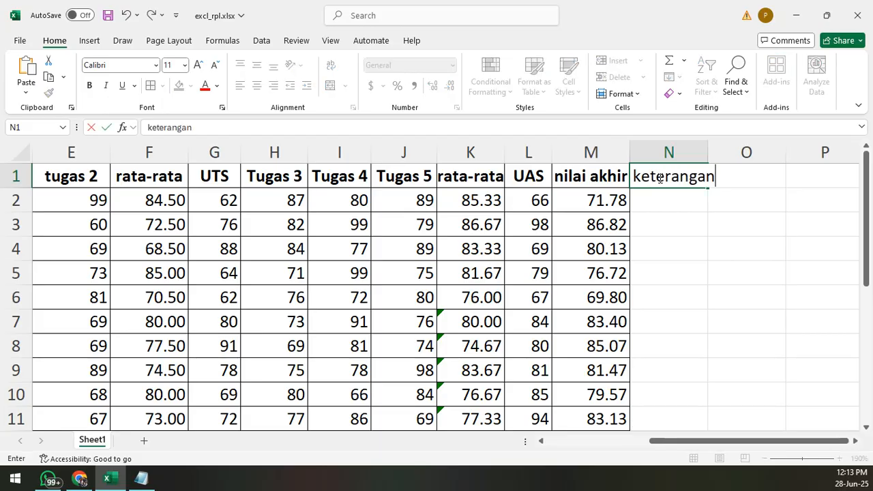
key(Return)
key(End)
key(Right)
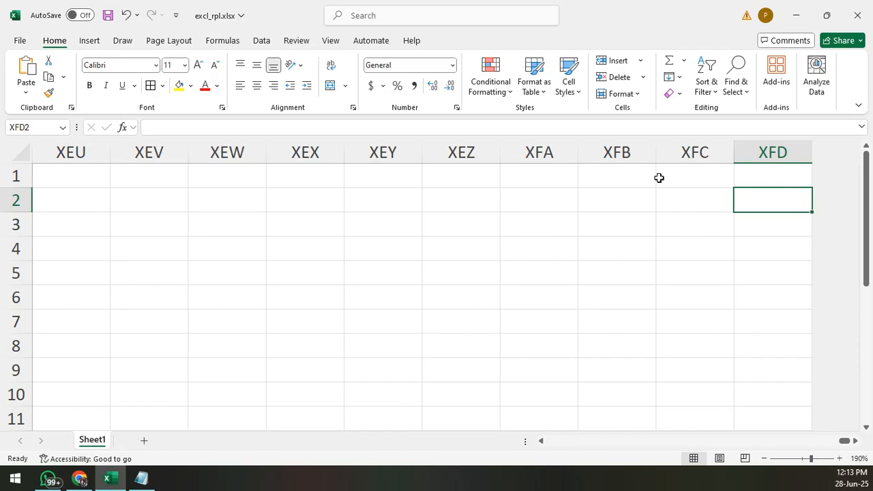
key(ctrl+Left)
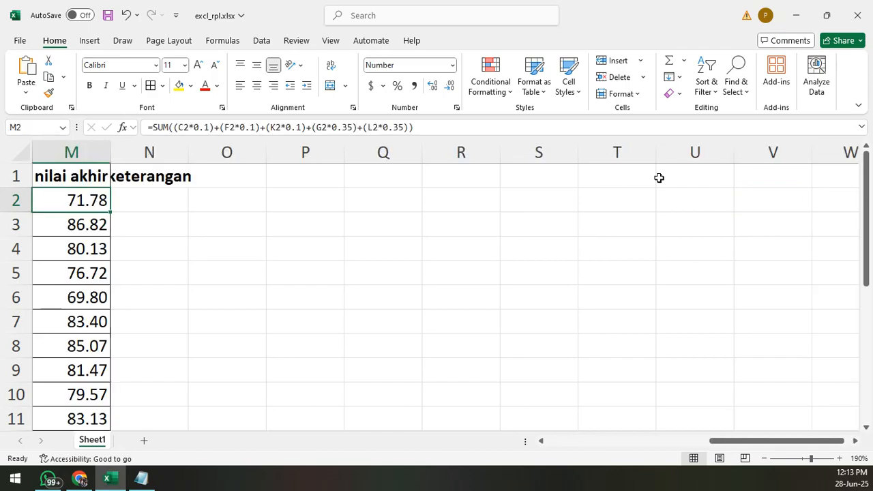
drag(734, 442, 665, 443)
click(676, 198)
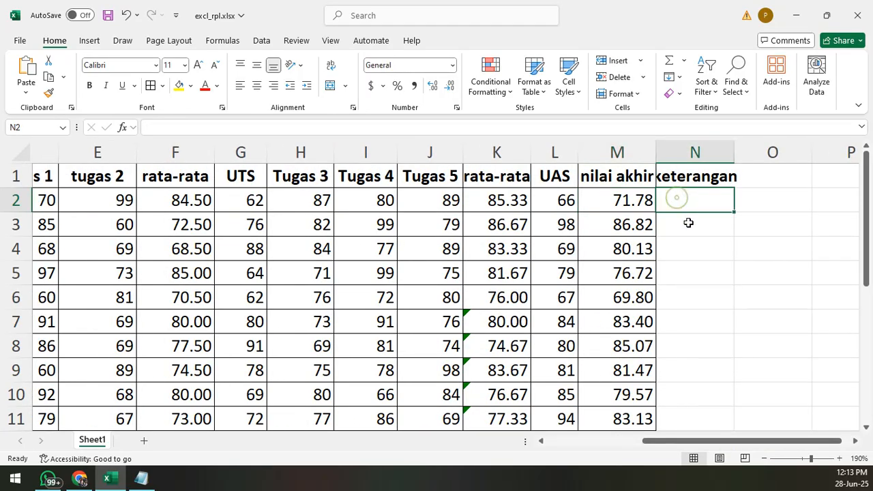
drag(842, 445, 850, 442)
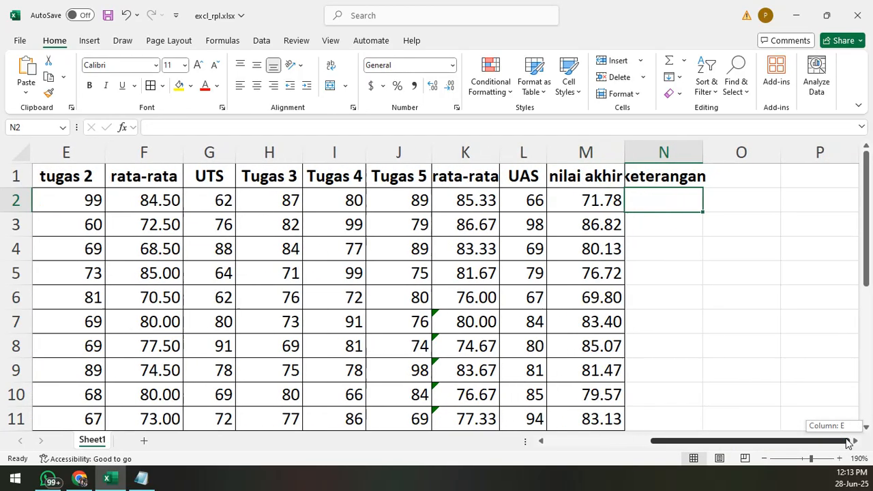
- Enter the note "jikanilai kurang dari 85, maka mhsw harus remidi" in cell O2
click(744, 200)
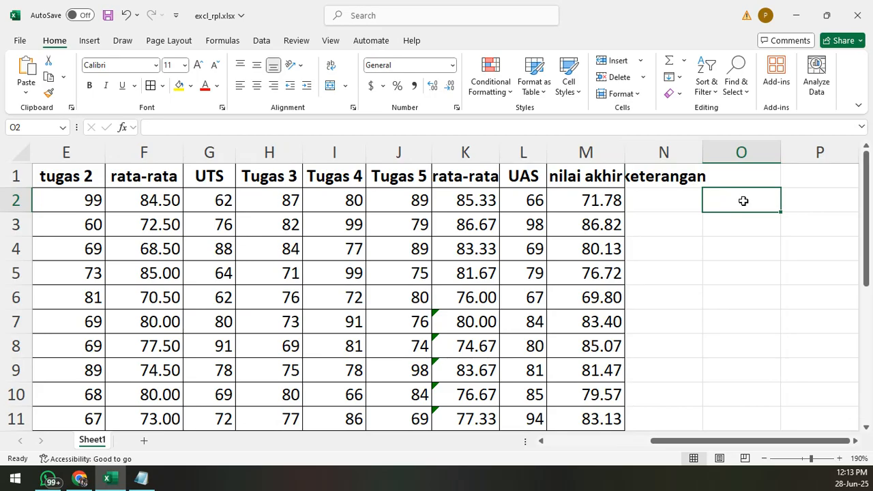
text(jikanila)
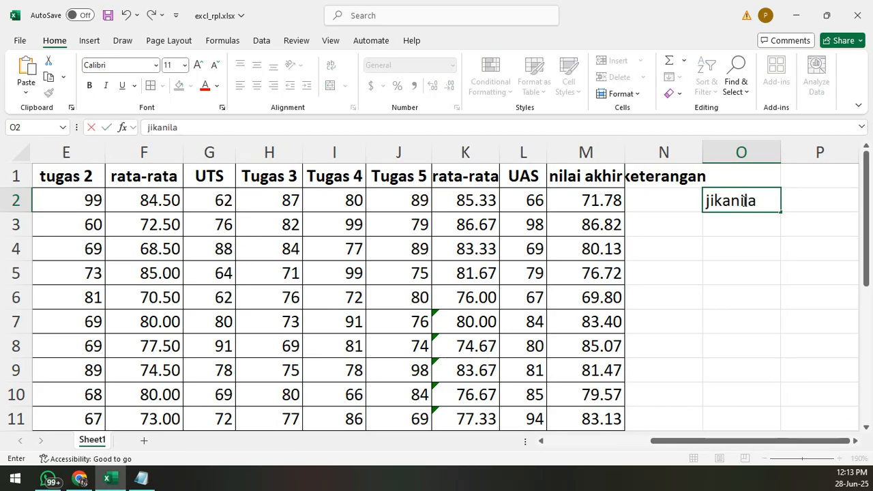
text(i kurang da)
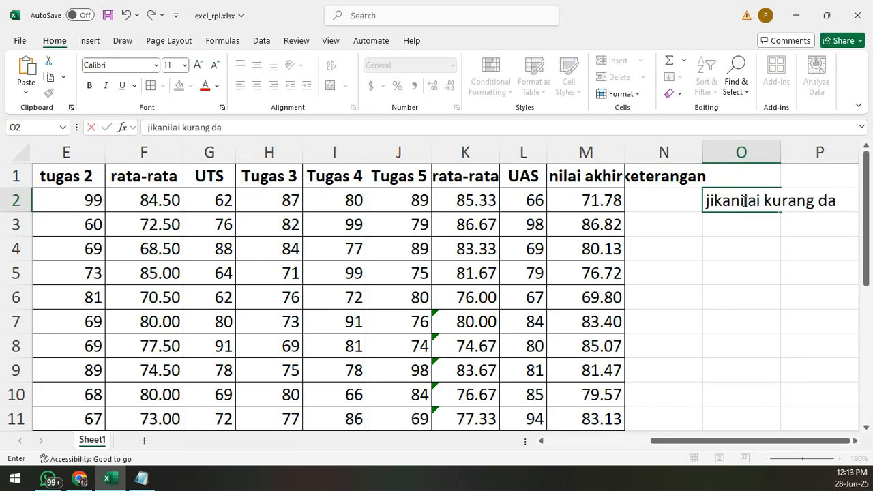
text(ri 85, ma)
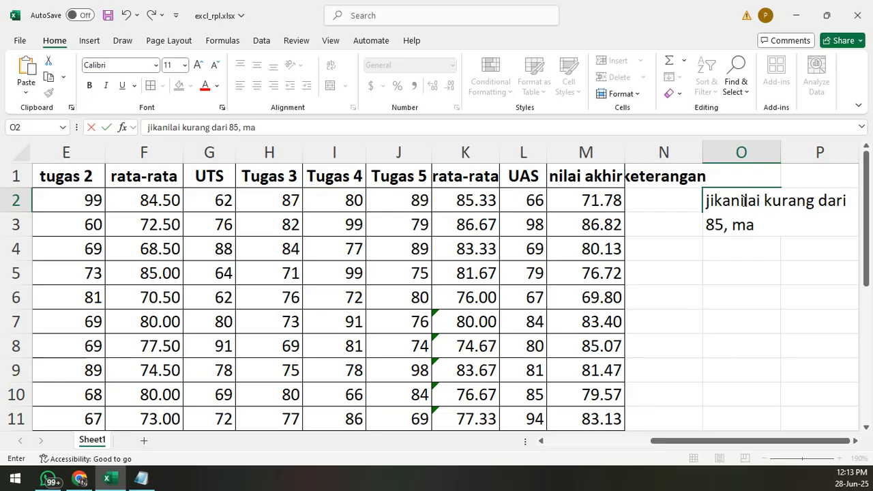
text(ka mhsw harus )
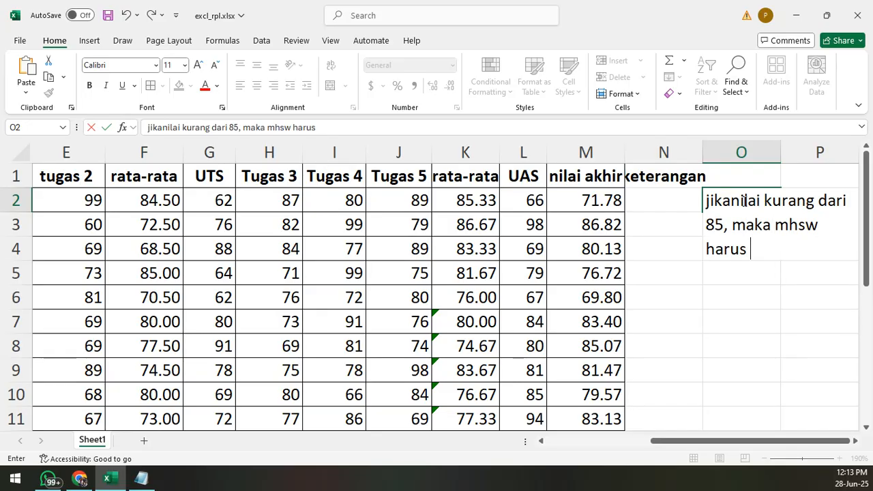
text(remidi)
key(Return)
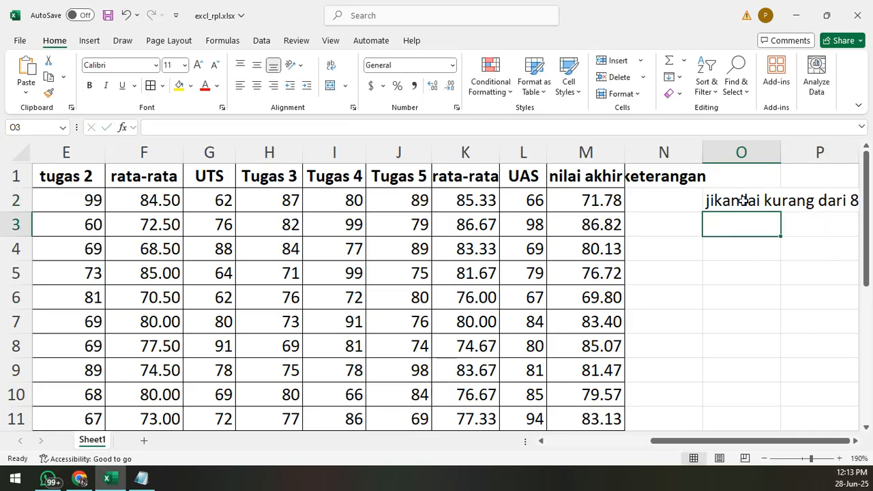
- Merge cells O2:O7 without centering and wrap the remidi note inside the merged cell
click(747, 201)
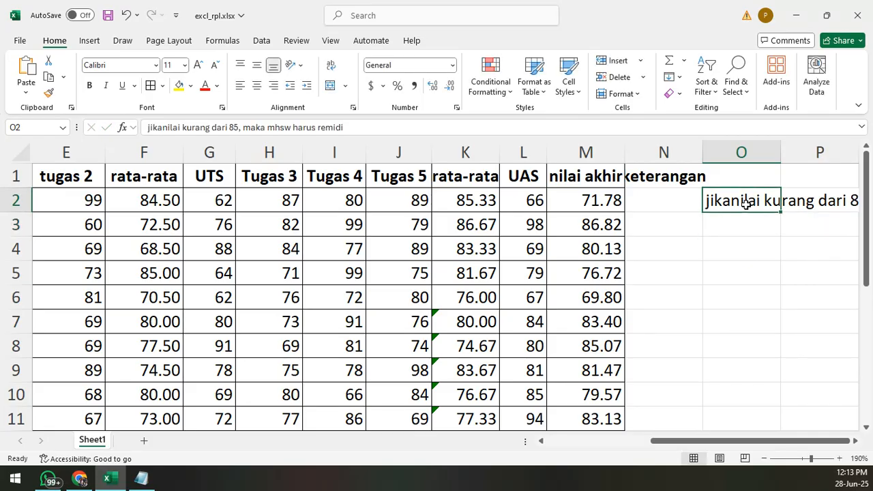
drag(741, 201, 754, 316)
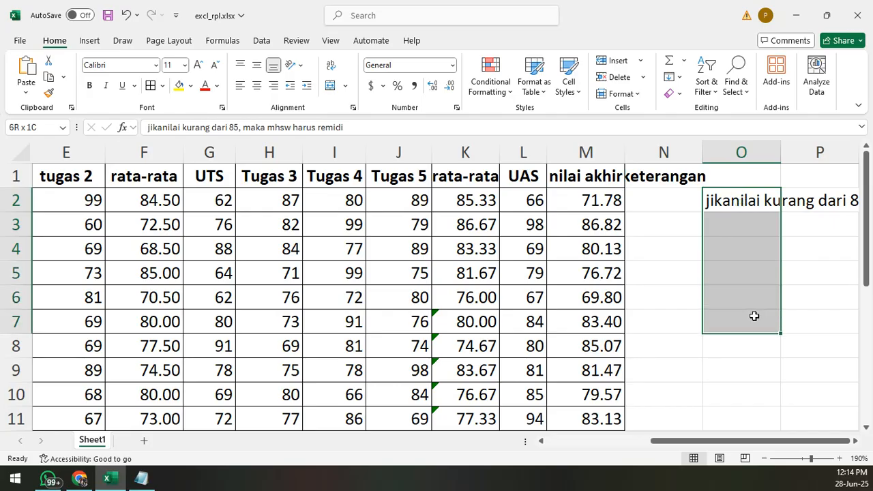
right_click(721, 229)
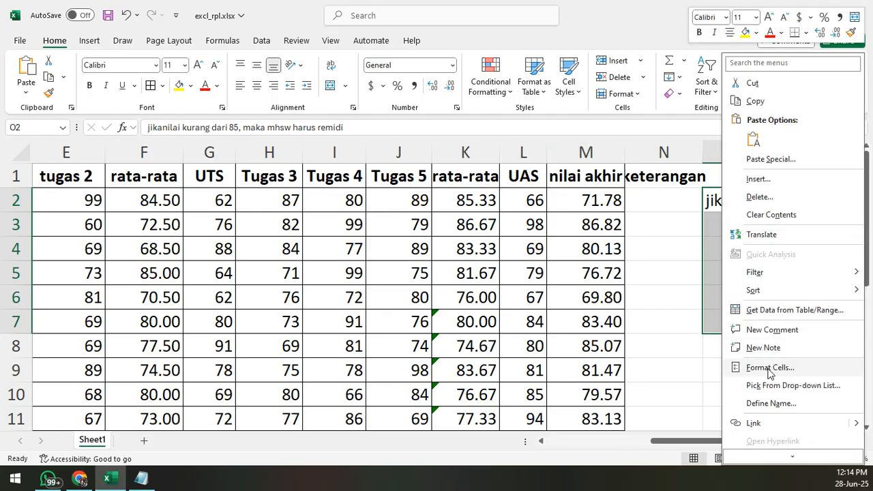
click(345, 85)
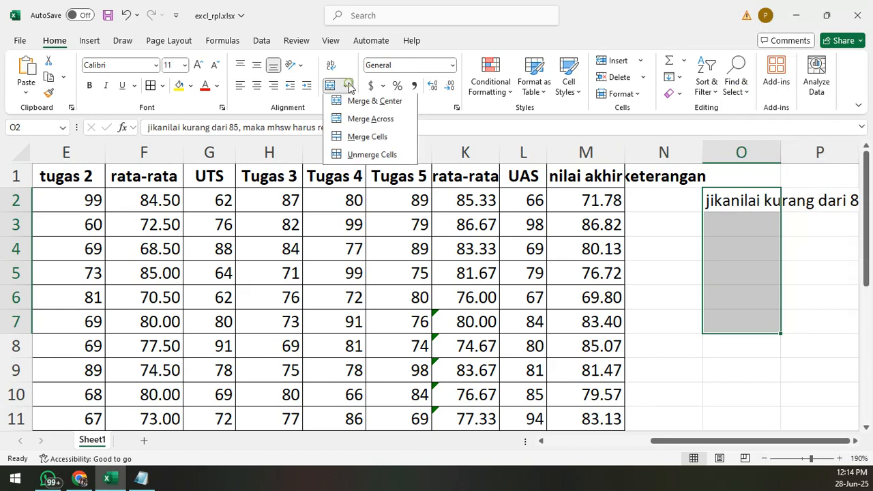
click(366, 139)
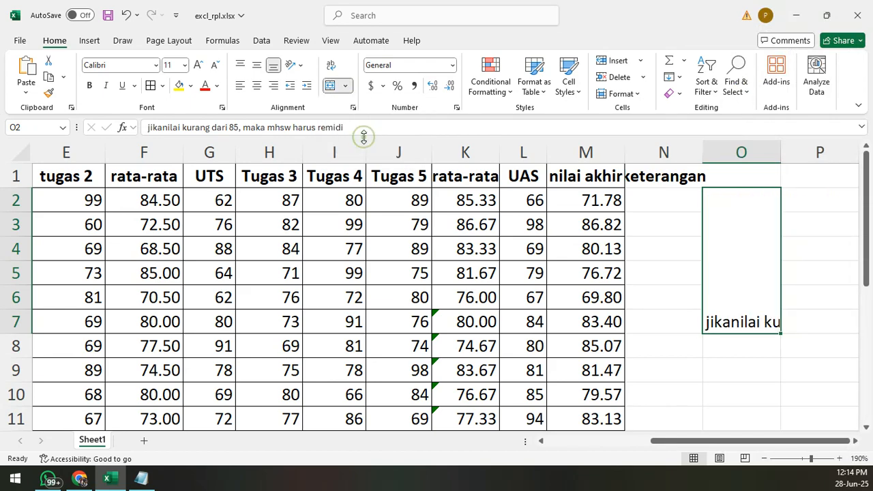
click(330, 67)
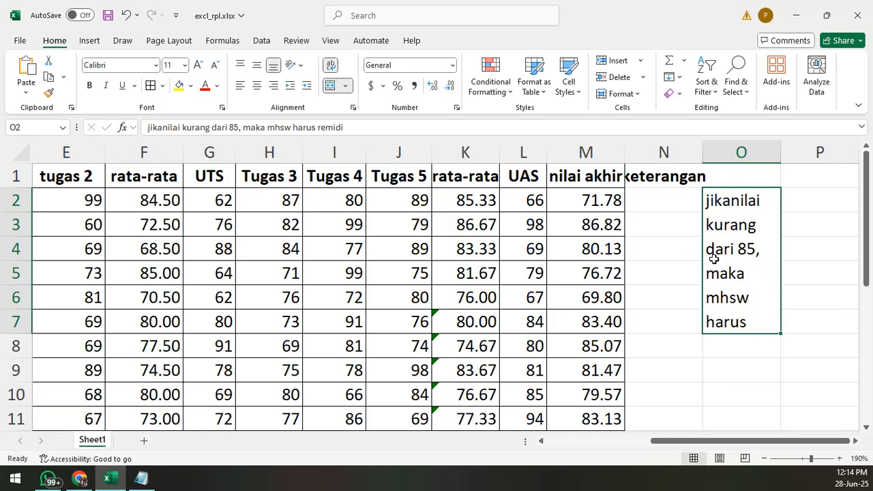
- Reduce the remidi note's font size to 8 and centre it horizontally and vertically in its merged cell
click(214, 65)
click(214, 65)
click(214, 65)
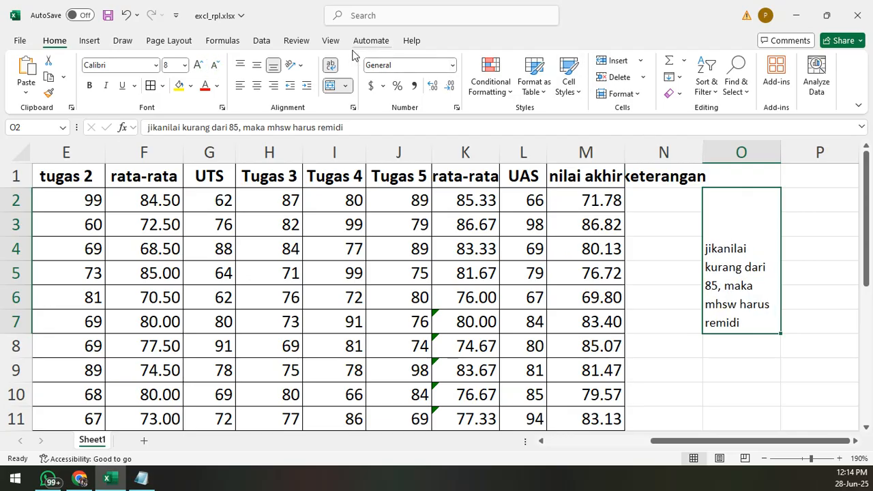
click(257, 85)
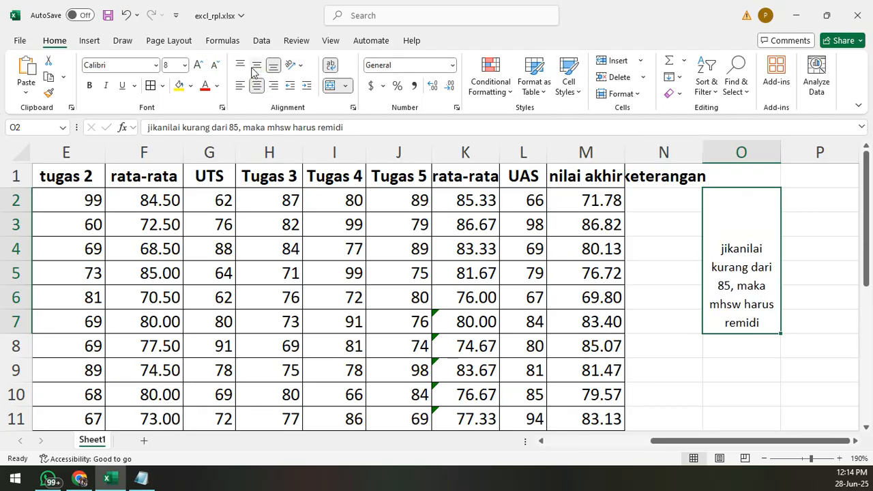
click(257, 65)
click(804, 285)
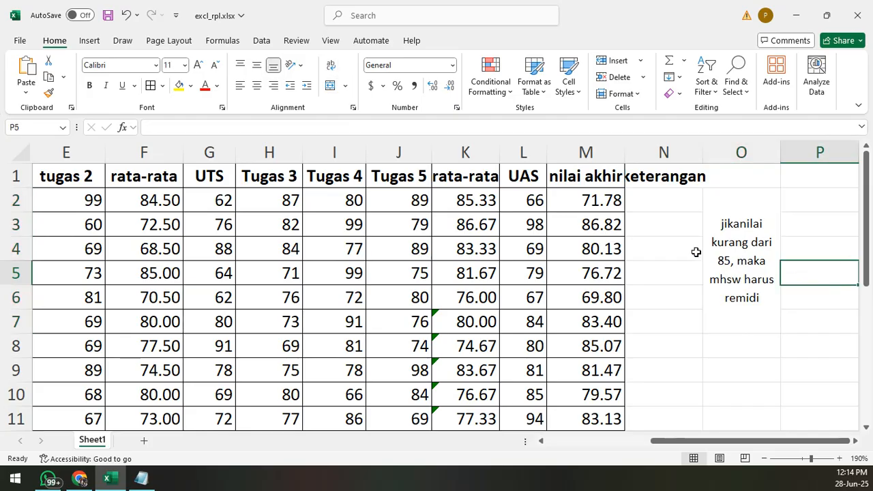
- Switch to Notepad and add several blank lines below the nilai akhir formula
click(141, 478)
key(Return)
key(Return)
key(Return)
key(Return)
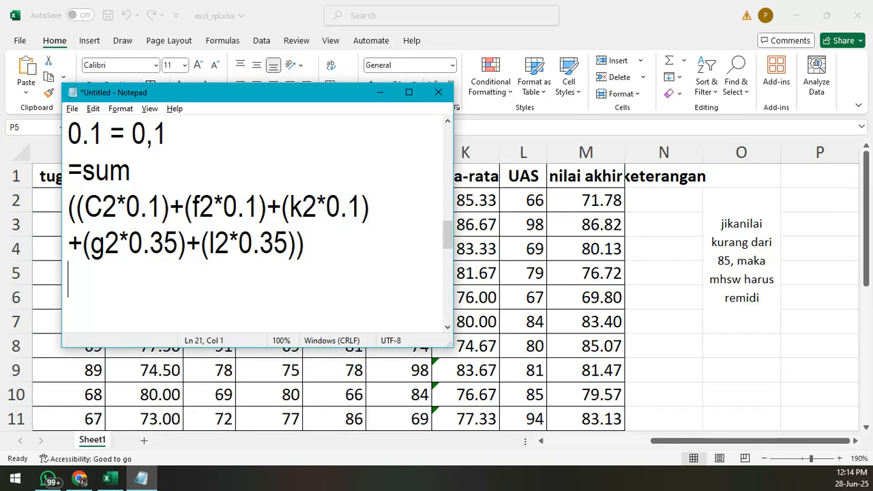
key(Return)
key(Up)
key(Up)
key(Up)
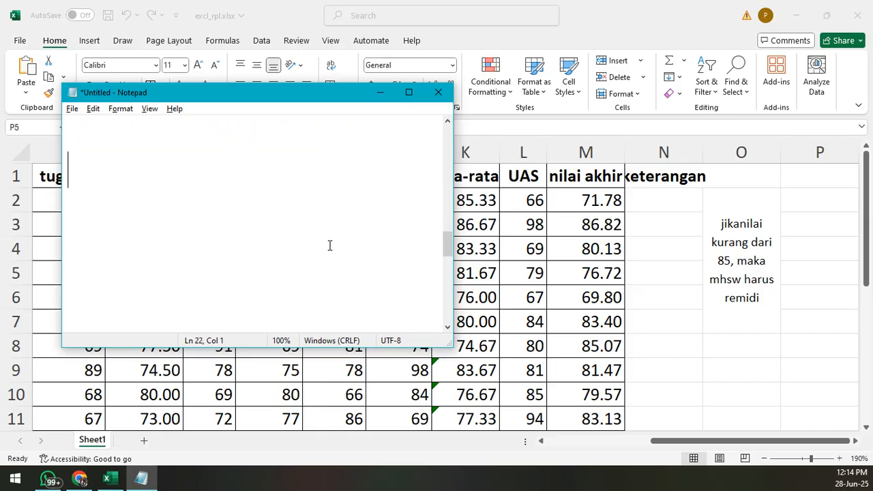
- Write the condition "Jika nilai akhir kurang dari 85" below the formula in Notepad
text(Jika ni)
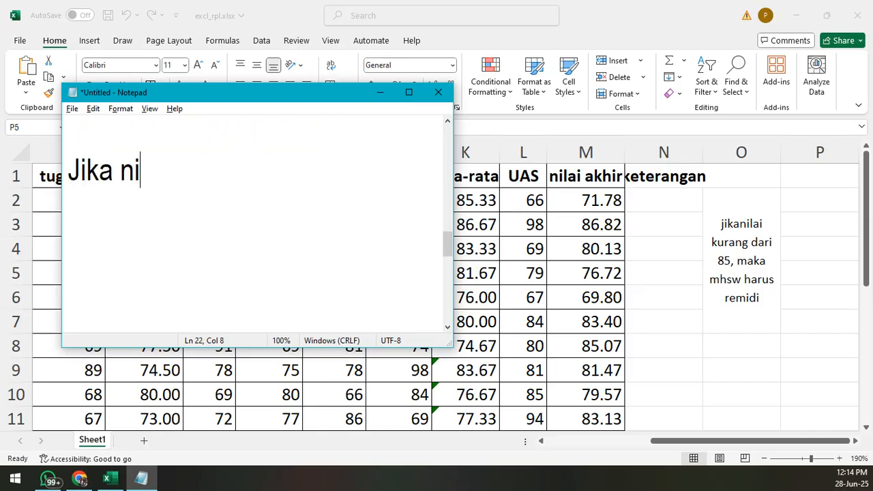
text(lai akh)
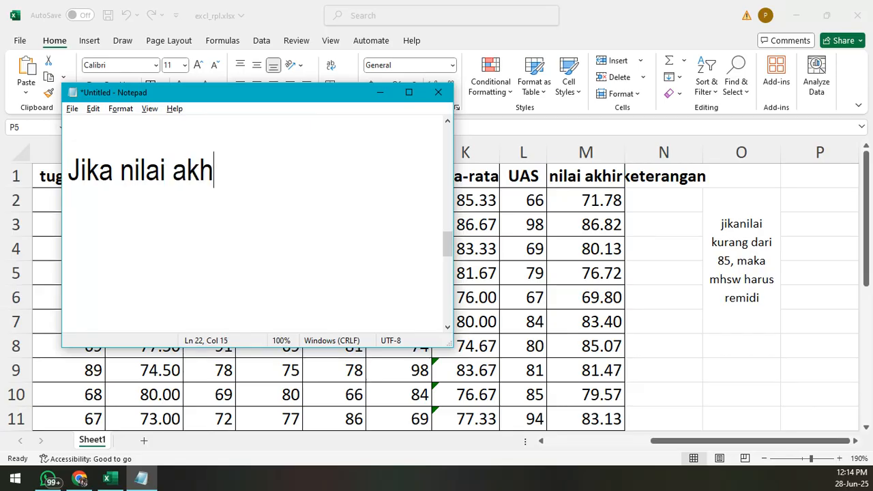
text(ir kuran)
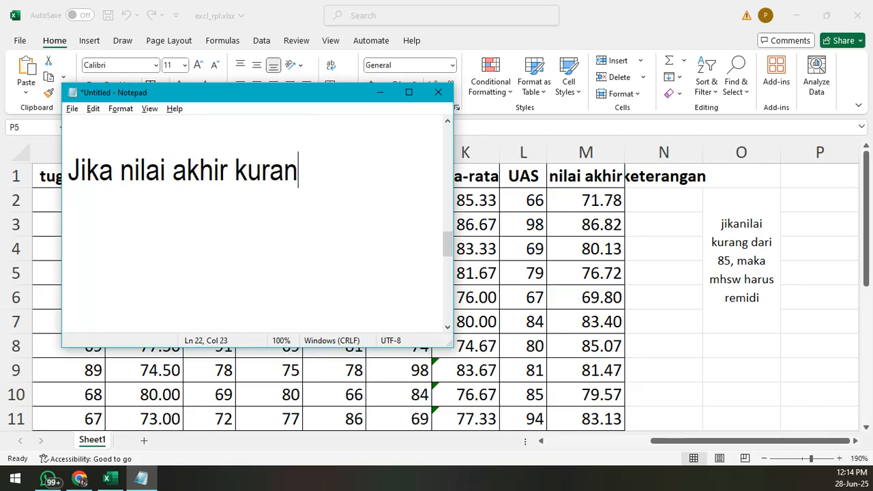
text(g dari 85)
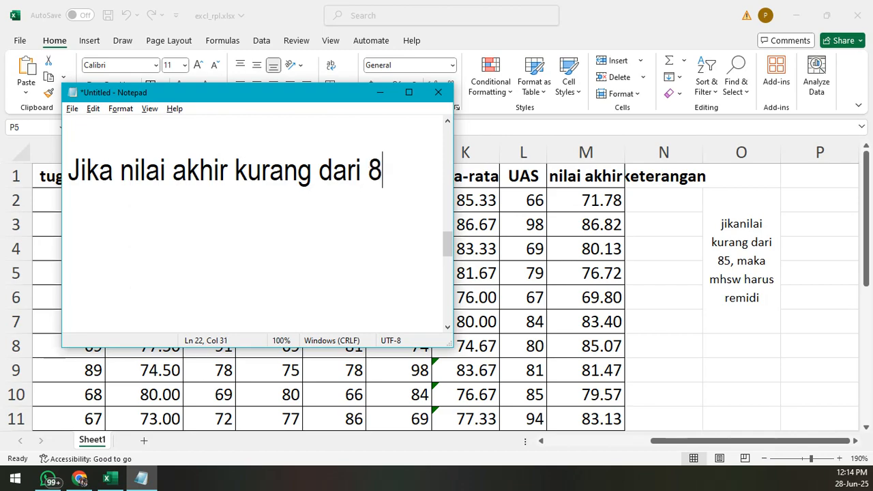
- Continue the condition in Notepad with "maka mahasiswa tersebut" and "harus remidi" on separate lines
key(Return)
text(maha)
key(BackSpace)
key(BackSpace)
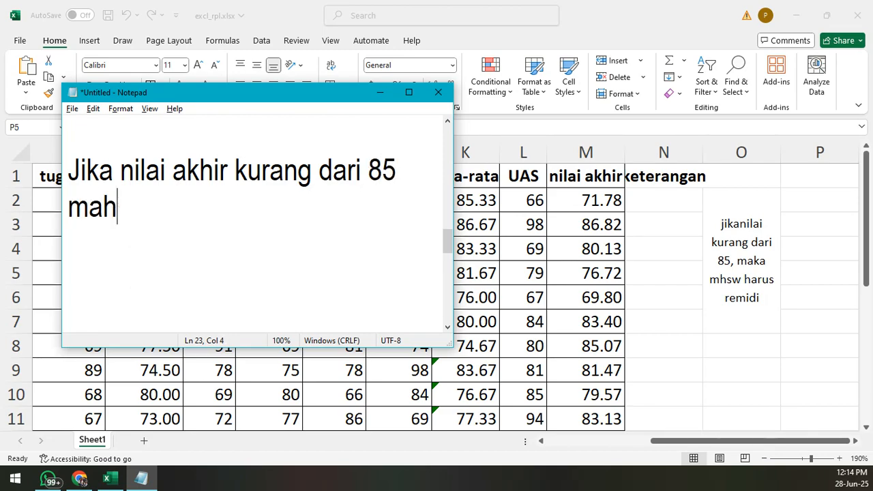
text(ka mahasisw)
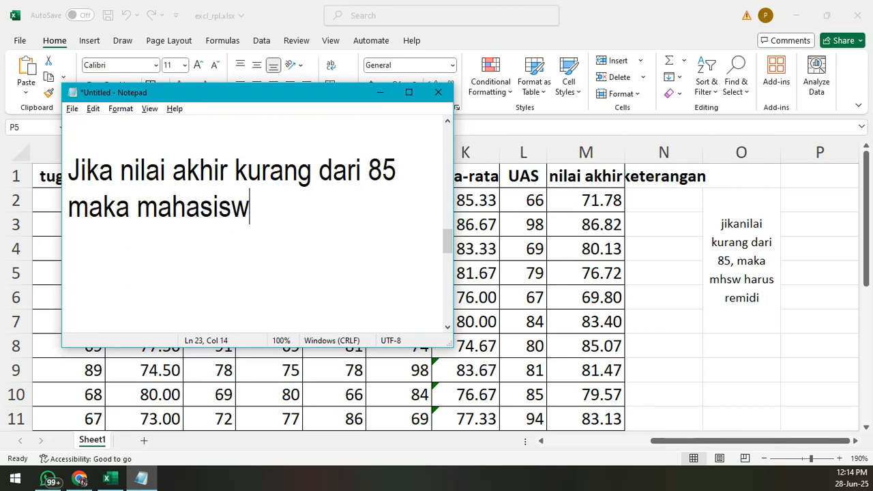
text(a tersebut)
key(Return)
text(h)
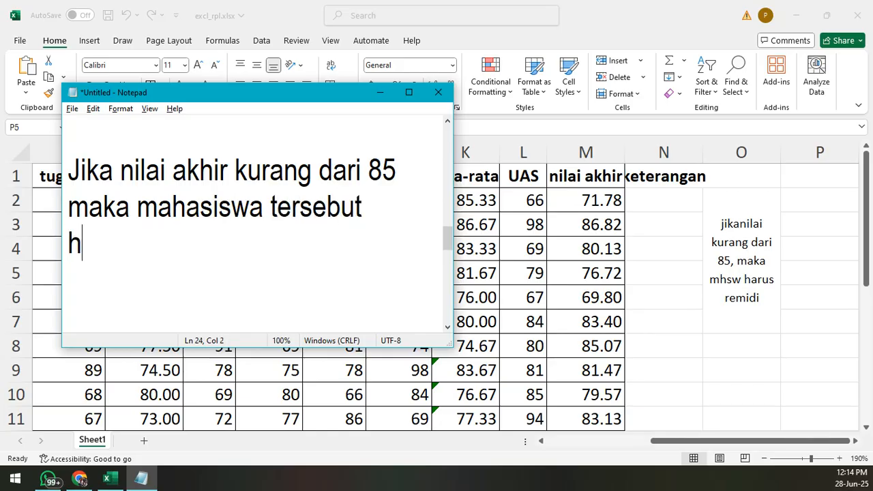
text(arus remidi)
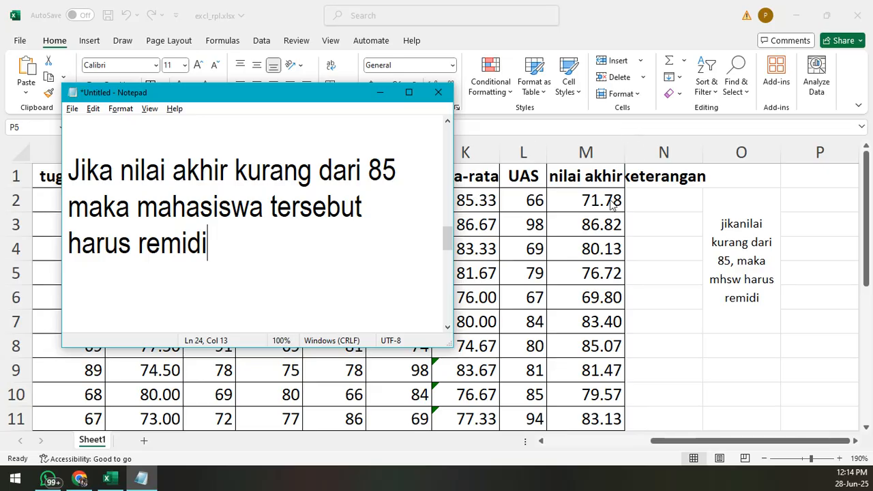
drag(219, 249, 66, 170)
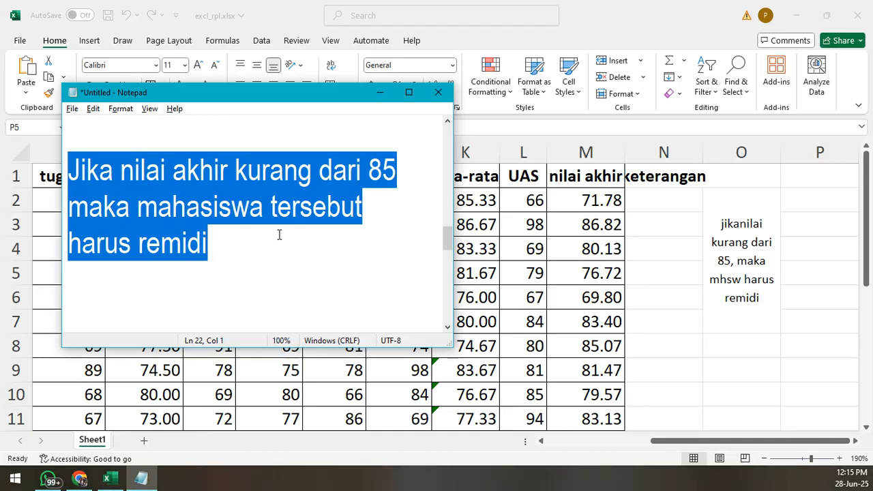
- Select keterangan cell N2 in Excel and return to the rule text in Notepad
click(661, 233)
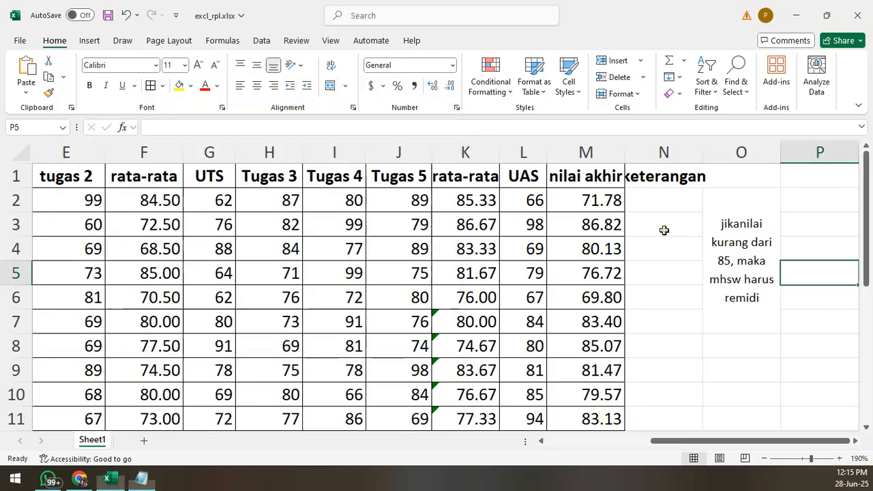
click(654, 200)
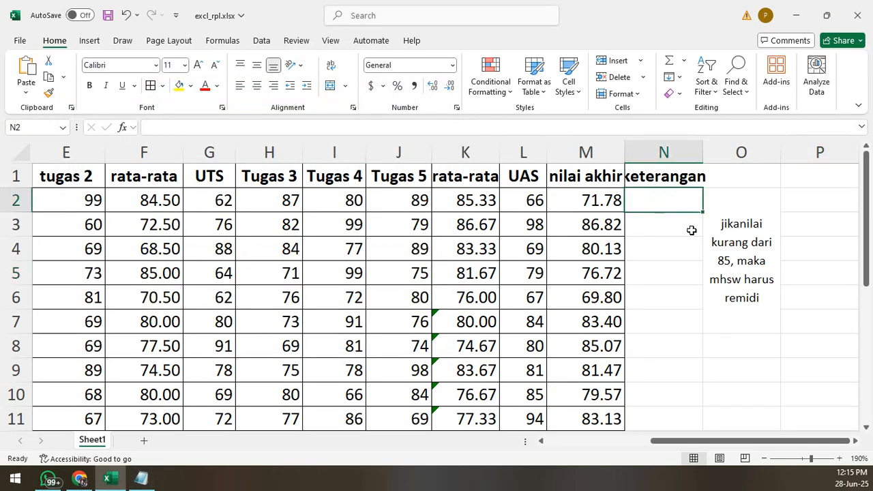
click(141, 478)
click(250, 255)
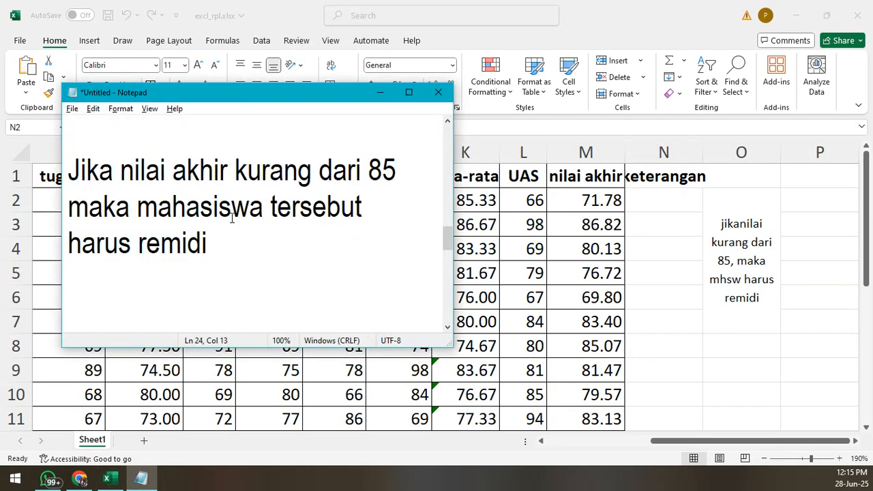
- Insert the cell reference "(M2)" after "nilai akhir" in the Notepad rule
click(228, 171)
drag(291, 95, 273, 86)
text(9)
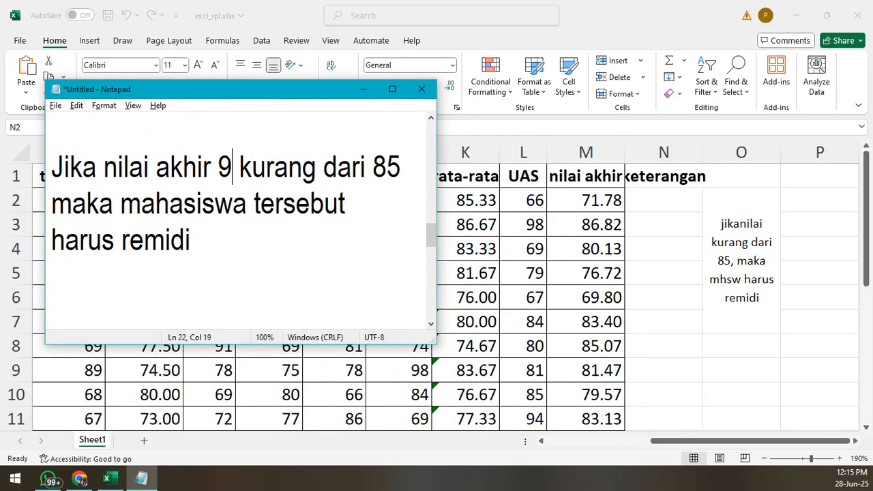
key(BackSpace)
text(9)
key(BackSpace)
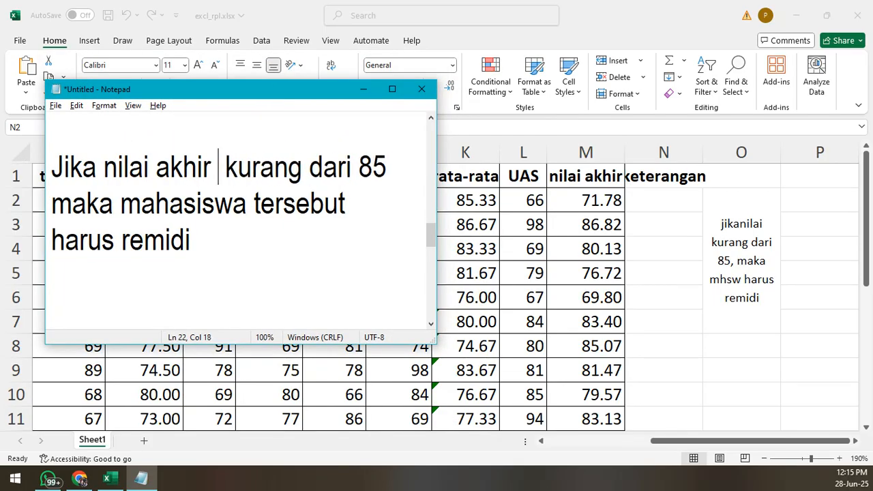
text((m)
key(BackSpace)
text(m2))
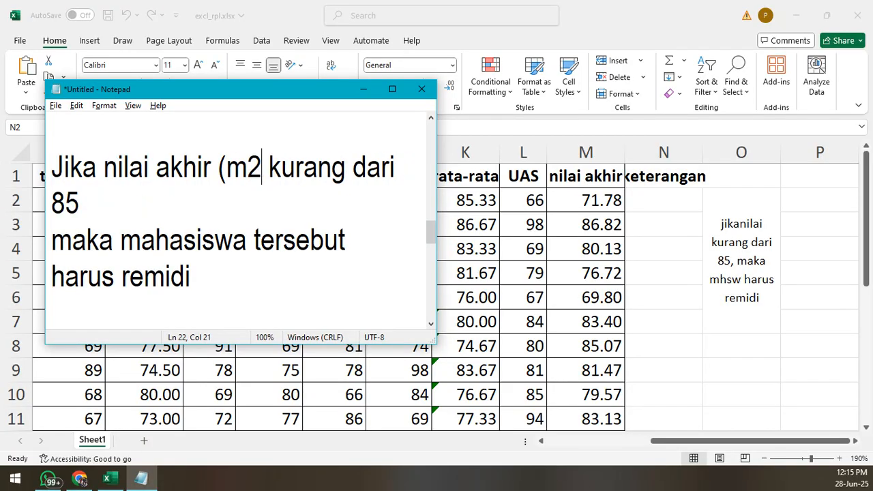
key(BackSpace)
key(BackSpace)
key(BackSpace)
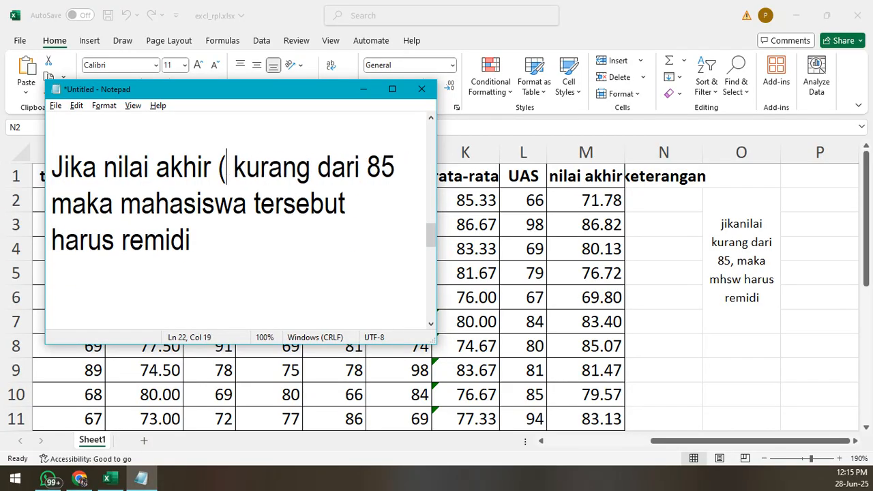
text(M2))
- Append the cell reference "(N2)" after "harus remidi" at the end of the rule
key(End)
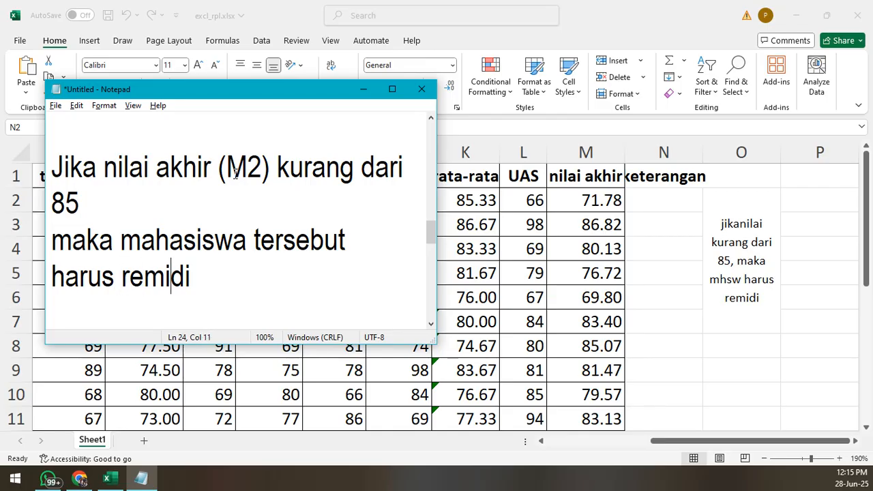
key(Right)
key(Right)
text((N2))
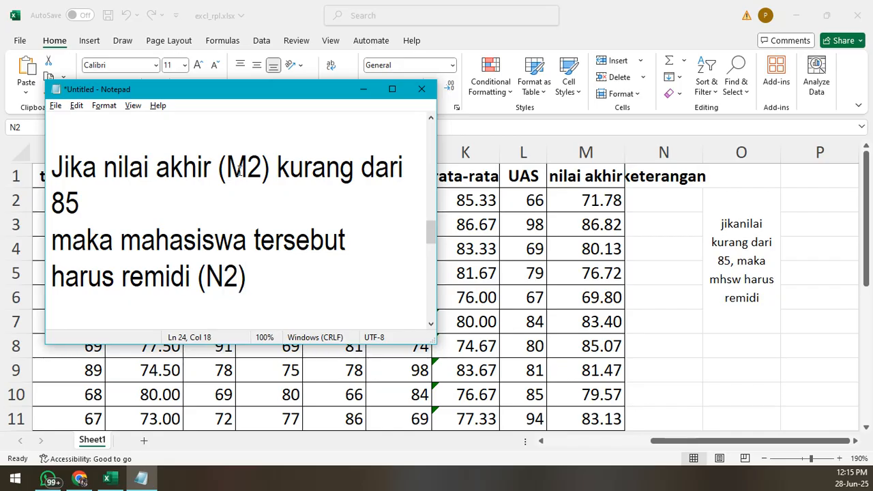
- Recheck cell N2 in Excel, and start a new line in Notepad one blank line below the rule
click(657, 207)
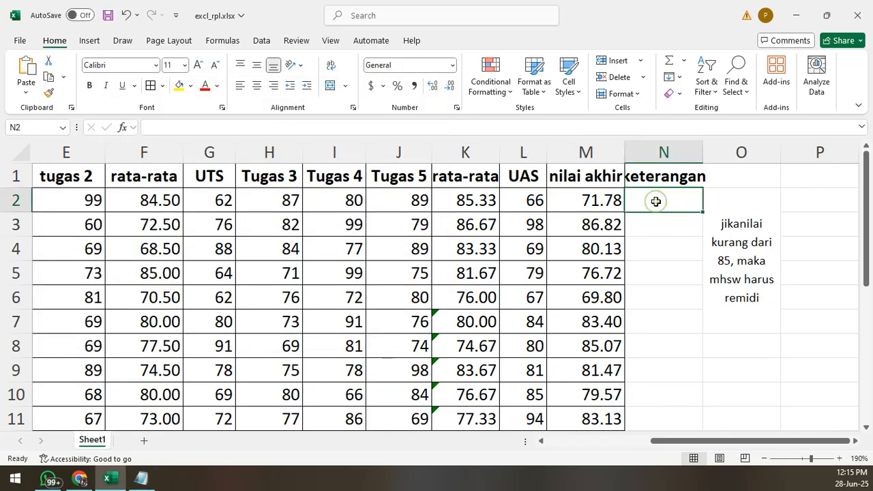
click(141, 478)
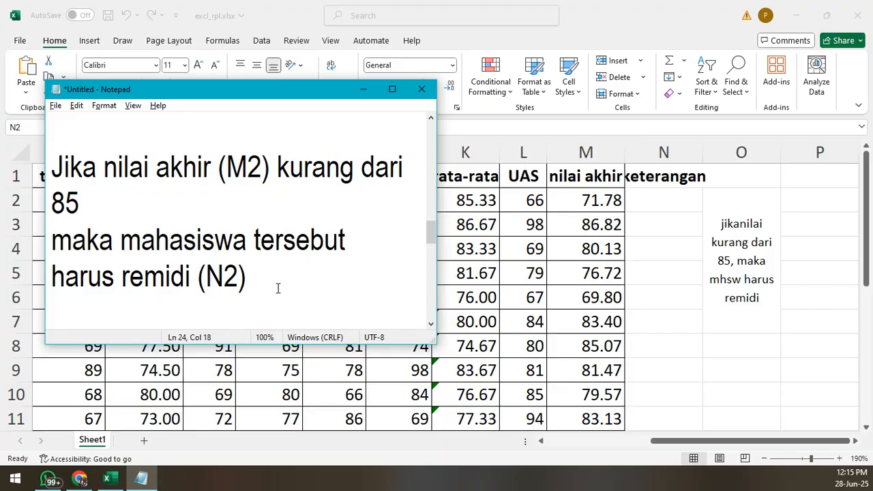
key(Return)
key(Return)
key(Return)
key(Return)
key(Return)
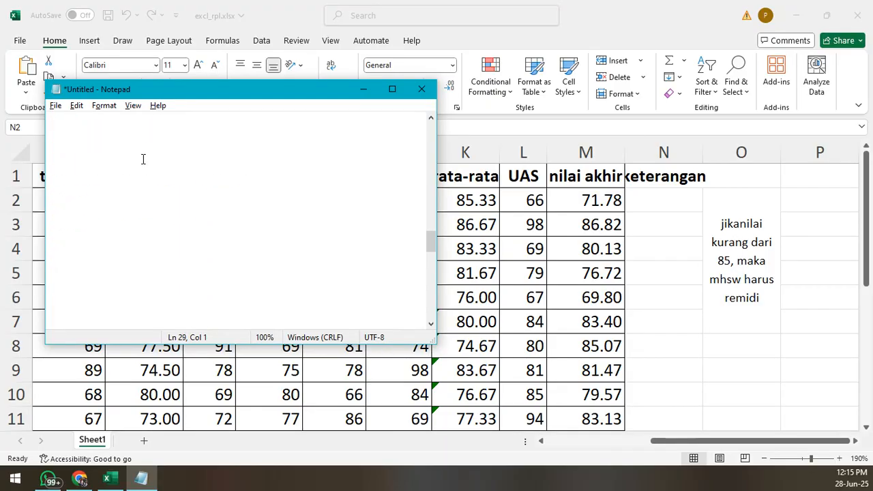
key(BackSpace)
key(BackSpace)
key(BackSpace)
- Write the start of the keterangan formula as =IF(M2<85 in Notepad
text(=IF if)
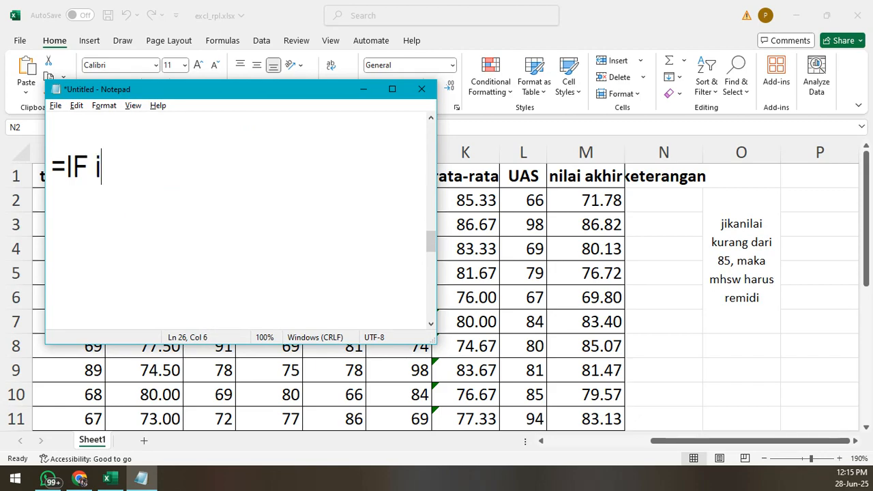
key(BackSpace)
key(BackSpace)
key(BackSpace)
text((M)
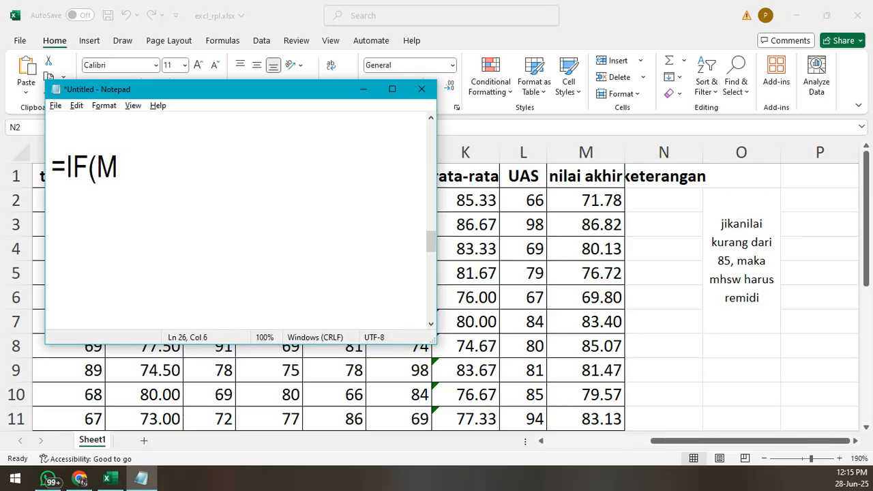
text(2<85)
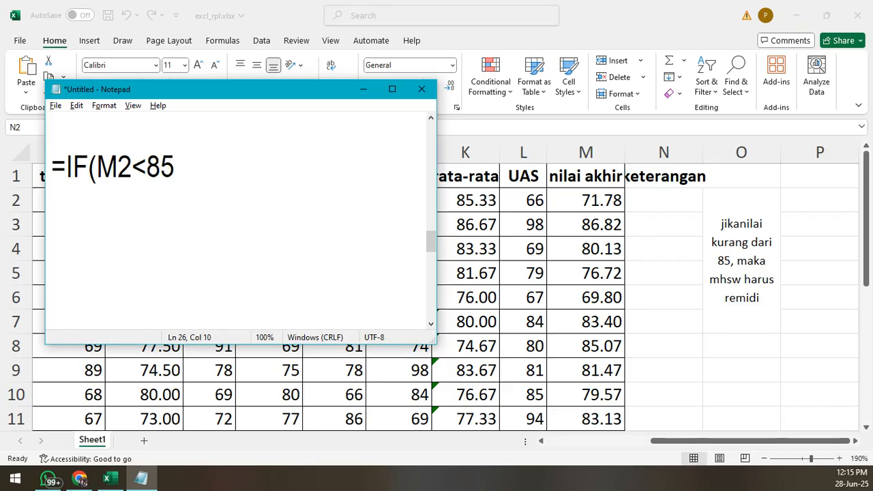
- Change the comparison in the IF formula to less than or equal, giving M2<=85
key(Left)
key(Left)
text(=)
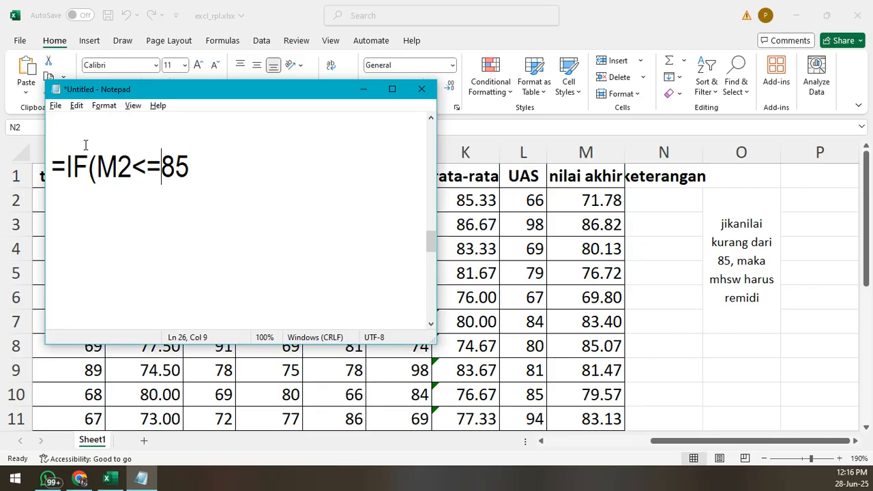
- Append the true result "Remidi" in quotation marks to the IF formula, with a comma before and after it
key(End)
text(,"Remidi)
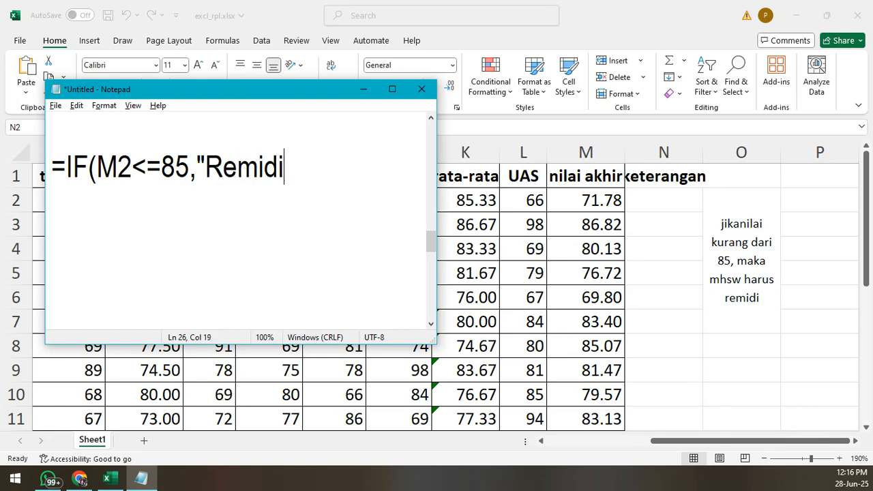
text(",)
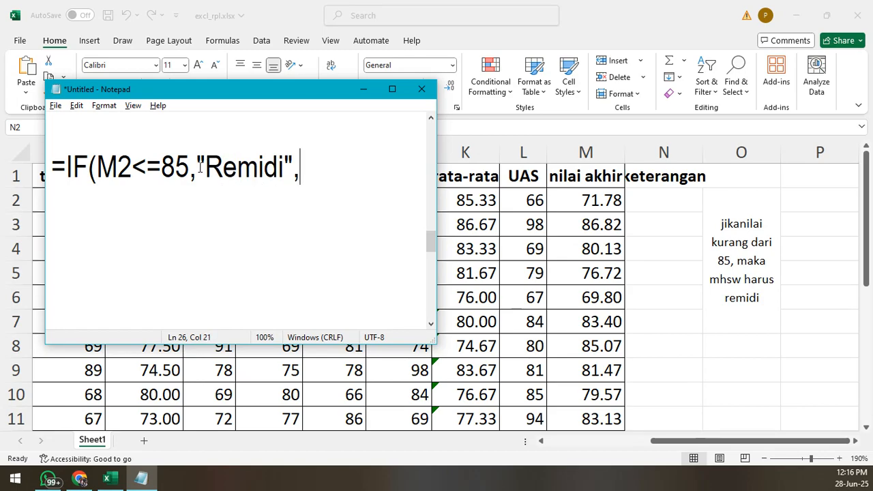
- Examine the quoted "Remidi" text and its quotation marks in the IF formula, and compare the formula with the written rule
mouse_move(196, 162)
mouse_down()
mouse_move(295, 164)
mouse_move(205, 164)
mouse_up()
click(269, 192)
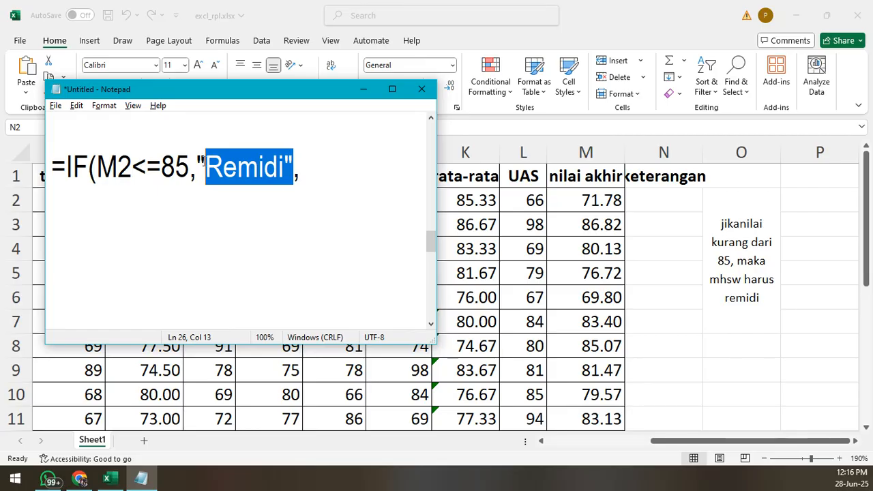
click(208, 167)
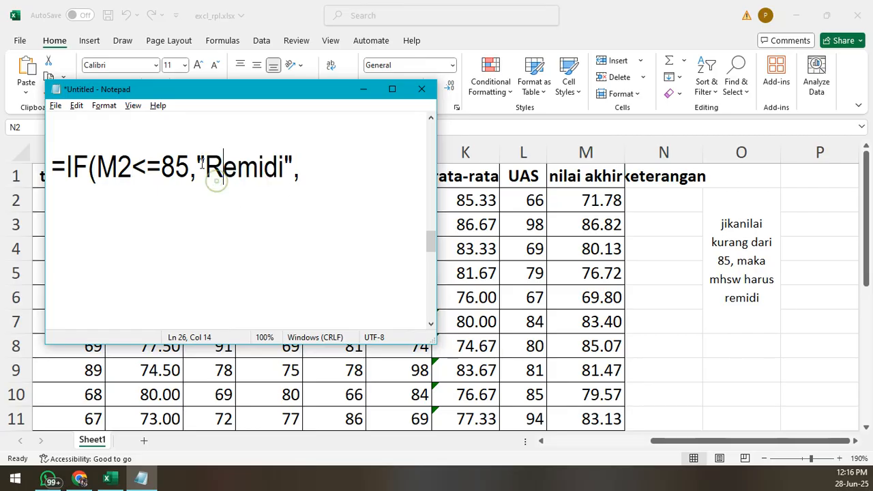
drag(196, 164, 276, 172)
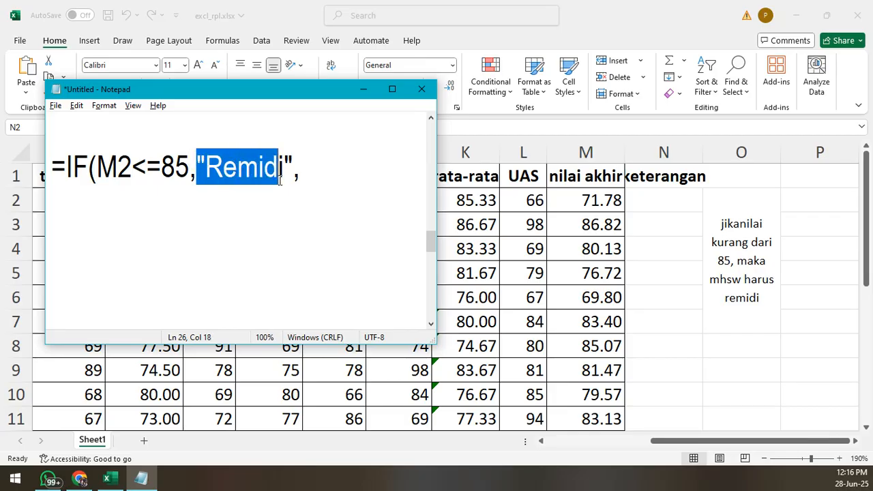
click(276, 188)
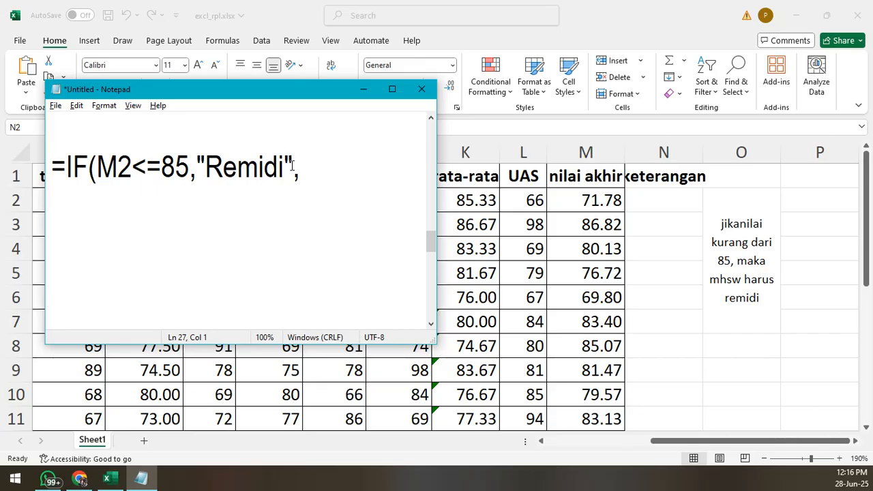
drag(288, 167, 208, 170)
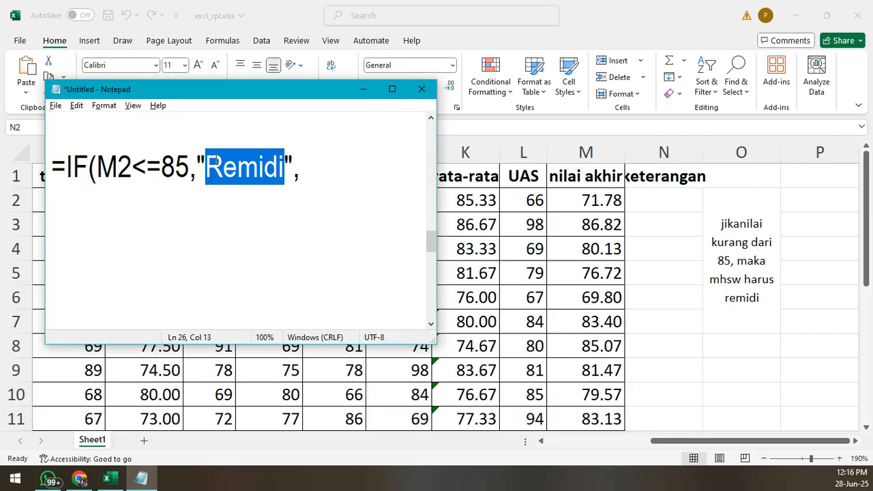
click(210, 163)
click(293, 167)
drag(293, 167, 285, 166)
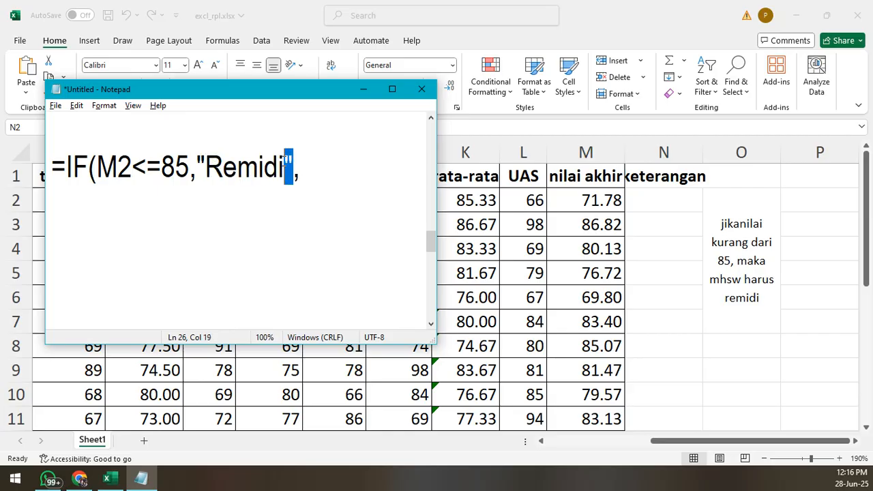
drag(207, 165, 293, 176)
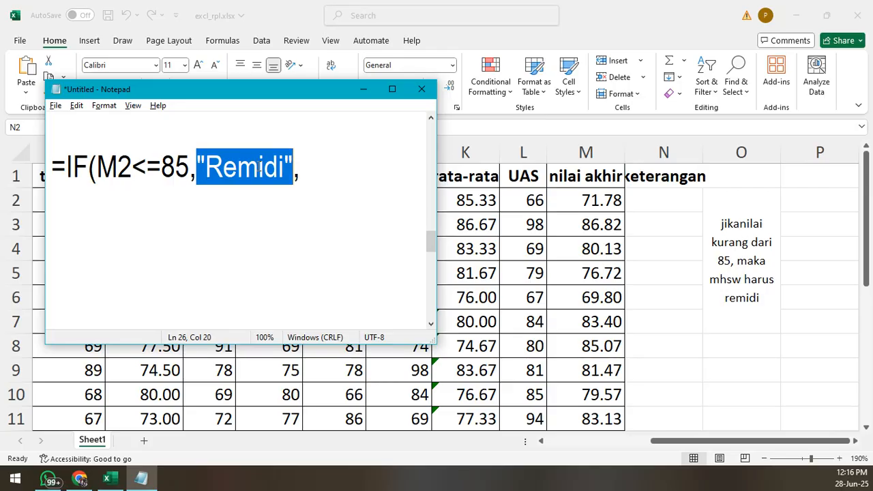
click(295, 167)
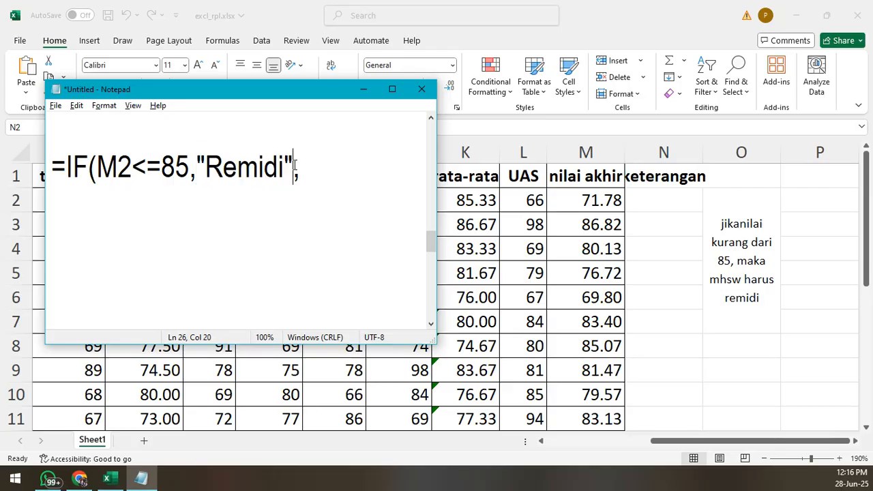
click(310, 168)
drag(290, 165, 197, 166)
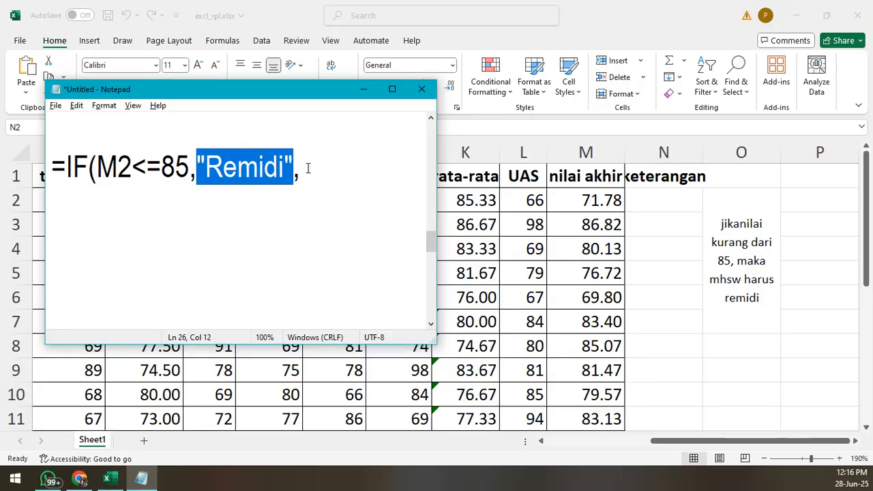
click(307, 168)
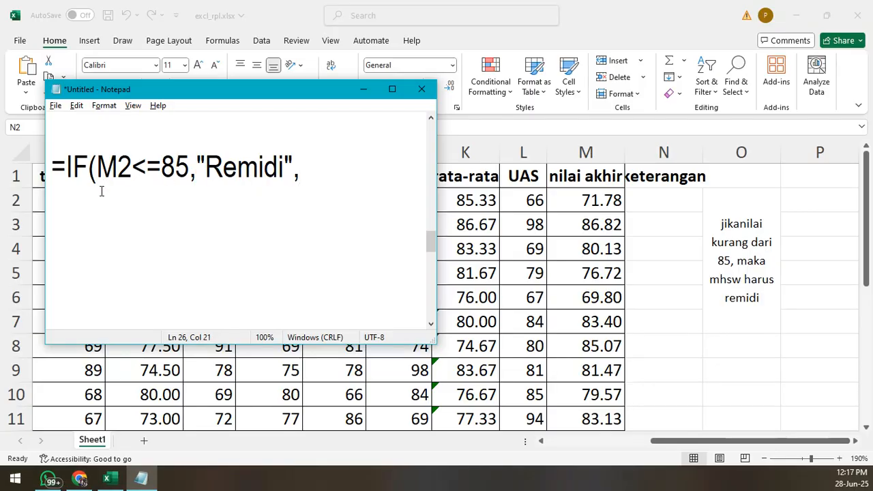
scroll(172, 178, up, 1)
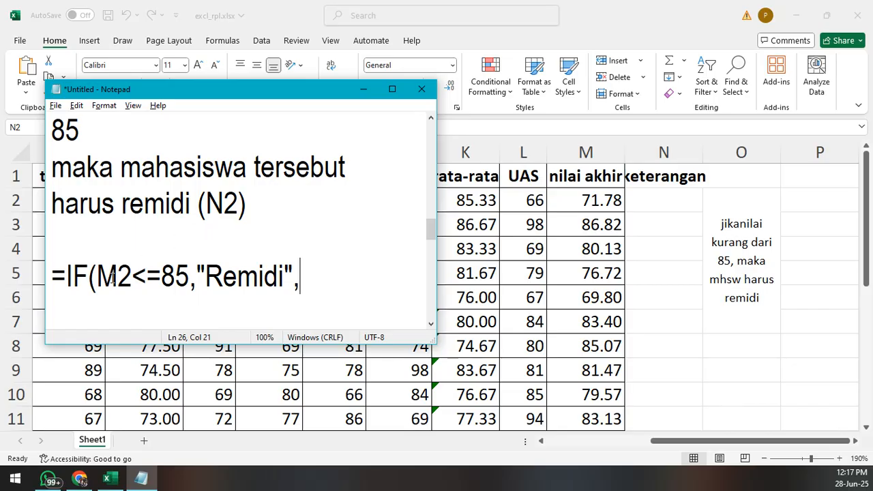
- Append the false result "Lulus" in quotation marks and a closing parenthesis to the IF formula in Notepad
scroll(240, 280, down, 2)
scroll(205, 228, up, 2)
scroll(204, 230, down, 1)
scroll(206, 232, up, 1)
scroll(202, 230, down, 1)
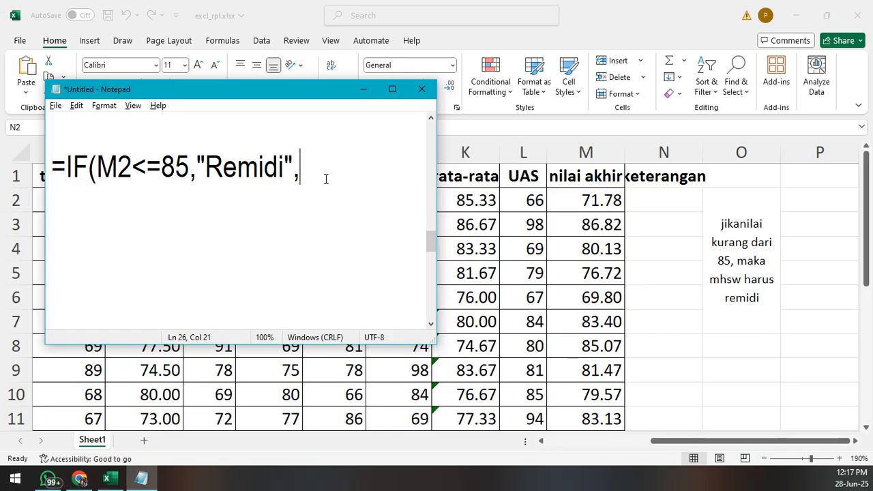
text(")
text(Lu)
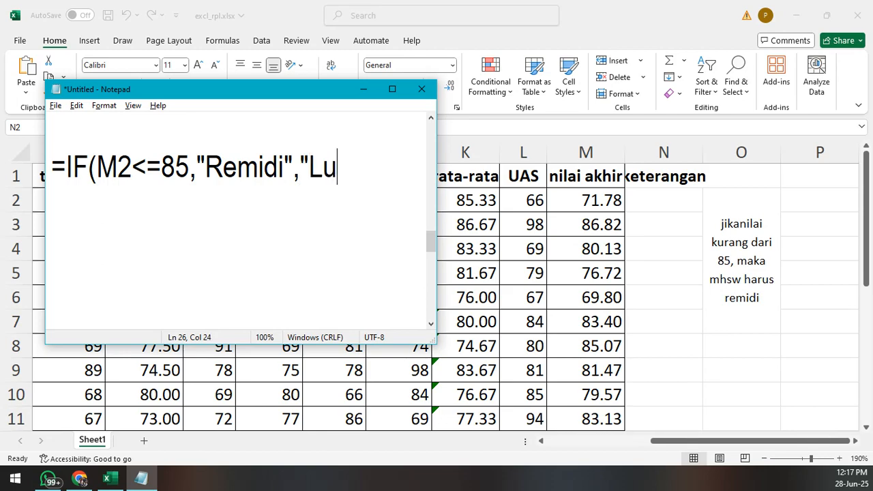
text(lus"))
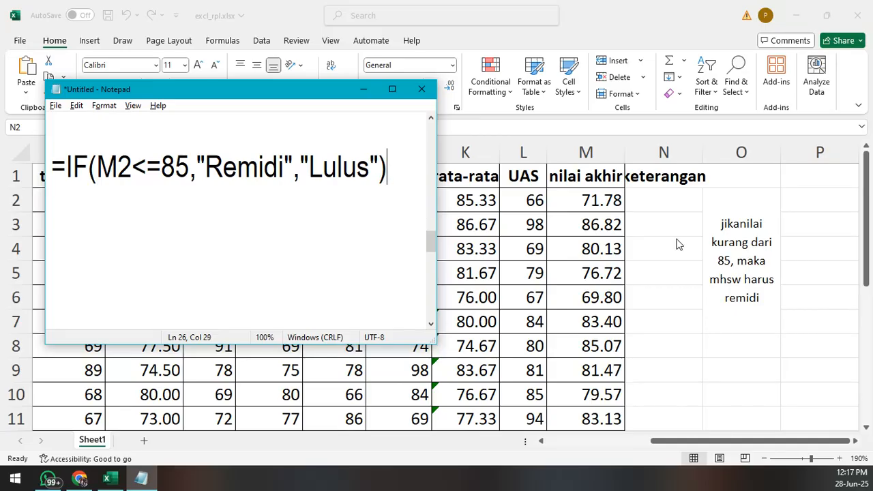
- Switch to Excel and enter =IF(M2<=85,"Remidi","Lulus") in cell N2, referencing the nilai akhir cell in the same row
click(639, 204)
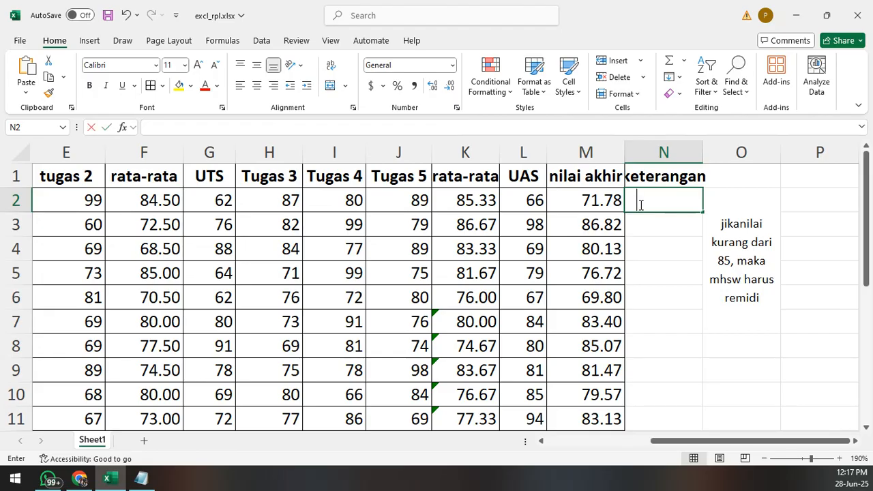
text(=if()
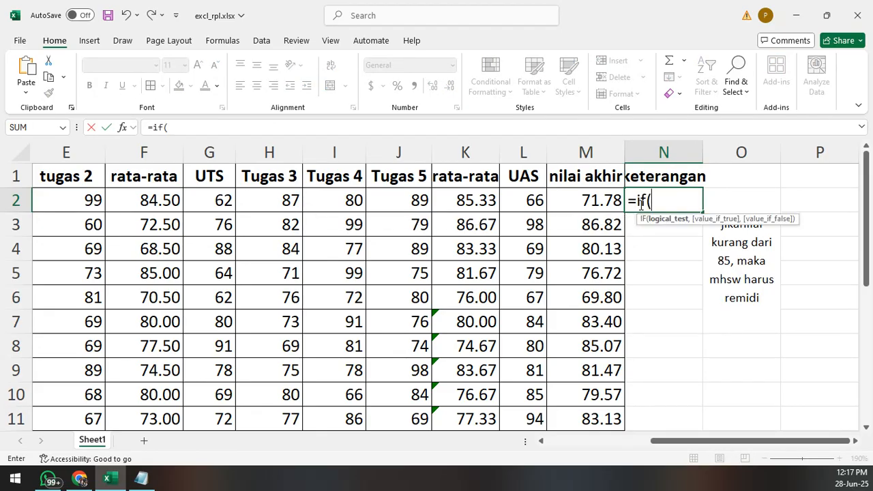
click(604, 200)
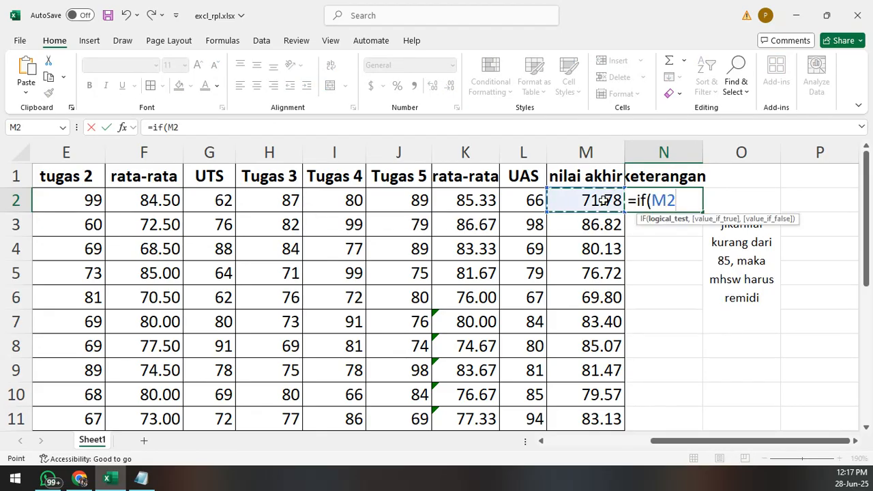
text(<=)
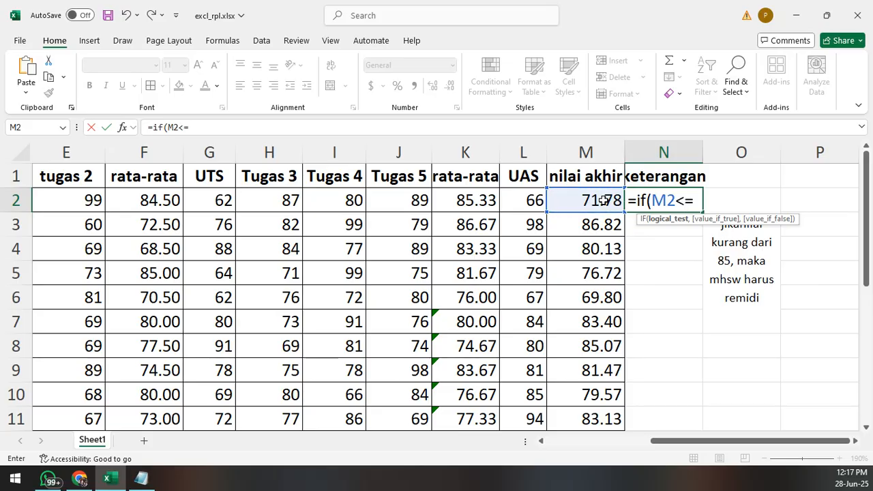
text(85,)
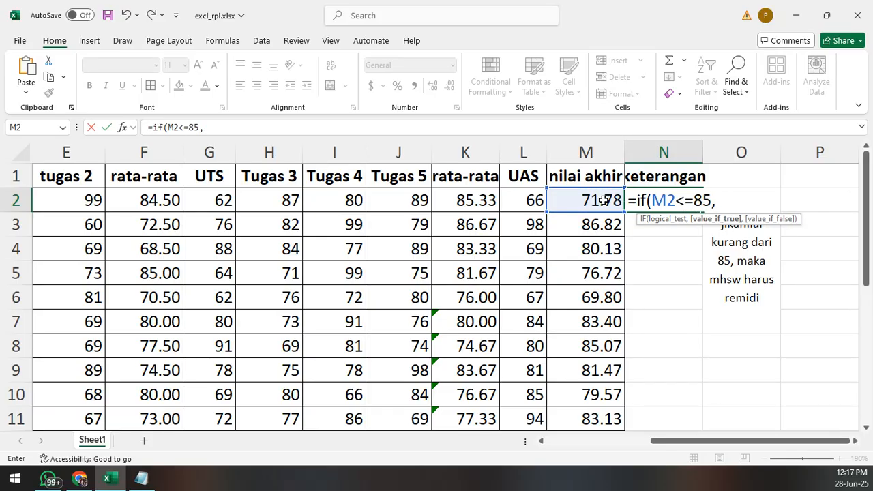
text("Remidi",")
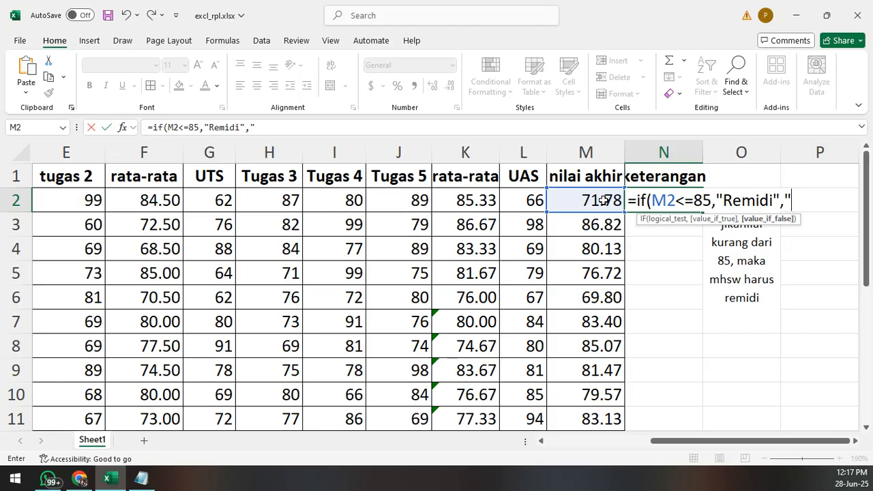
text(Lulus"))
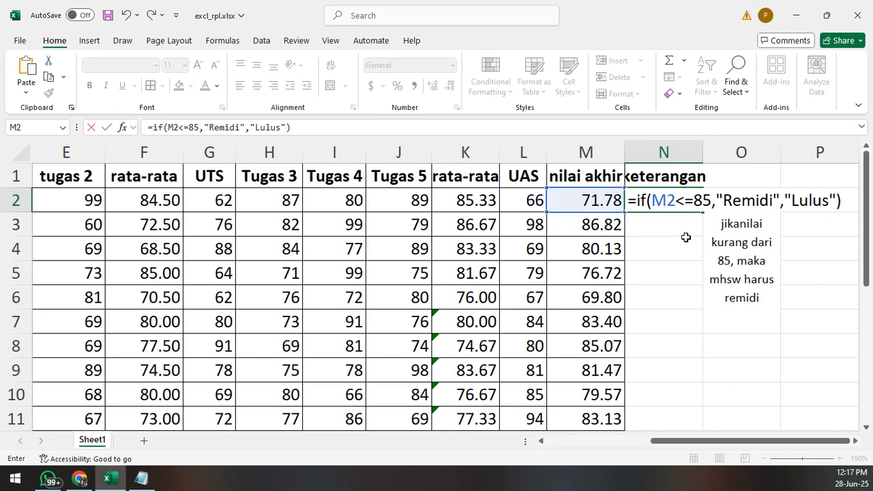
key(Return)
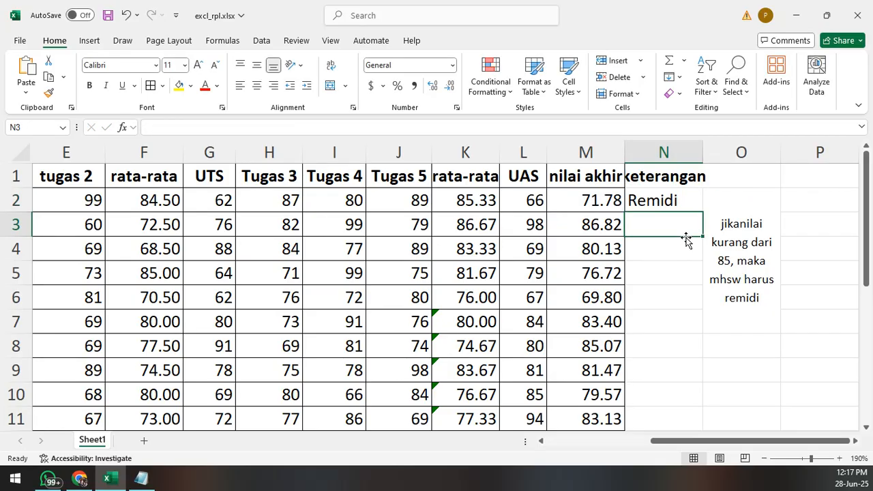
- Fill the IF formula from N2 down the keterangan column through N7
click(673, 200)
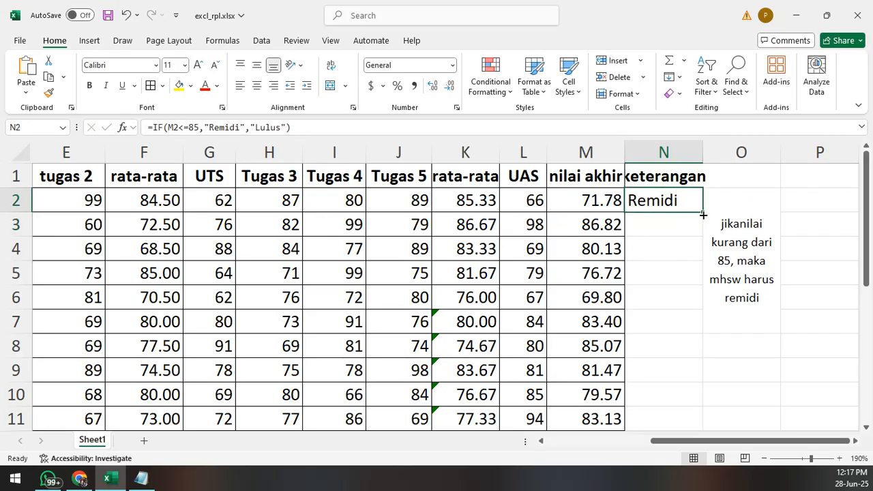
drag(703, 214, 701, 250)
click(647, 248)
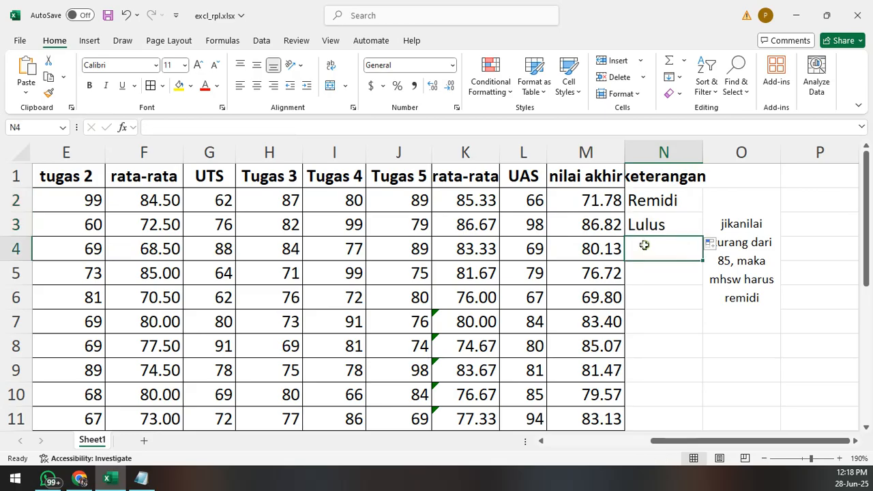
click(682, 230)
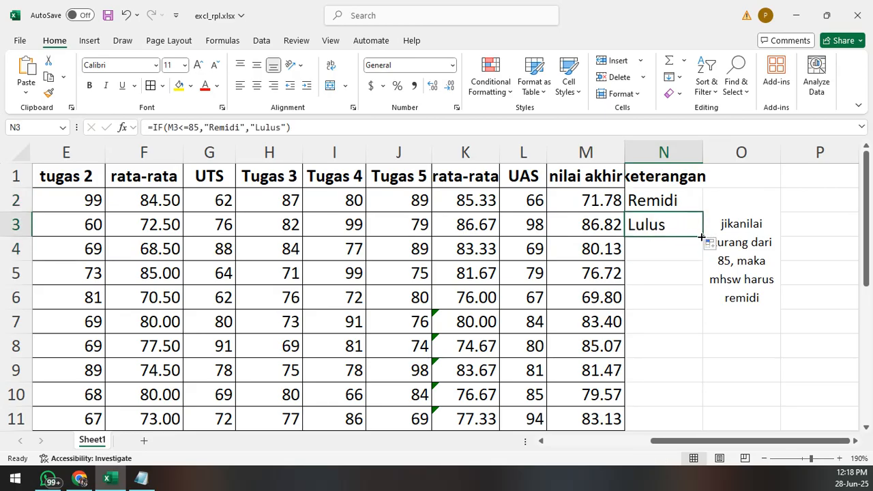
drag(705, 237, 685, 276)
scroll(687, 244, down, 1)
scroll(687, 244, up, 1)
drag(687, 245, 698, 327)
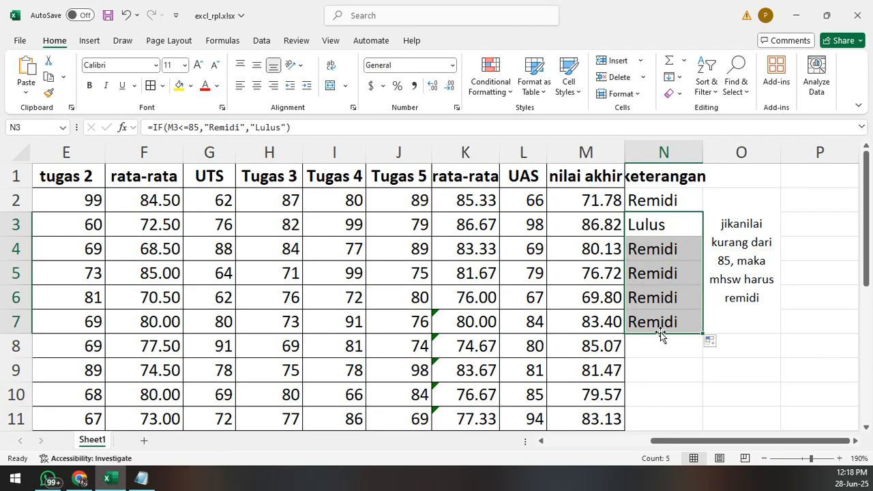
- Continue filling the IF formula from N7 down to N11, the last student row
scroll(624, 331, down, 1)
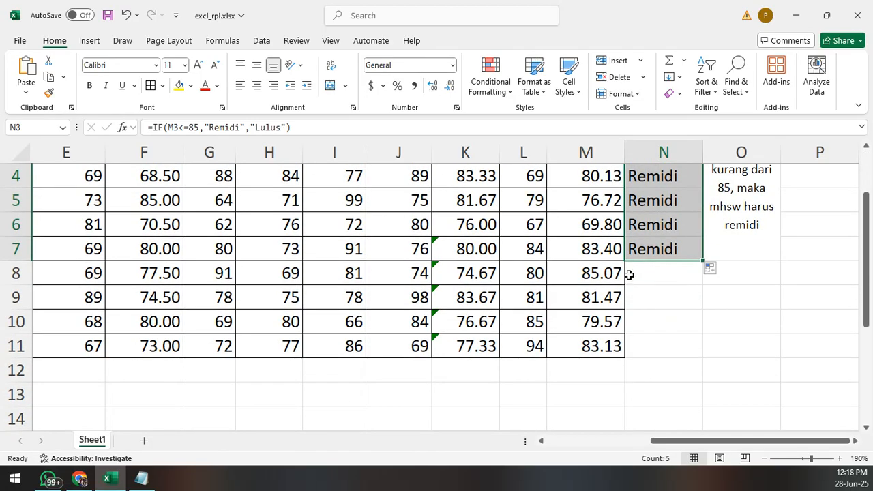
click(661, 249)
drag(702, 261, 701, 286)
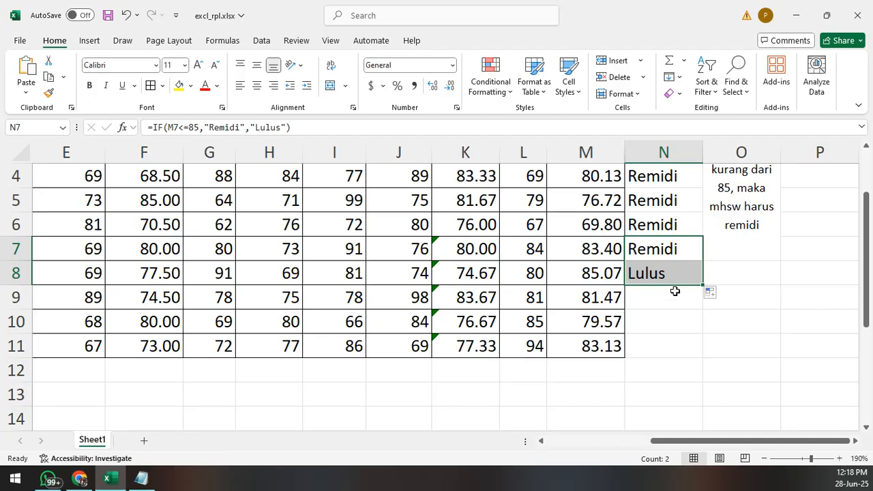
click(664, 297)
click(689, 268)
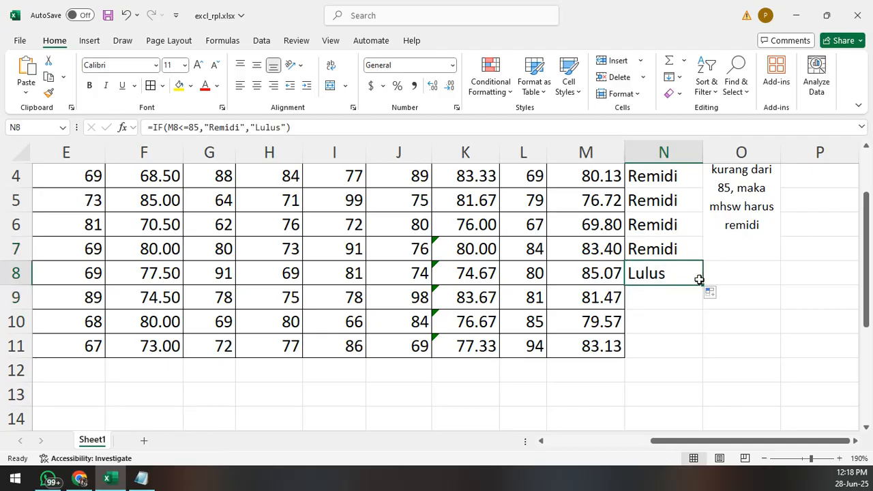
drag(703, 285, 697, 360)
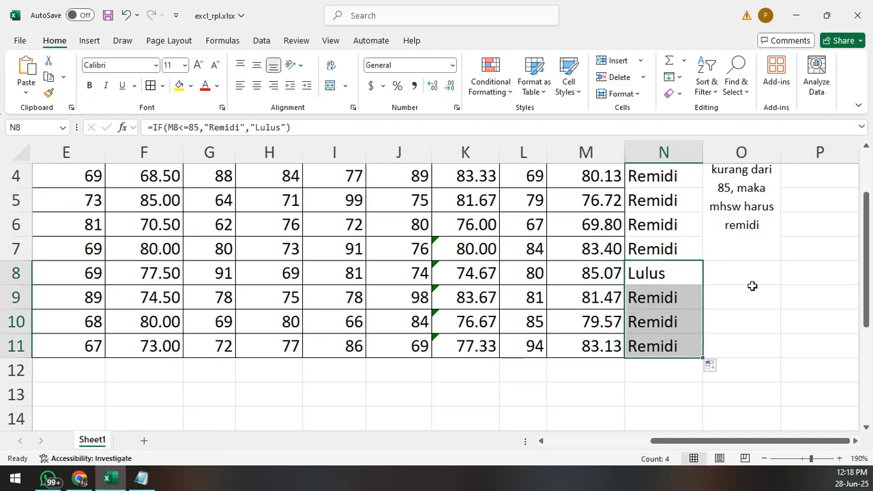
- Widen column N slightly so the keterangan header fits inside its cell
click(746, 277)
scroll(748, 278, up, 1)
scroll(748, 278, down, 1)
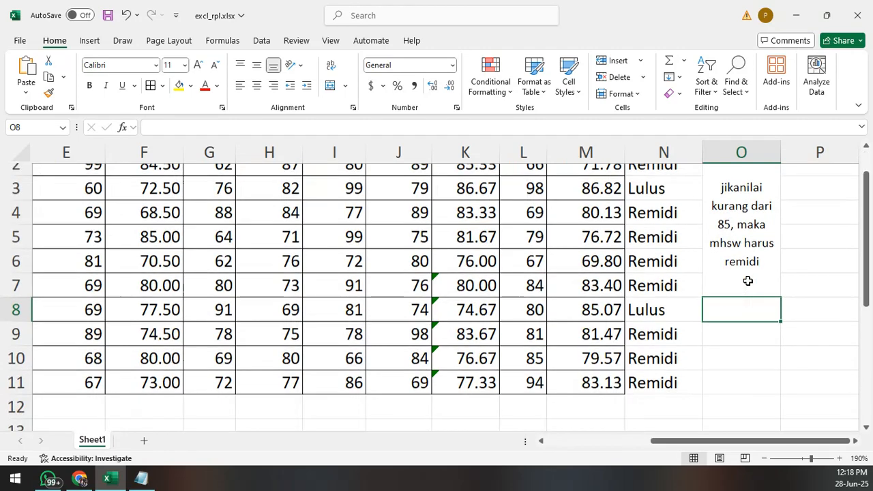
scroll(748, 278, up, 1)
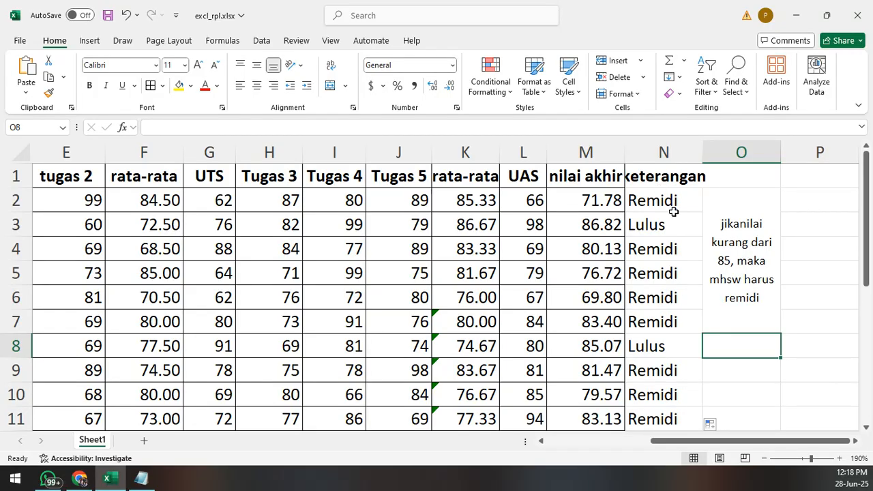
click(658, 178)
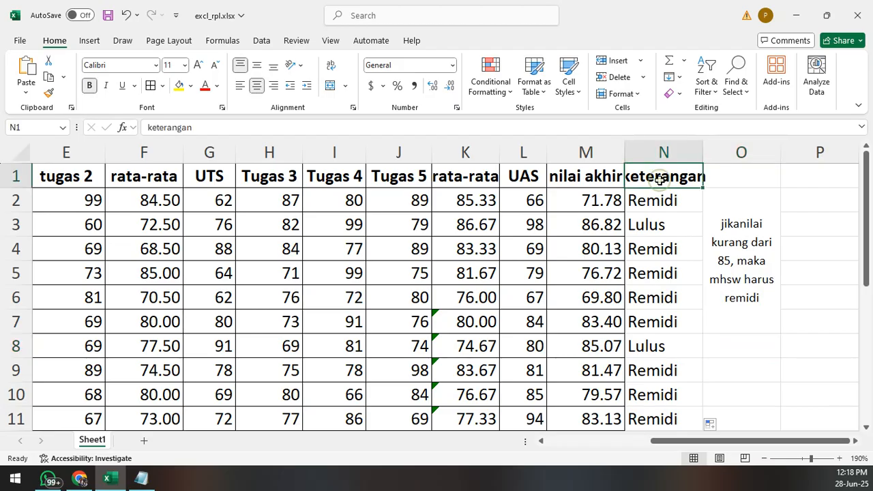
drag(698, 150, 711, 151)
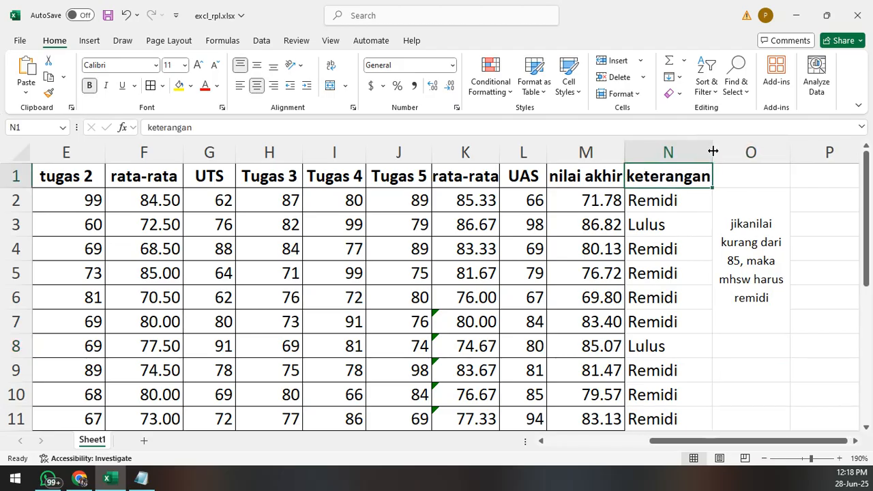
click(694, 226)
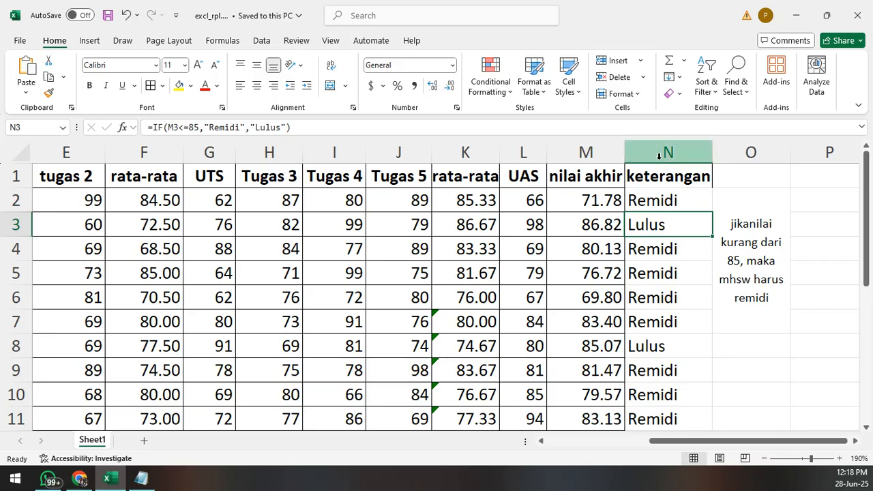
drag(662, 444, 655, 404)
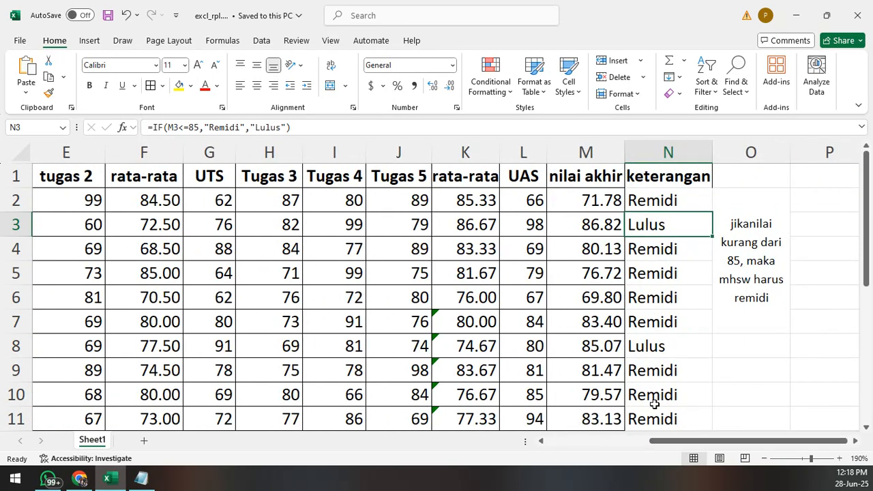
scroll(607, 323, down, 2)
scroll(607, 323, up, 1)
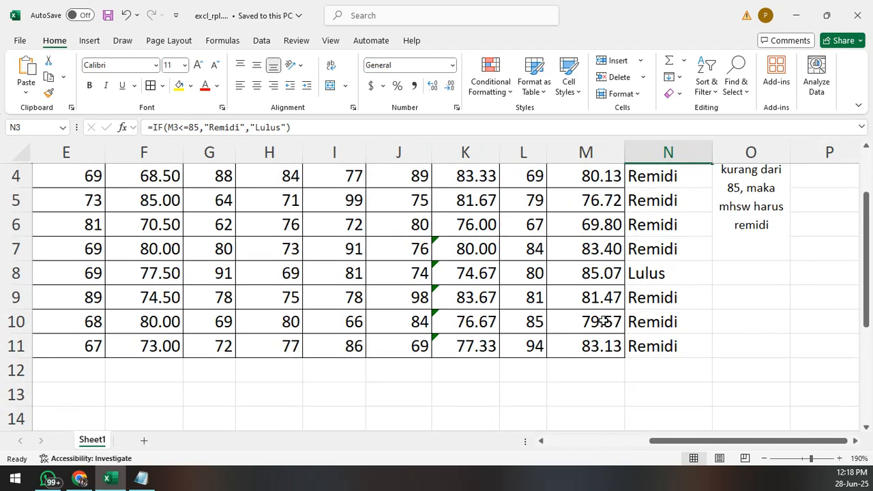